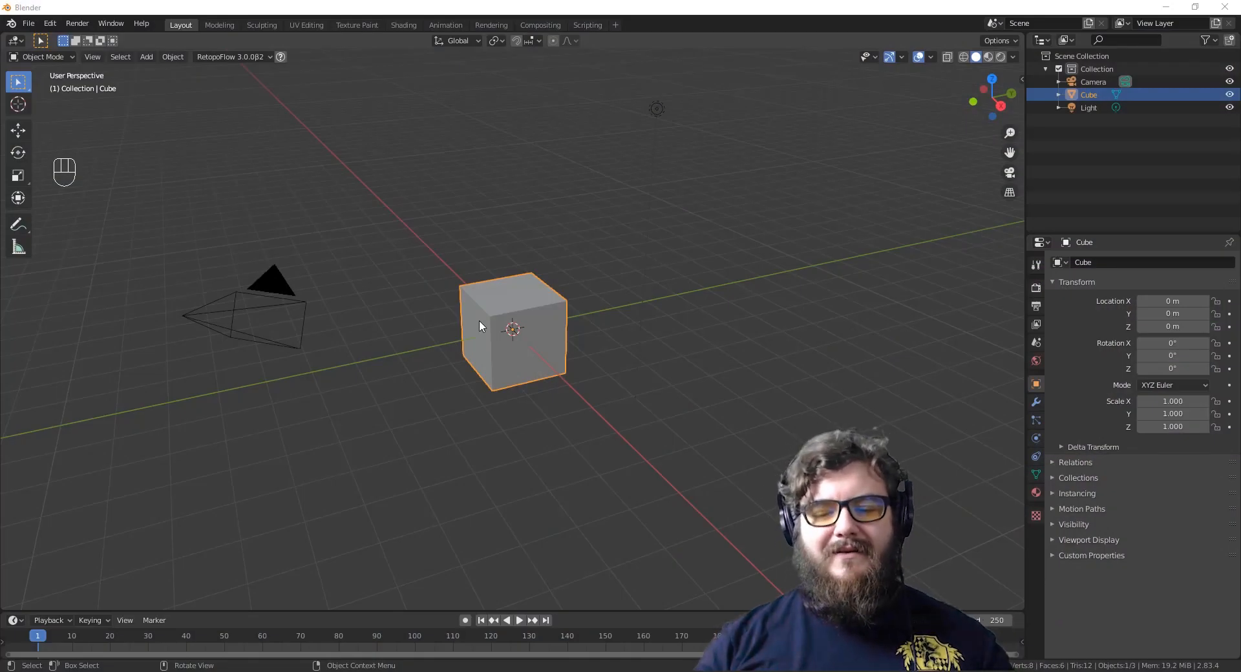
Delete the default cube and the light from the scene, keeping only the camera.
{"action": "left_click", "coordinate": [572, 302]}
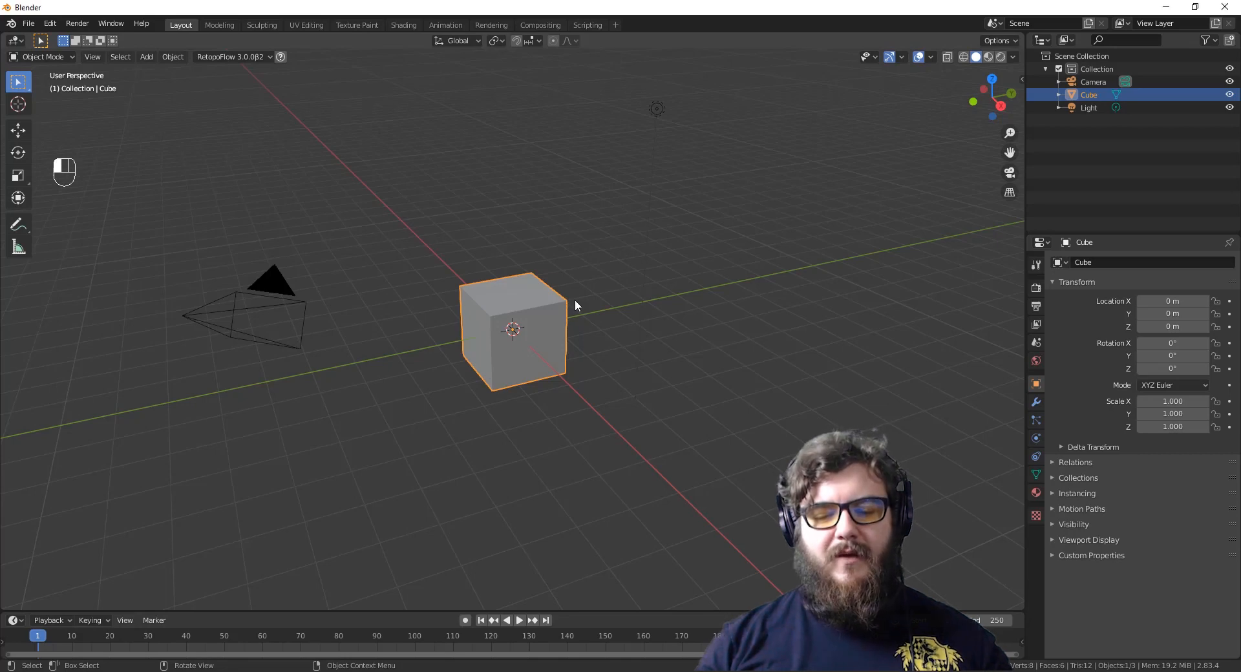
{"action": "key", "text": "x"}
{"action": "left_click", "coordinate": [545, 310]}
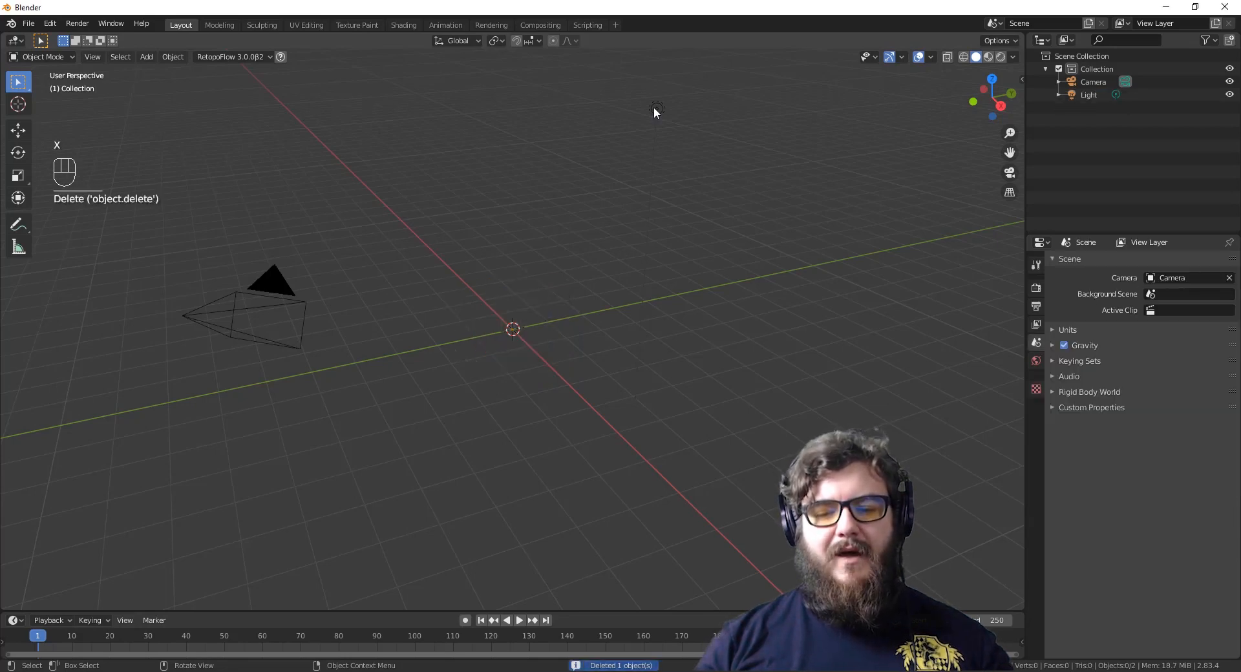
{"action": "left_click", "coordinate": [661, 105]}
{"action": "key", "text": "x"}
{"action": "left_click", "coordinate": [649, 124]}
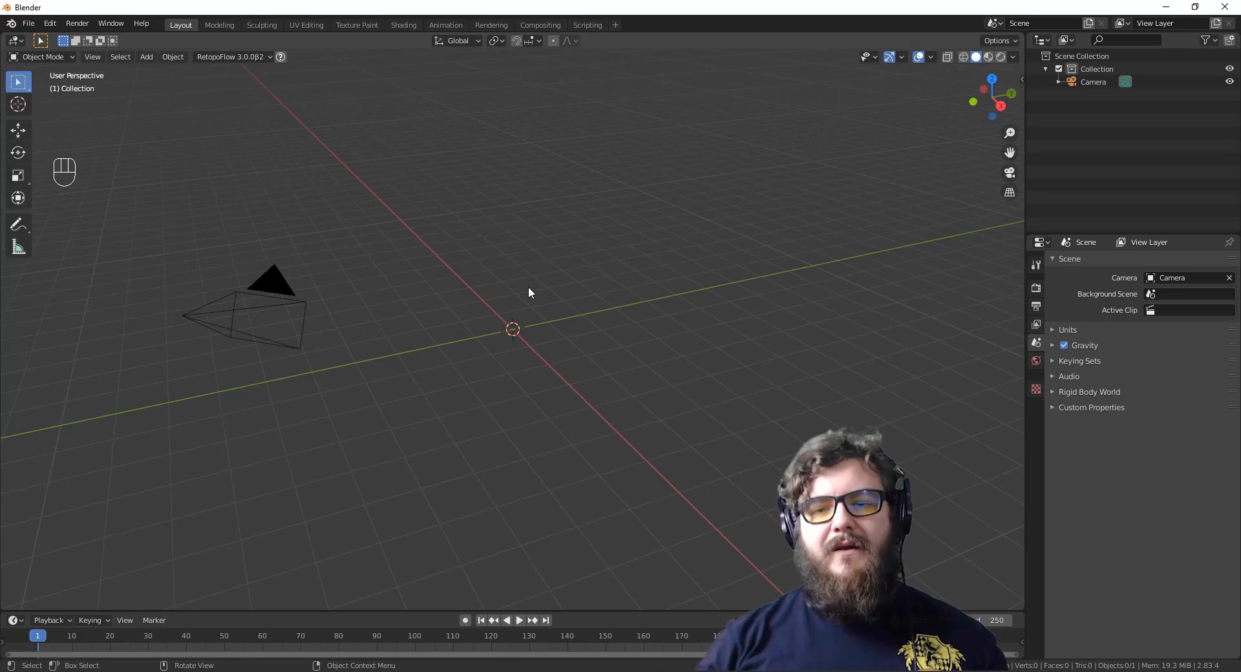
Clear the camera's location and rotation, and rotate it 90° about the X axis.
{"action": "left_click", "coordinate": [255, 310]}
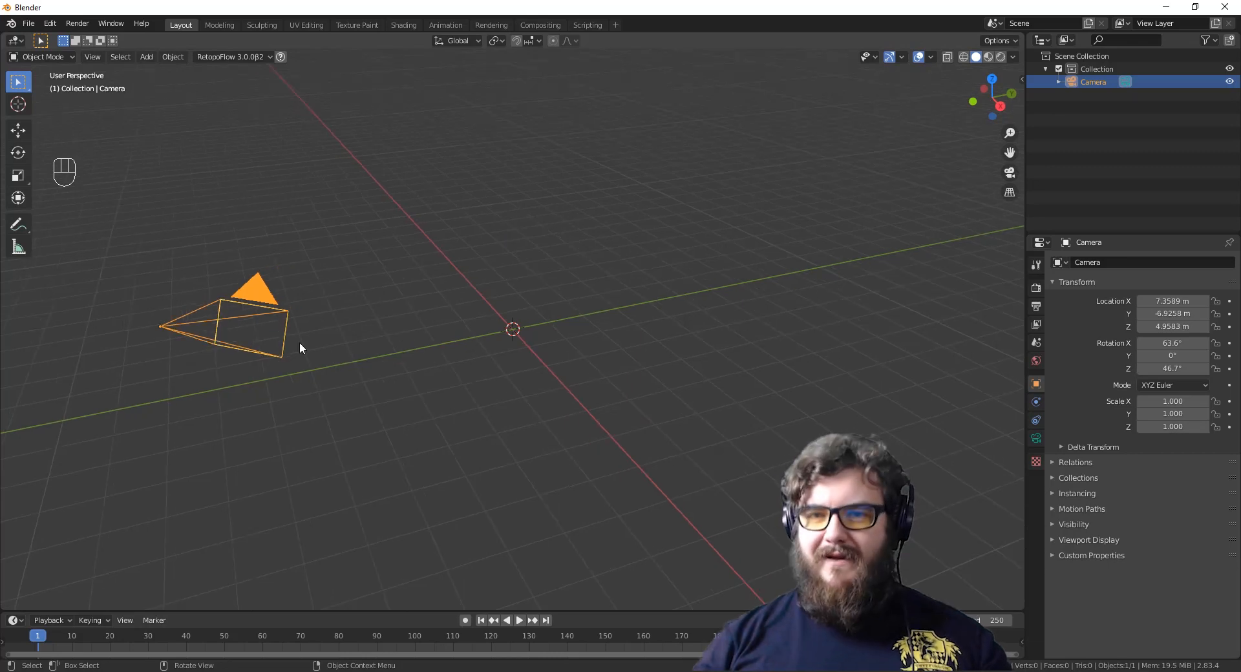
{"action": "key", "text": "alt+g"}
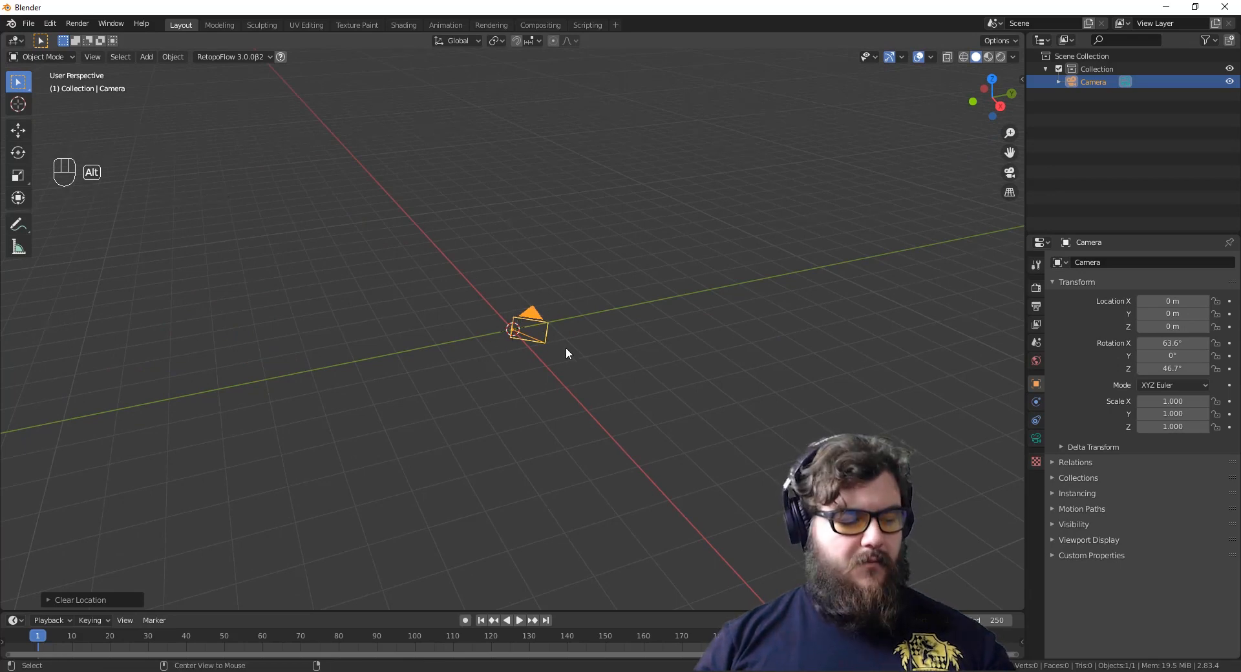
{"action": "key", "text": "alt+r"}
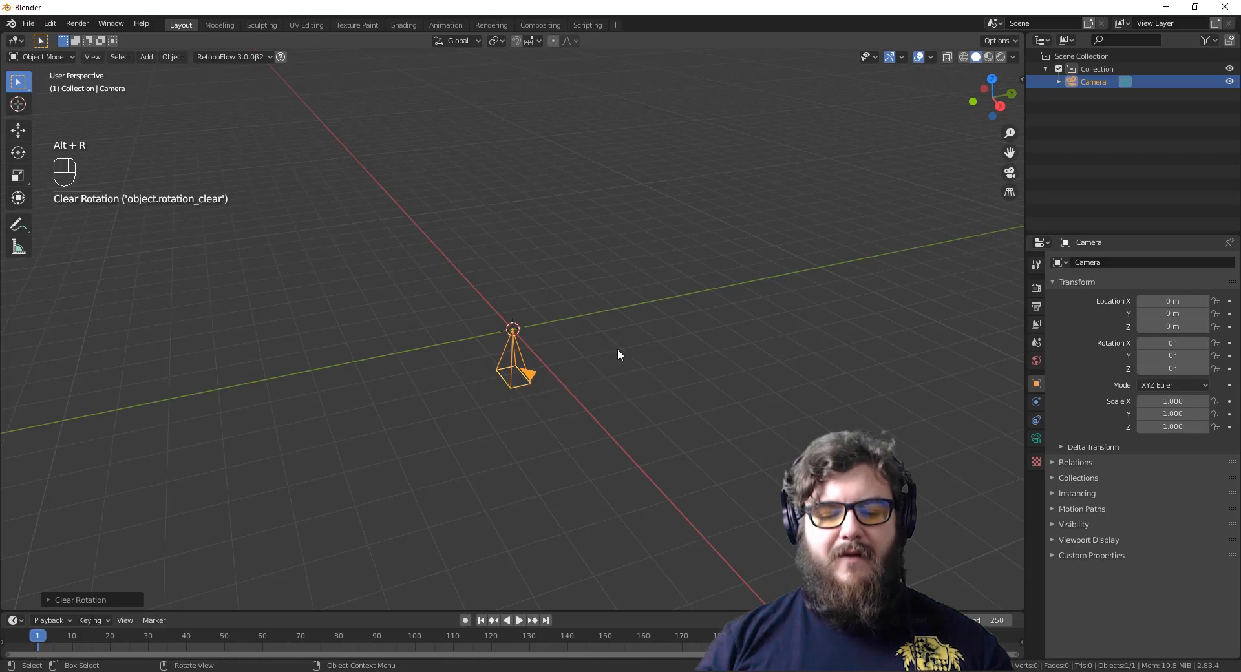
{"action": "type", "text": "rx"}
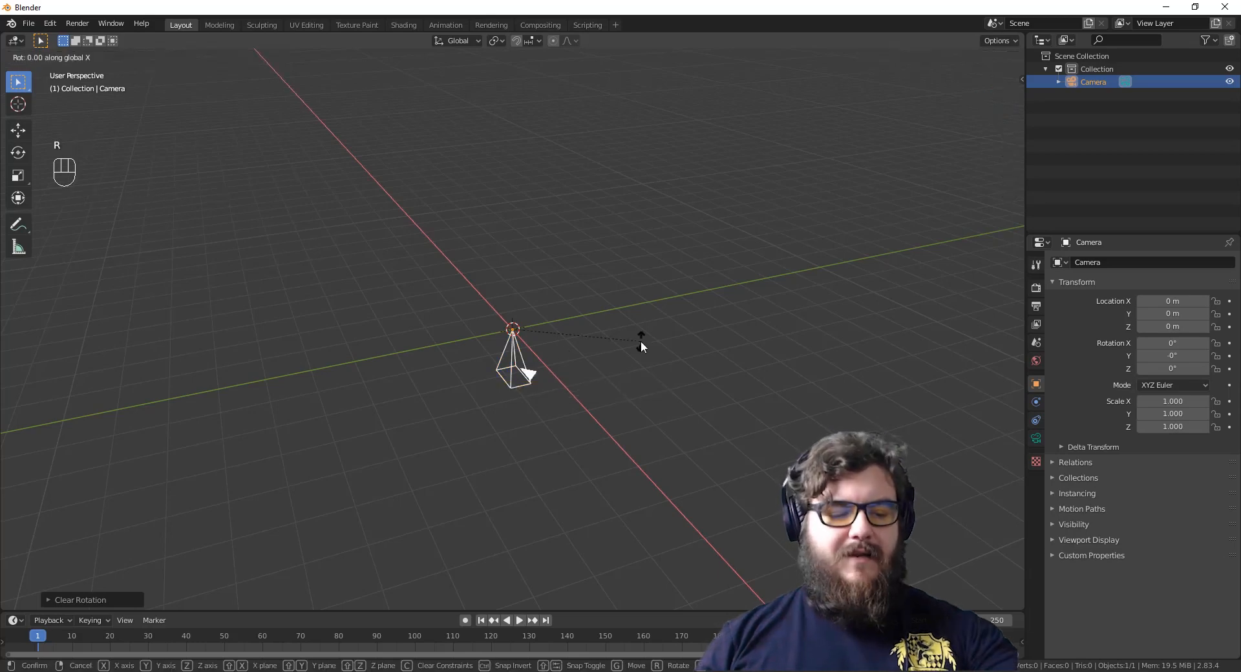
{"action": "type", "text": "90"}
{"action": "key", "text": "Return"}
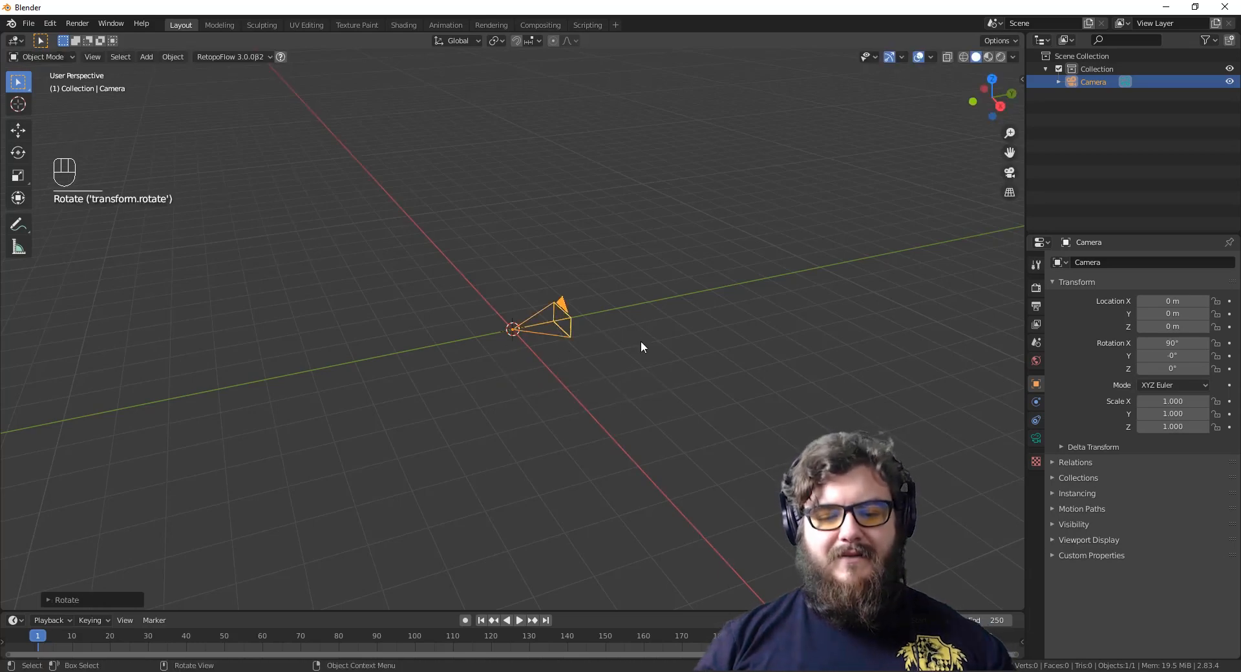
Move the camera back along the Y axis to about -7.43 m and look through it.
{"action": "key", "text": "g"}
{"action": "key", "text": "y"}
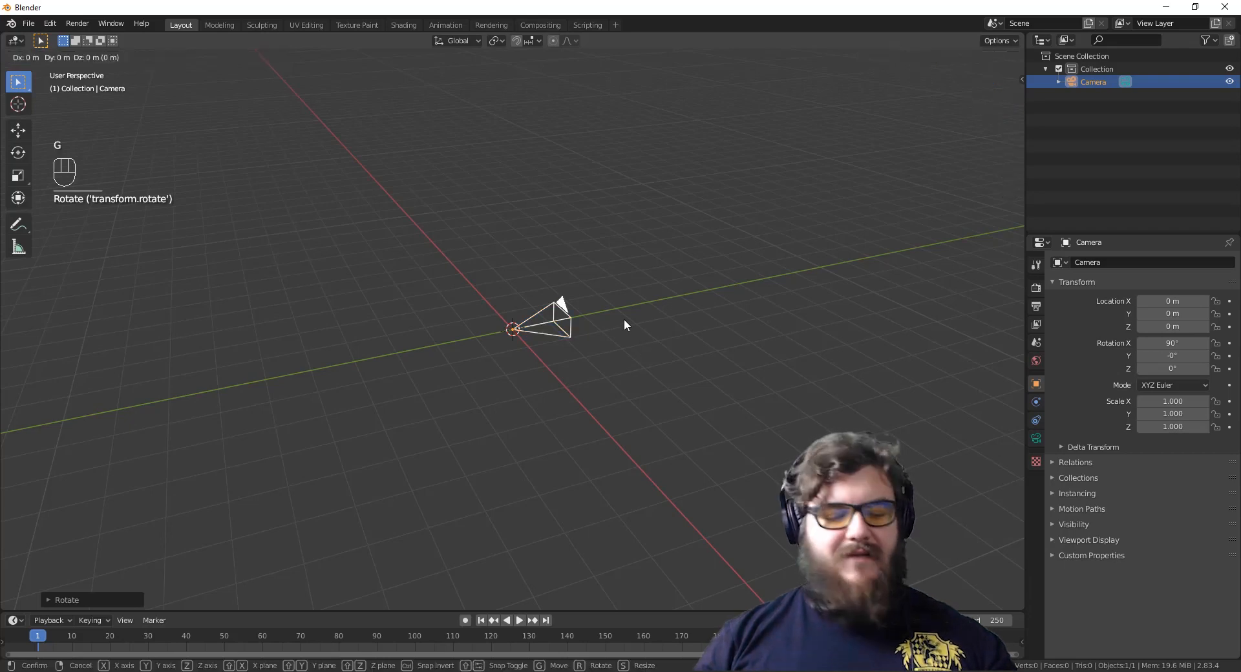
{"action": "left_click", "coordinate": [312, 399]}
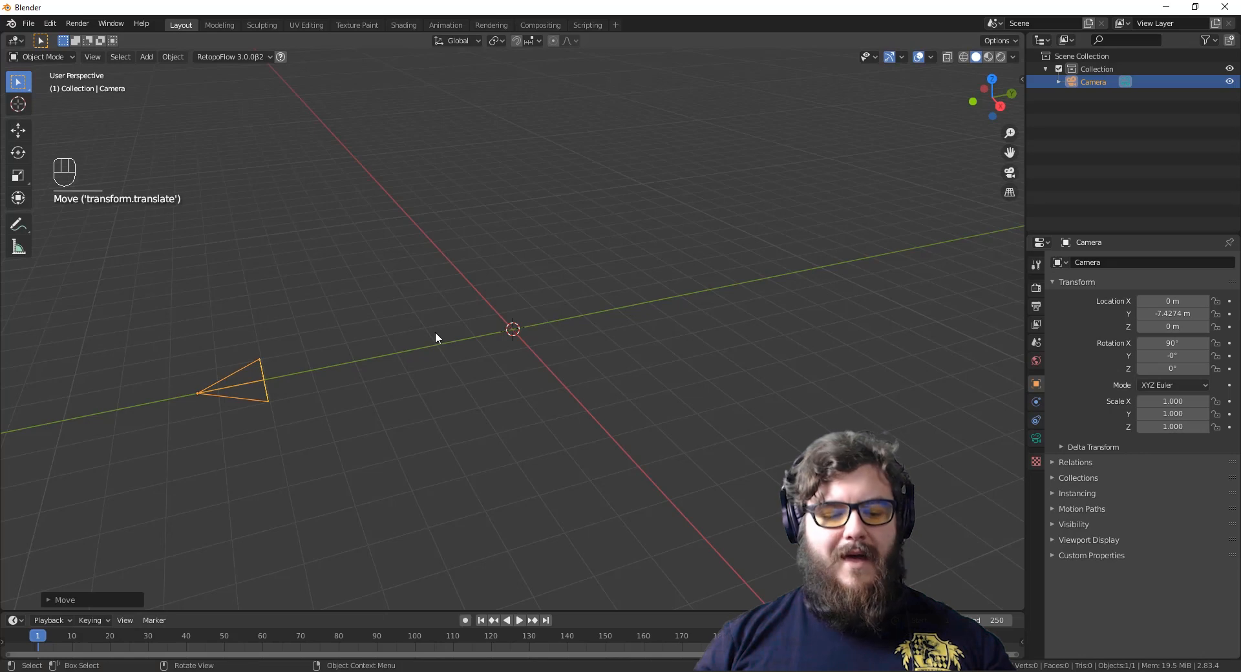
{"action": "key", "text": "KP_0"}
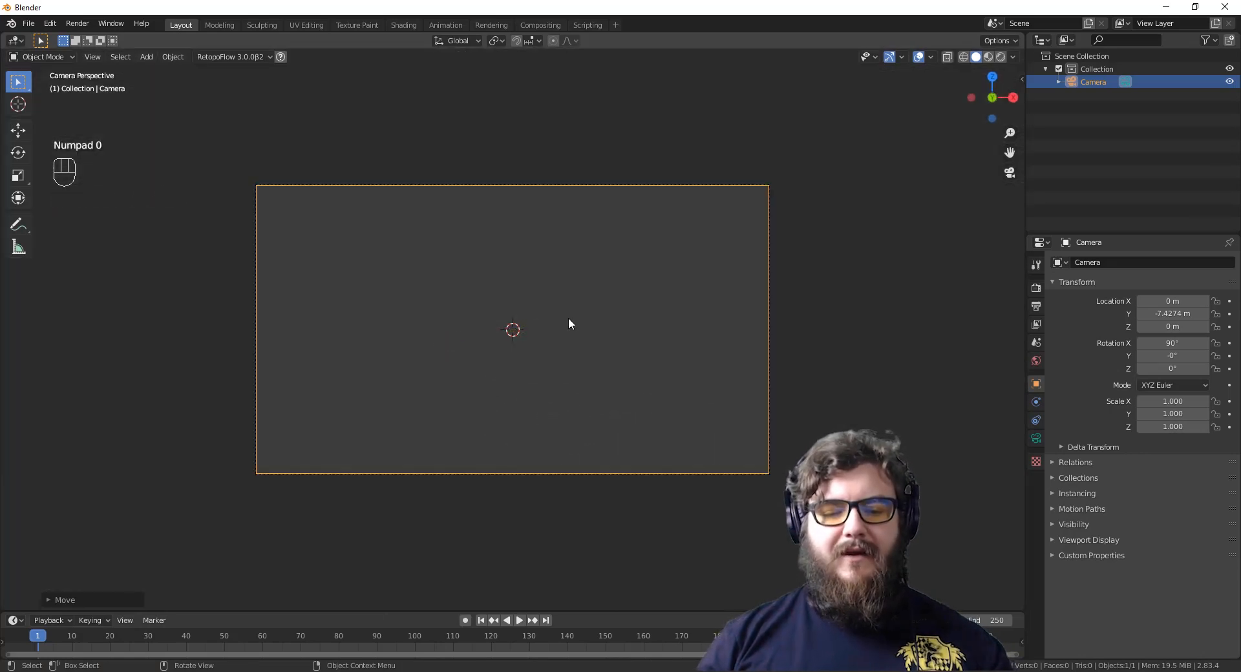
{"action": "key", "text": "KP_1"}
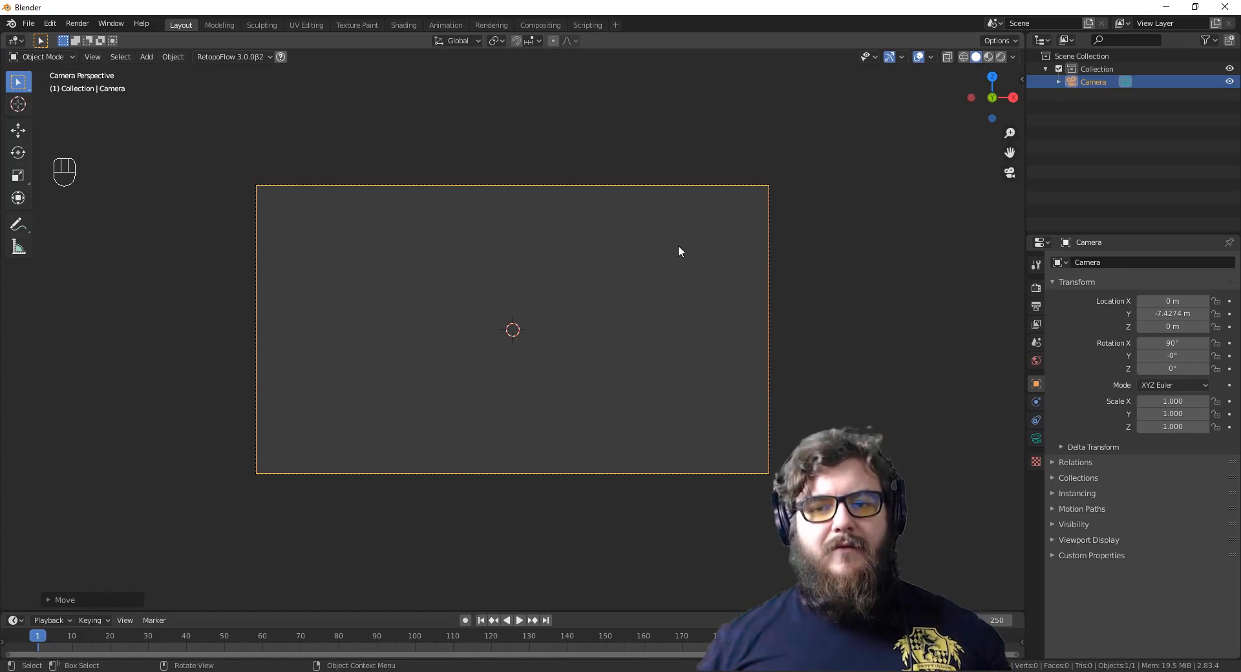
Move the camera farther back along Y to about -8.42 m and raise it along Z to about 2.48 m.
{"action": "middle_click_drag", "start_coordinate": [677, 246], "coordinate": [448, 374]}
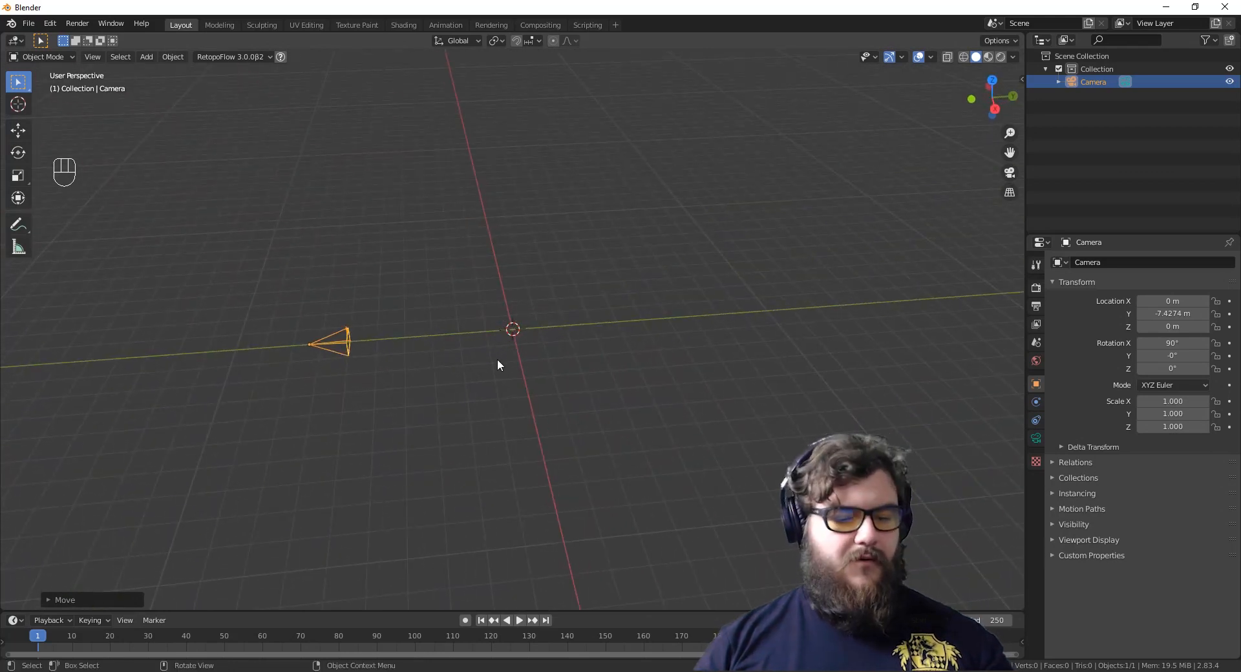
{"action": "key", "text": "g"}
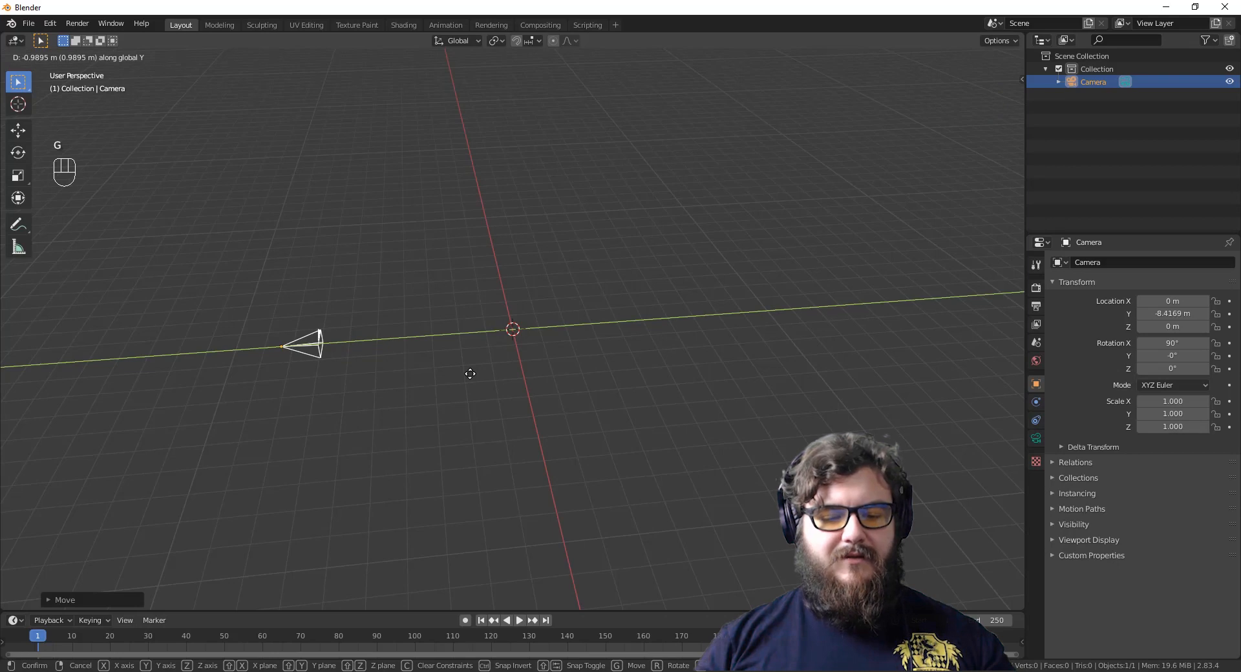
{"action": "left_click", "coordinate": [469, 374]}
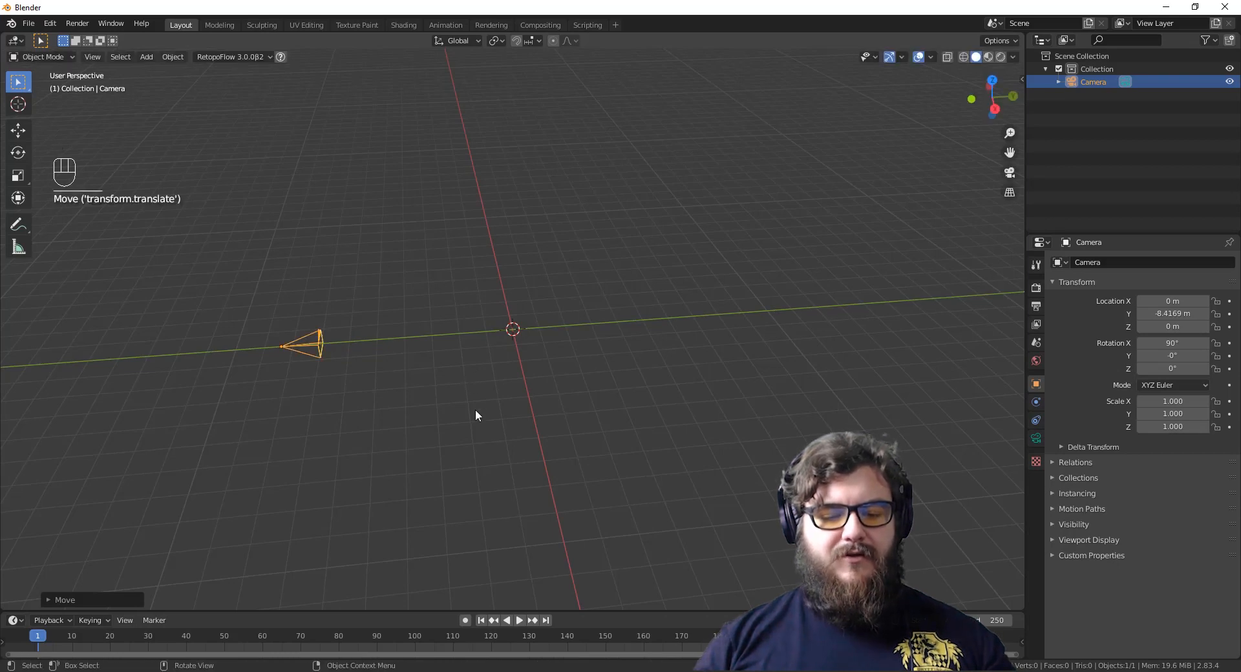
{"action": "key", "text": "g"}
{"action": "key", "text": "z"}
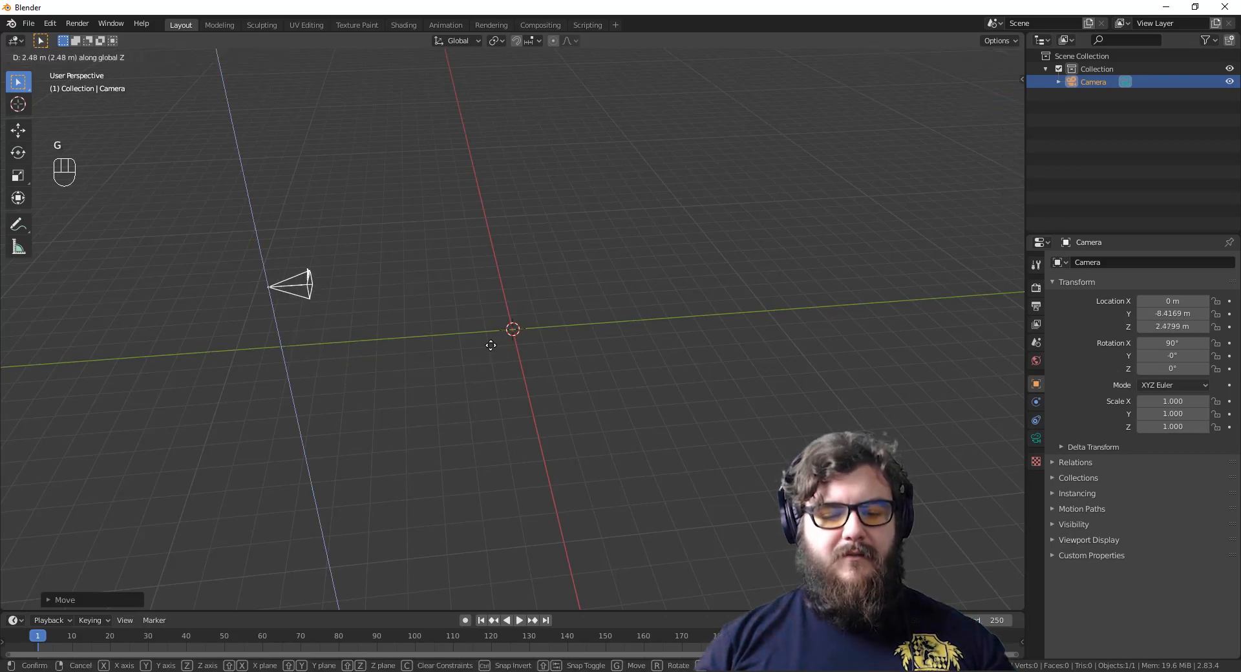
{"action": "left_click", "coordinate": [488, 370]}
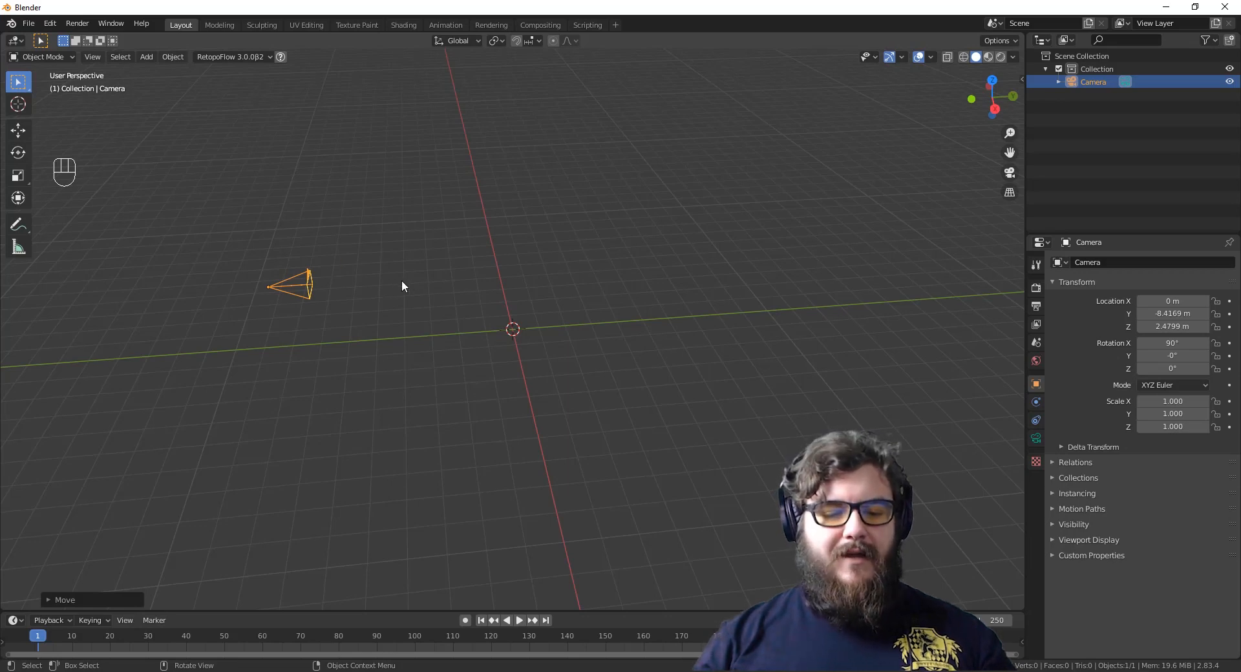
Add a plane mesh at the world origin.
{"action": "middle_click_drag", "start_coordinate": [401, 282], "coordinate": [367, 328]}
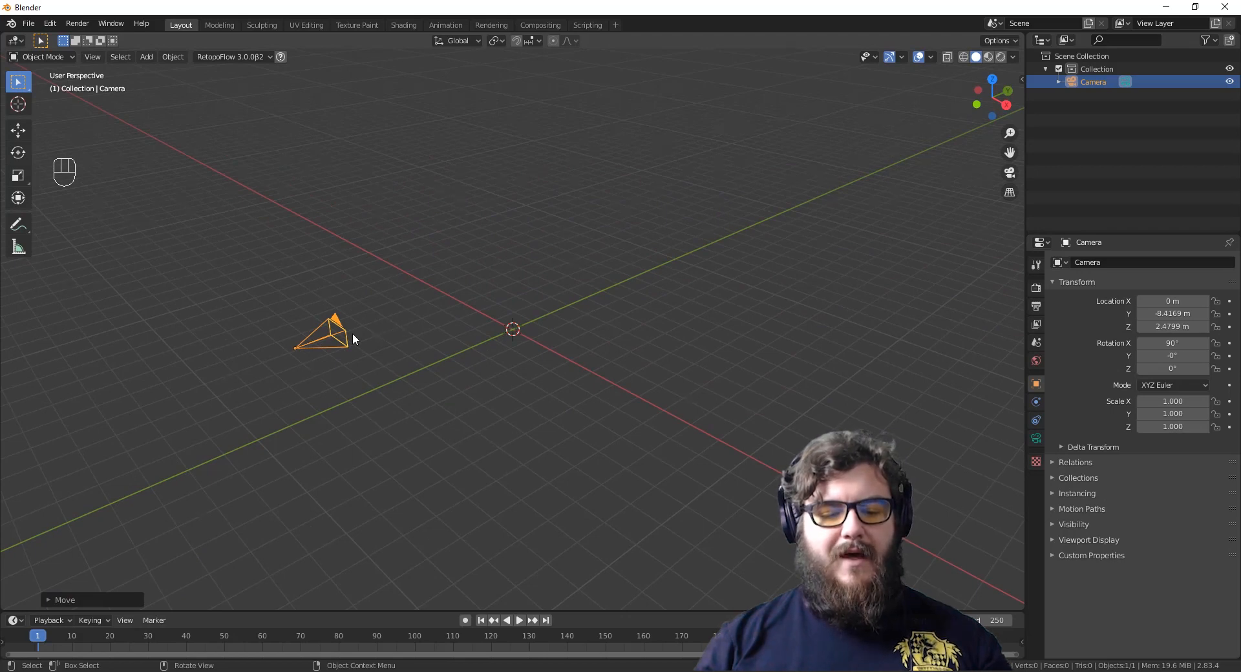
{"action": "middle_click_drag", "start_coordinate": [519, 367], "coordinate": [581, 354]}
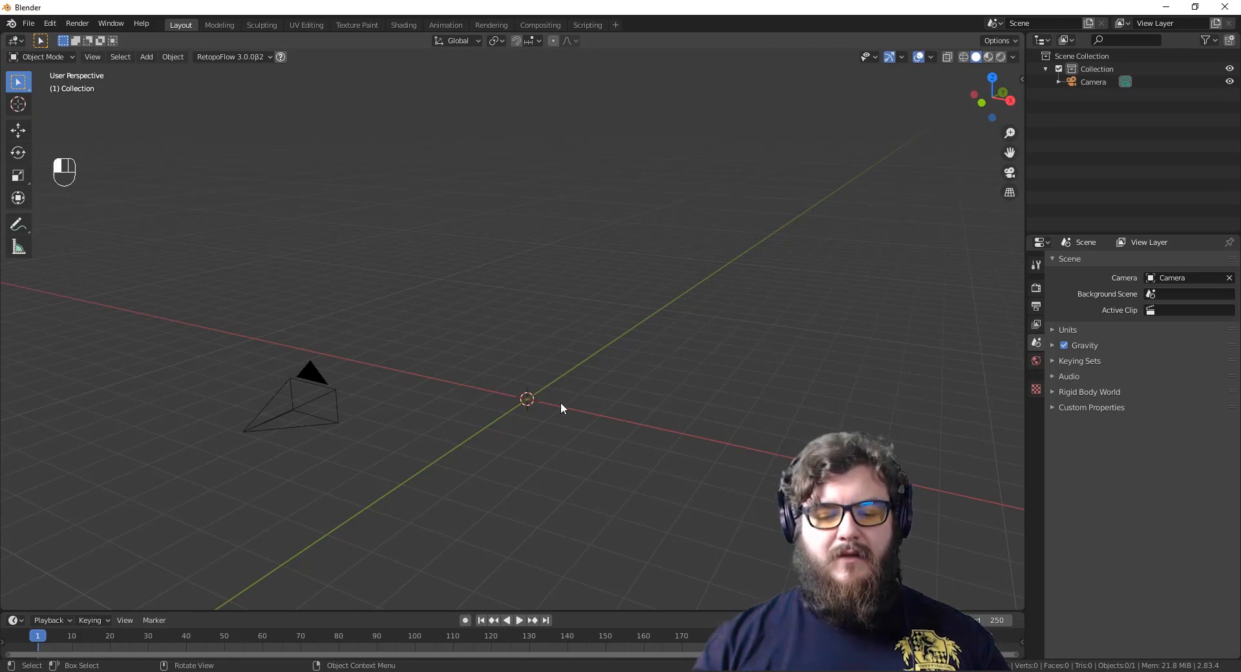
{"action": "key", "text": "shift+a"}
{"action": "mouse_move", "coordinate": [564, 401]}
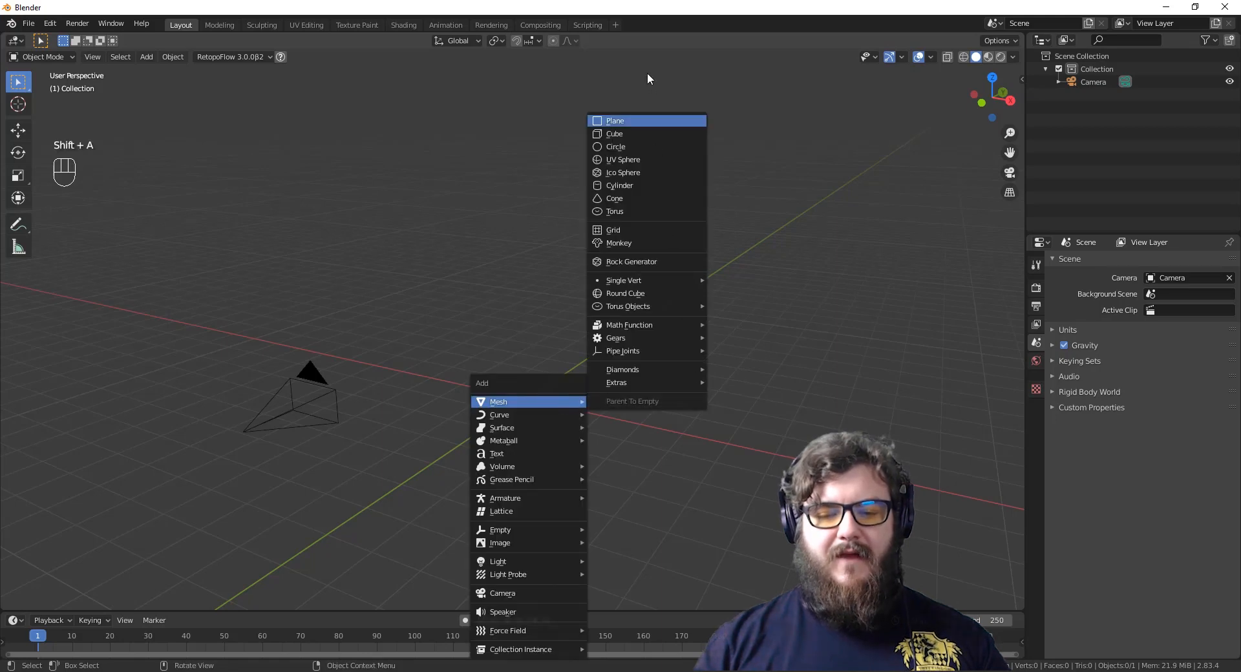
{"action": "left_click", "coordinate": [642, 121]}
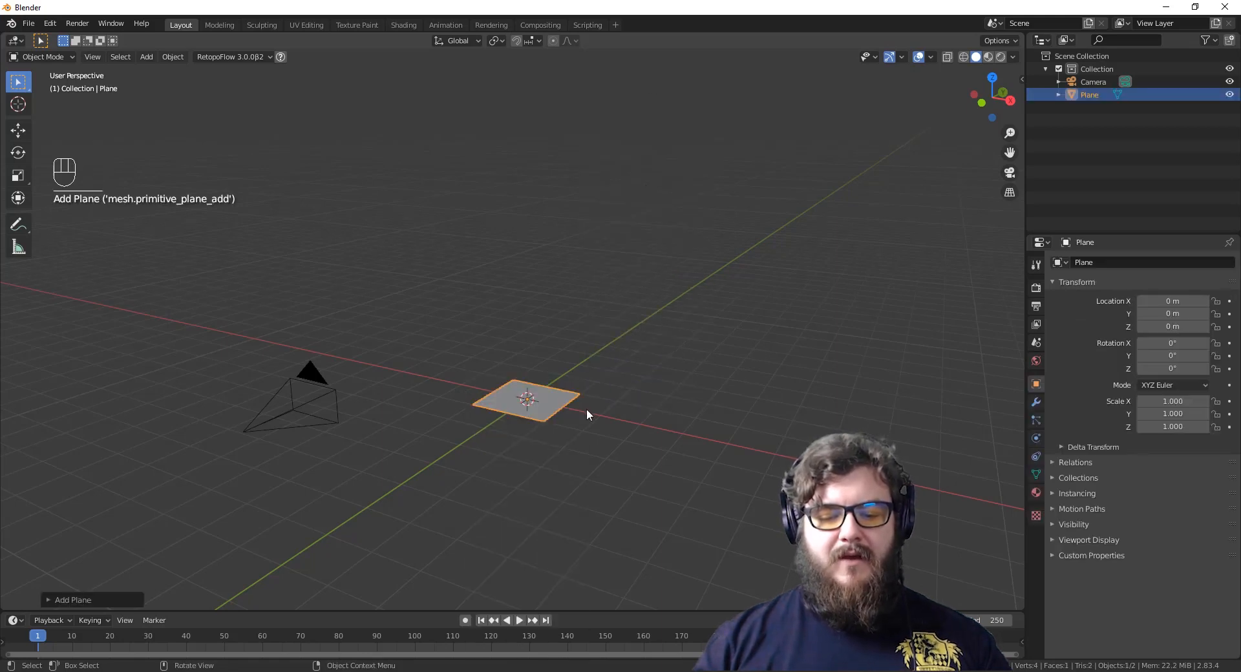
In Edit Mode, scale the plane's geometry along X until it is slightly wider than the camera frame.
{"action": "key", "text": "KP_0"}
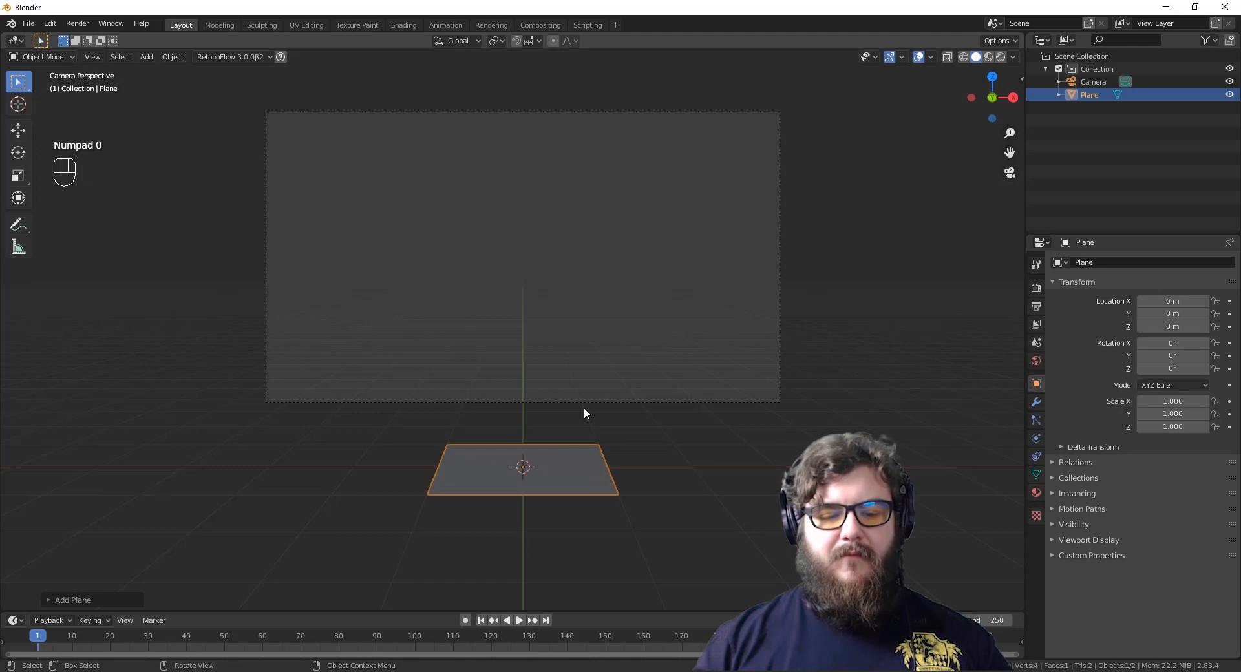
{"action": "key", "text": "Tab"}
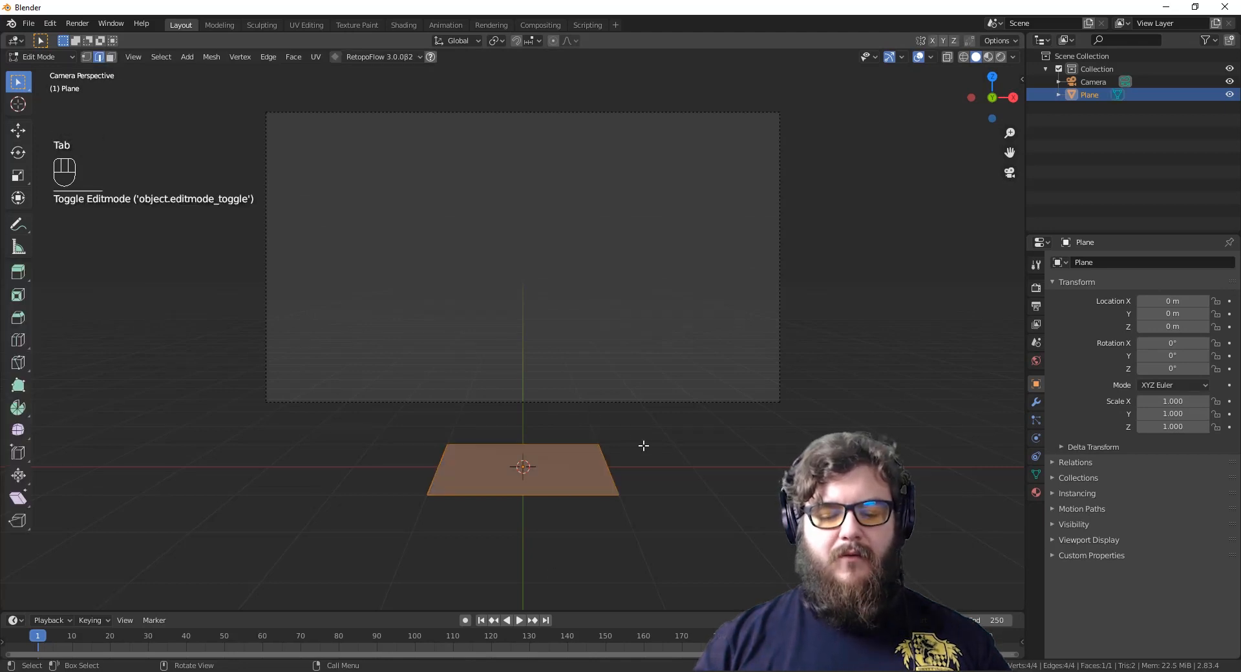
{"action": "key", "text": "s"}
{"action": "key", "text": "x"}
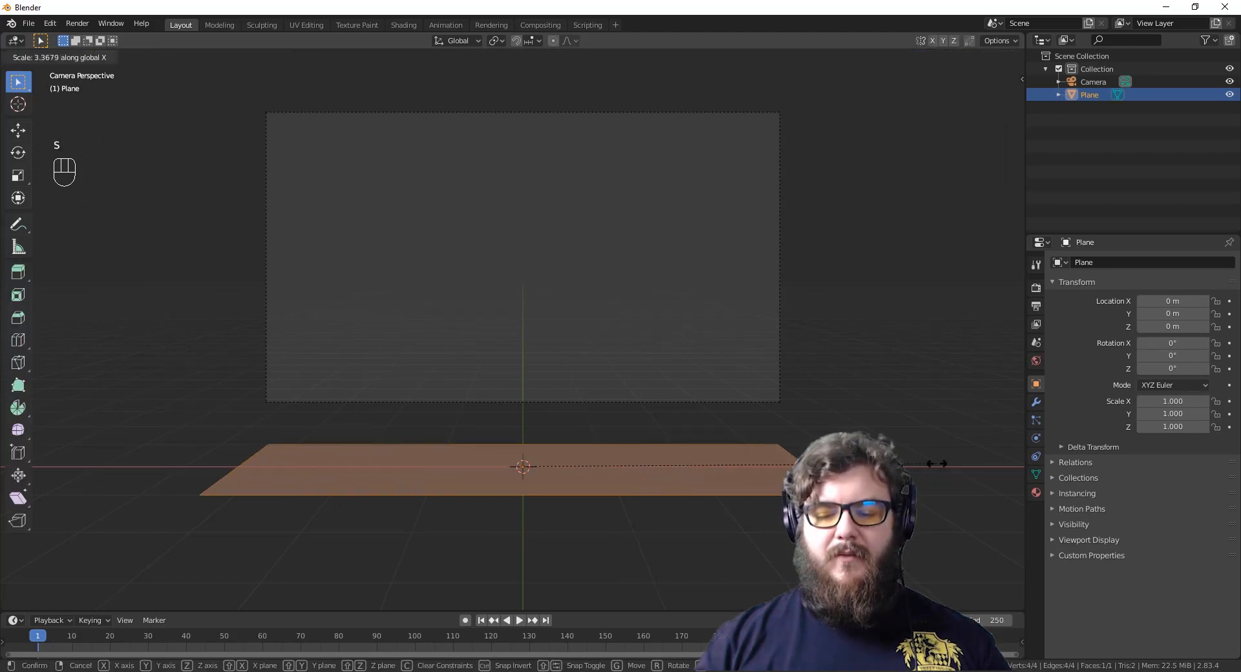
{"action": "left_click", "coordinate": [957, 460]}
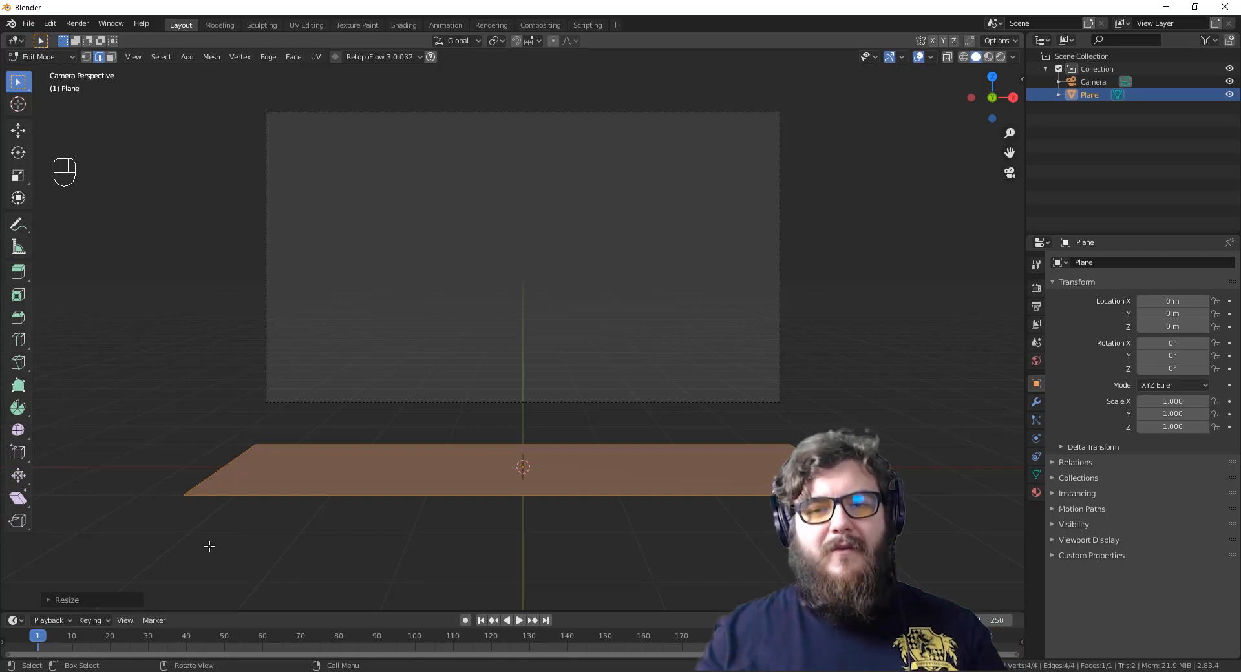
Extrude the plane's back edge straight up along Z by about 4.7 m to form a wall filling the camera frame.
{"action": "key", "text": "2"}
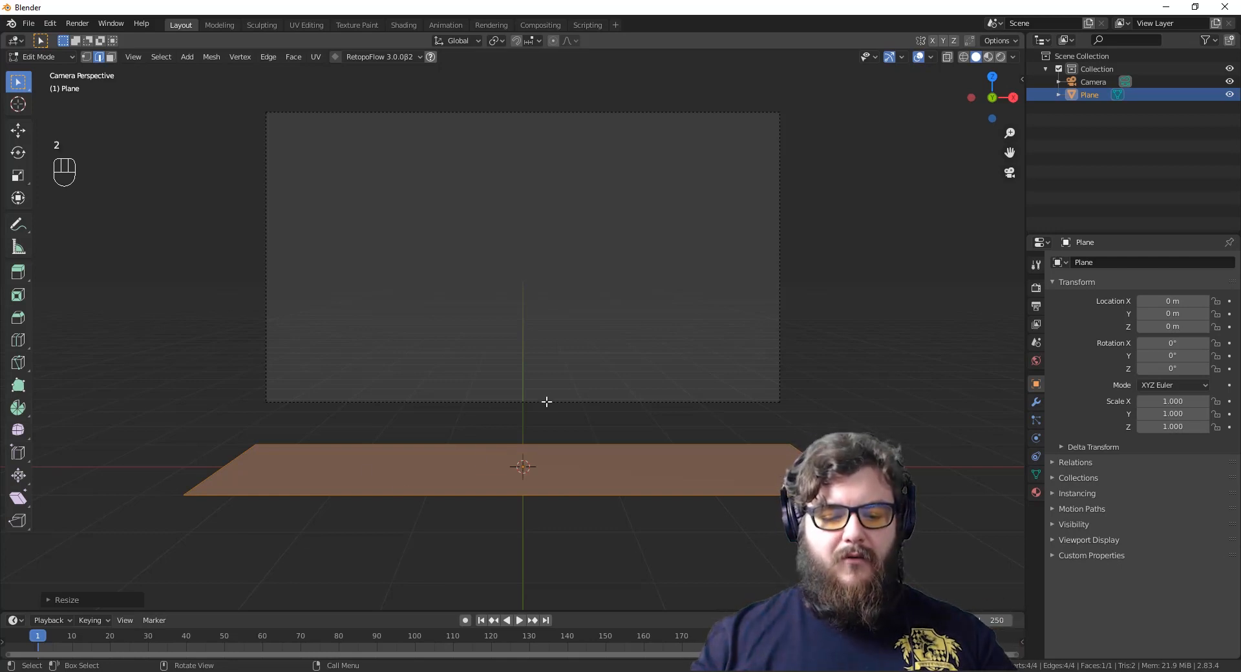
{"action": "middle_click_drag", "start_coordinate": [546, 402], "coordinate": [543, 414]}
{"action": "key", "text": "3"}
{"action": "left_click", "coordinate": [541, 414]}
{"action": "key", "text": "2"}
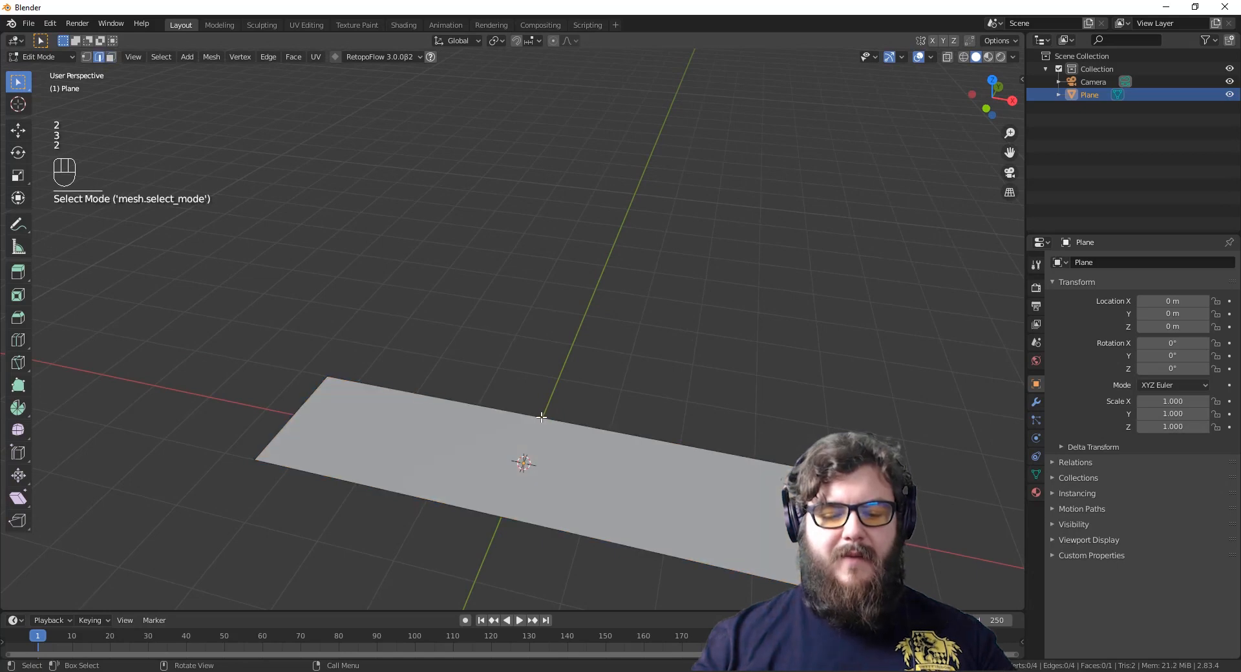
{"action": "left_click", "coordinate": [542, 418]}
{"action": "key", "text": "KP_0"}
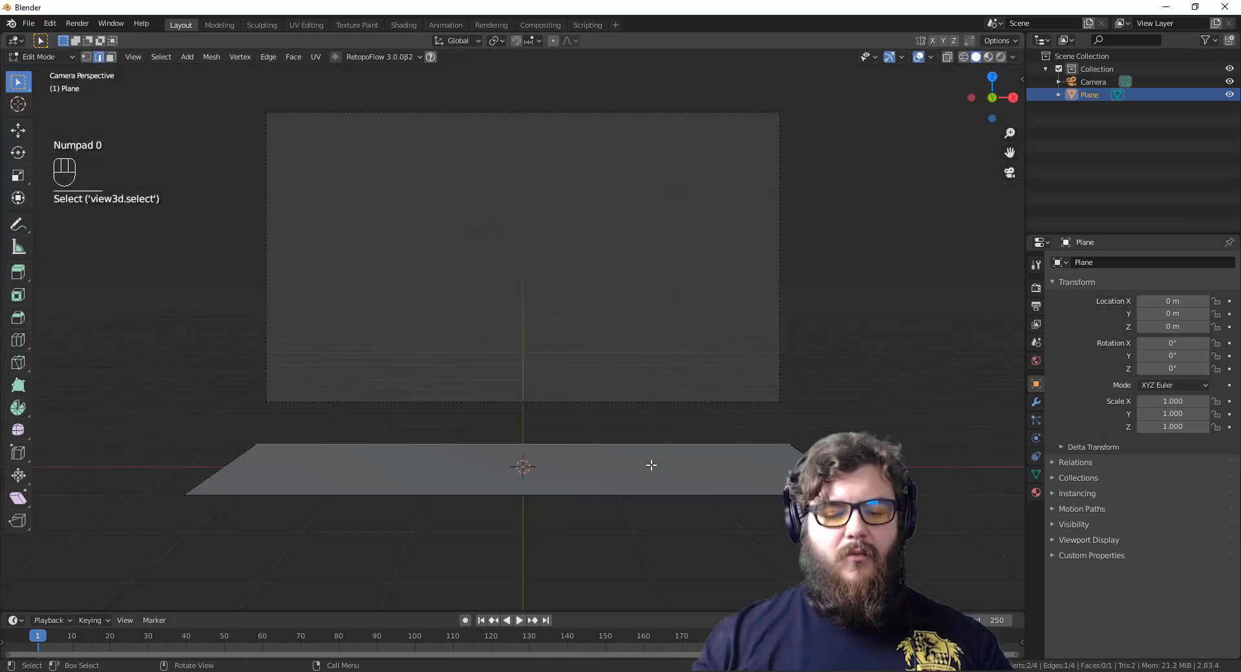
{"action": "key", "text": "e"}
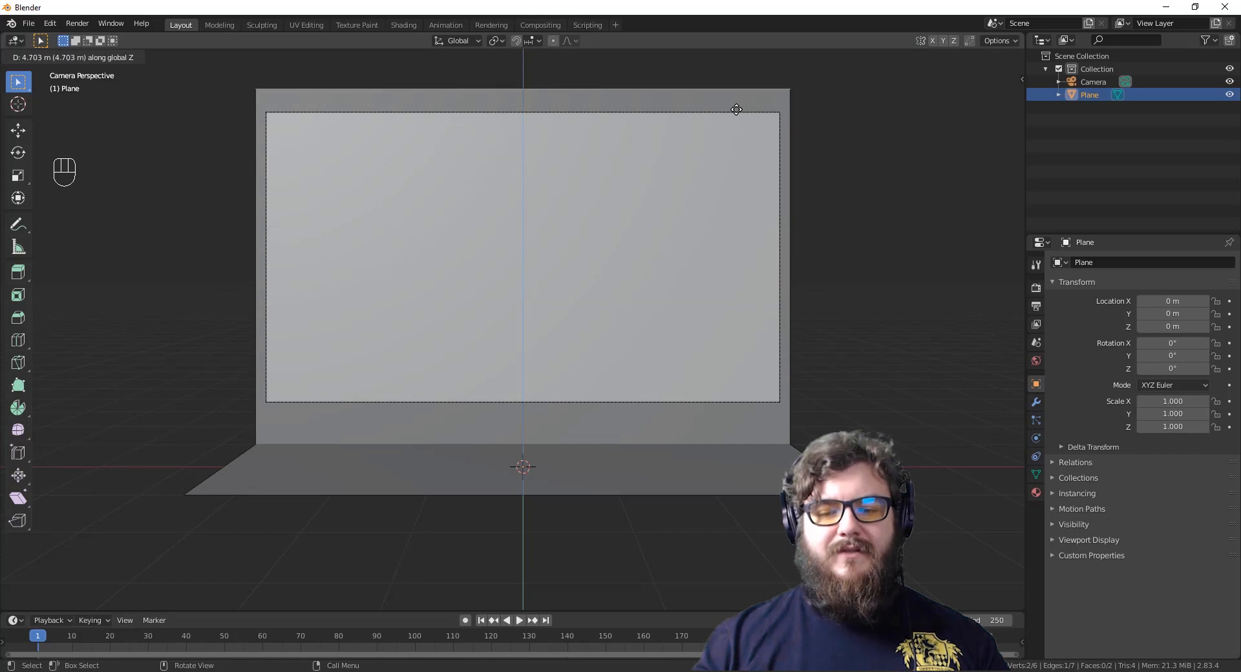
{"action": "left_click", "coordinate": [735, 109]}
Move the floor's front edge along Y toward the camera to deepen the floor.
{"action": "middle_click_drag", "start_coordinate": [841, 334], "coordinate": [584, 376]}
{"action": "left_click", "coordinate": [444, 448]}
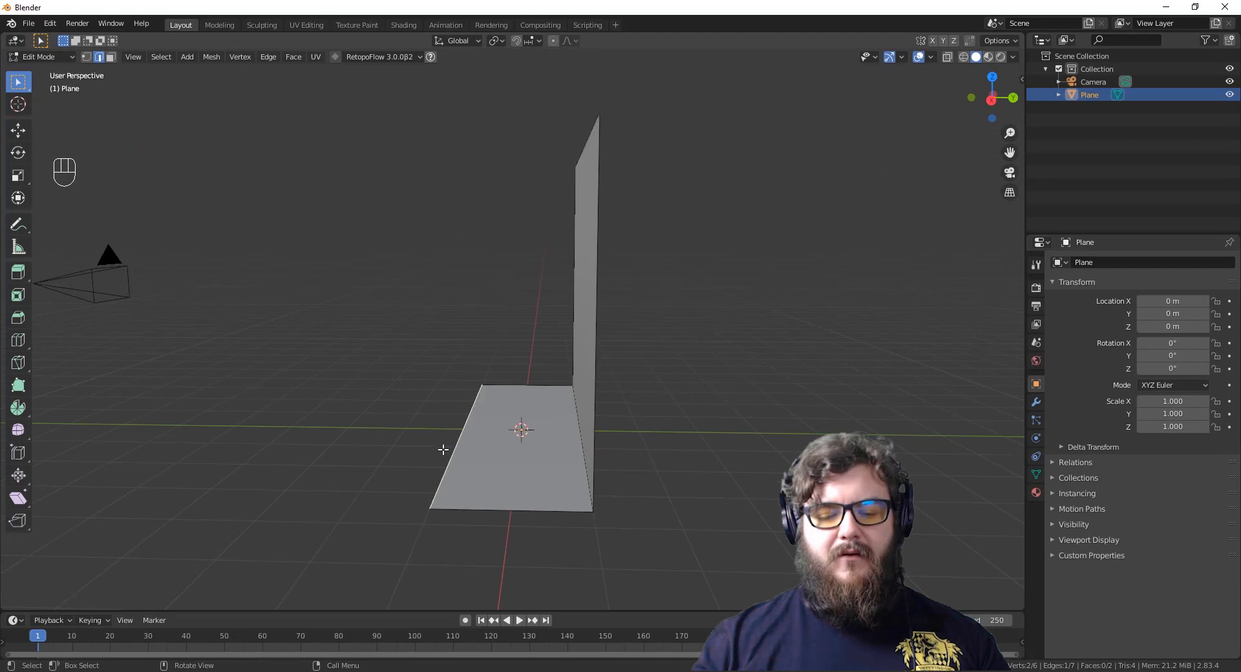
{"action": "middle_click_drag", "start_coordinate": [443, 449], "coordinate": [506, 409]}
{"action": "key", "text": "g"}
{"action": "key", "text": "y"}
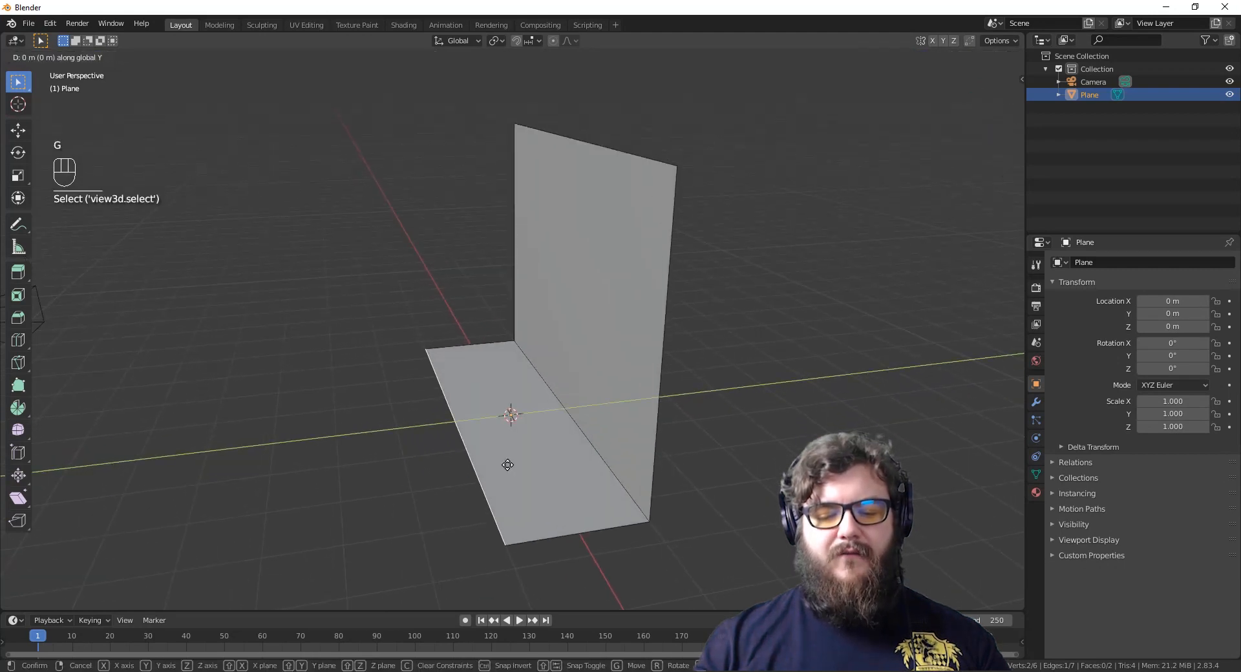
{"action": "left_click", "coordinate": [440, 501]}
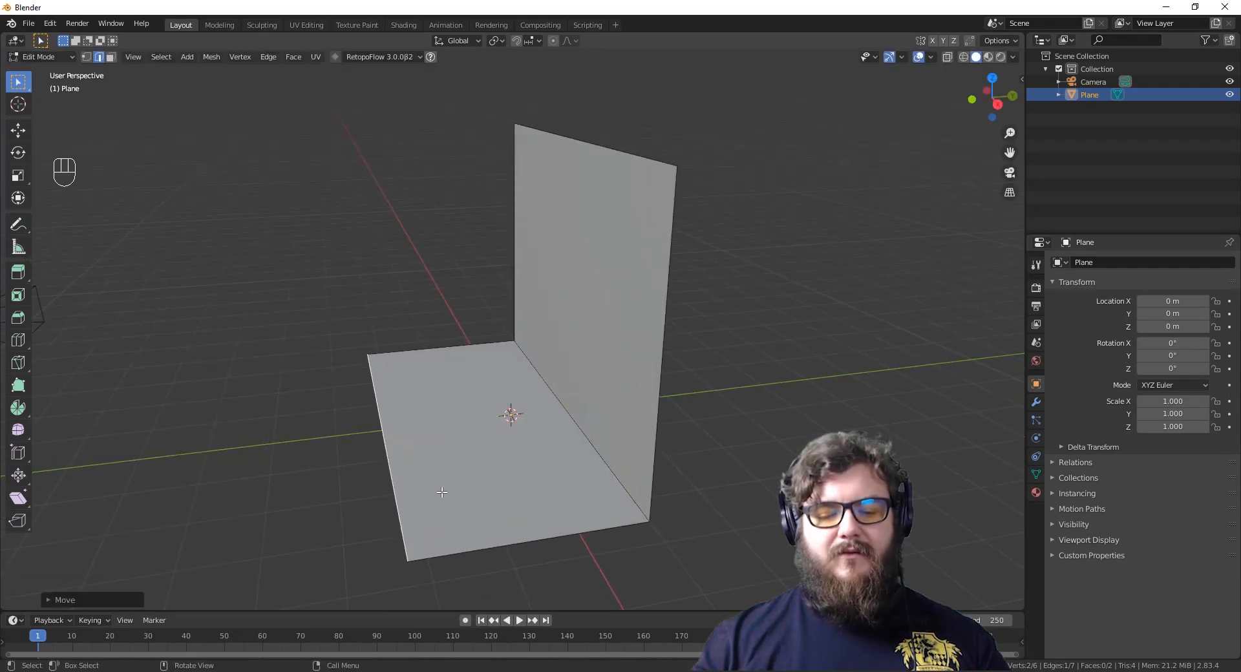
Bevel the edge where the floor meets the wall with an offset of about 0.86 m.
{"action": "middle_click_drag", "start_coordinate": [550, 477], "coordinate": [550, 445]}
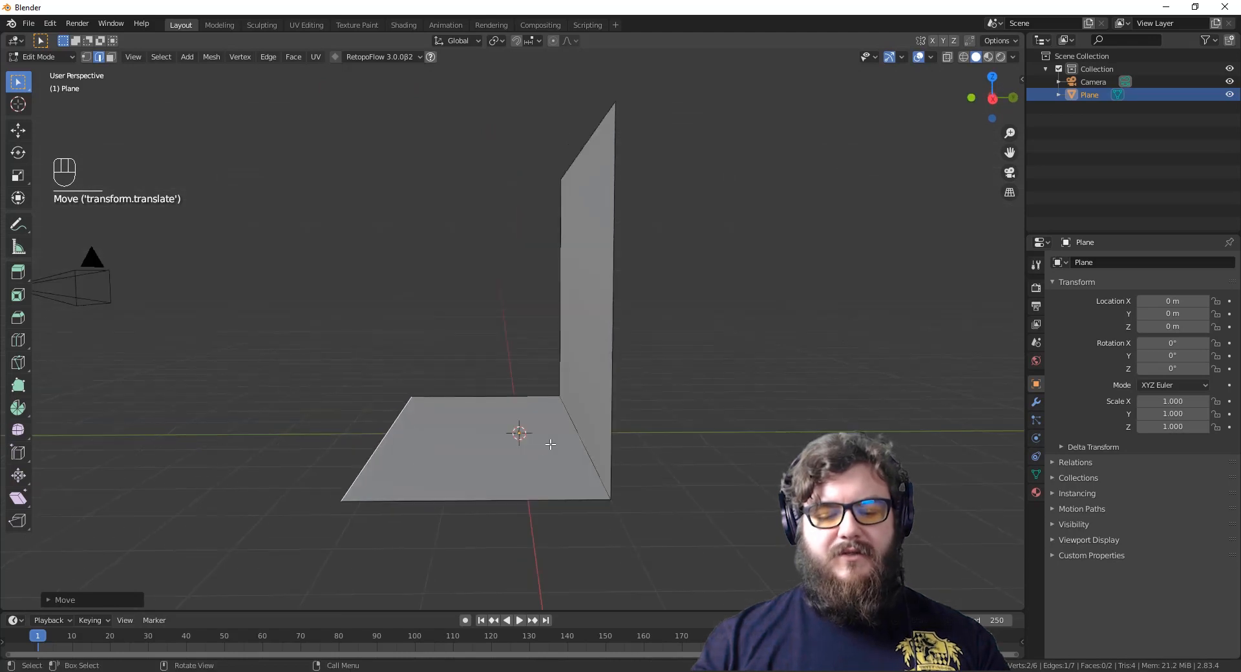
{"action": "middle_click_drag", "start_coordinate": [400, 441], "coordinate": [601, 426]}
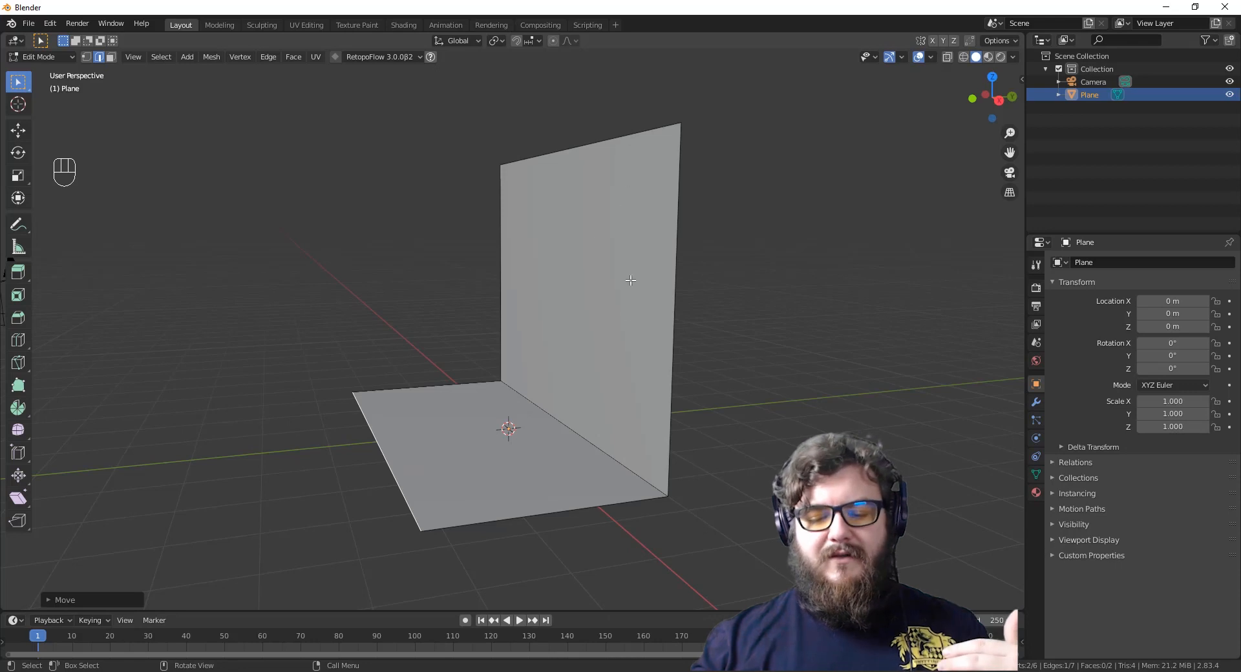
{"action": "left_click", "coordinate": [588, 441]}
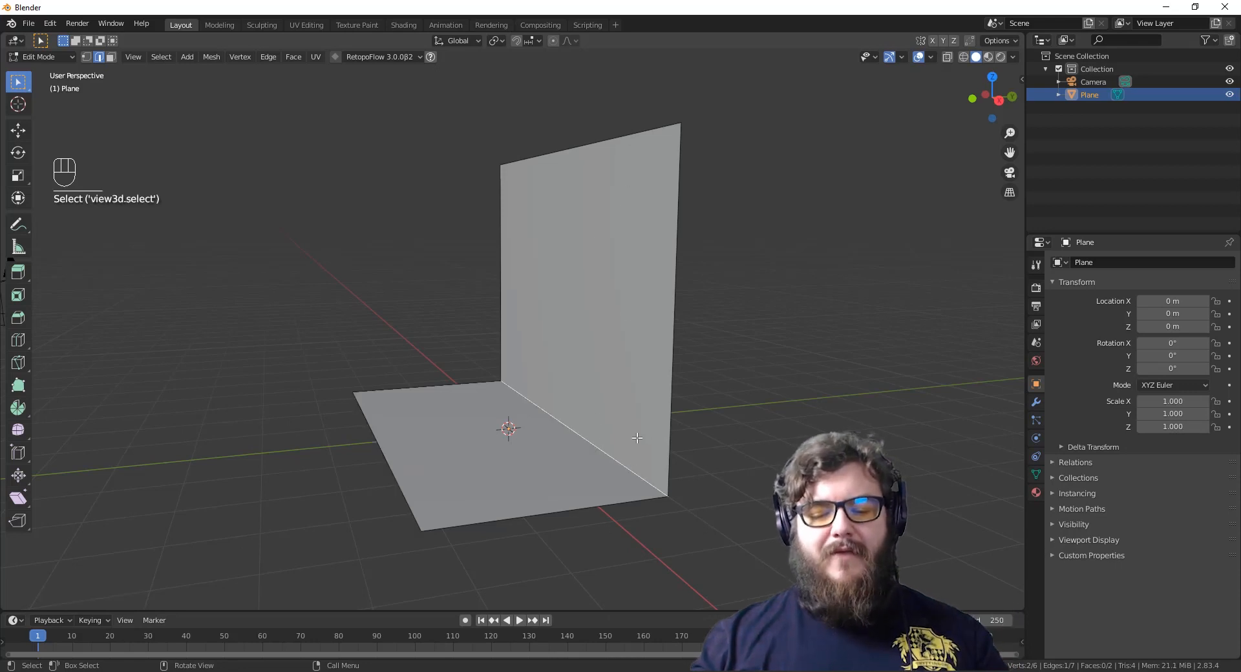
{"action": "middle_click_drag", "start_coordinate": [718, 475], "coordinate": [750, 491]}
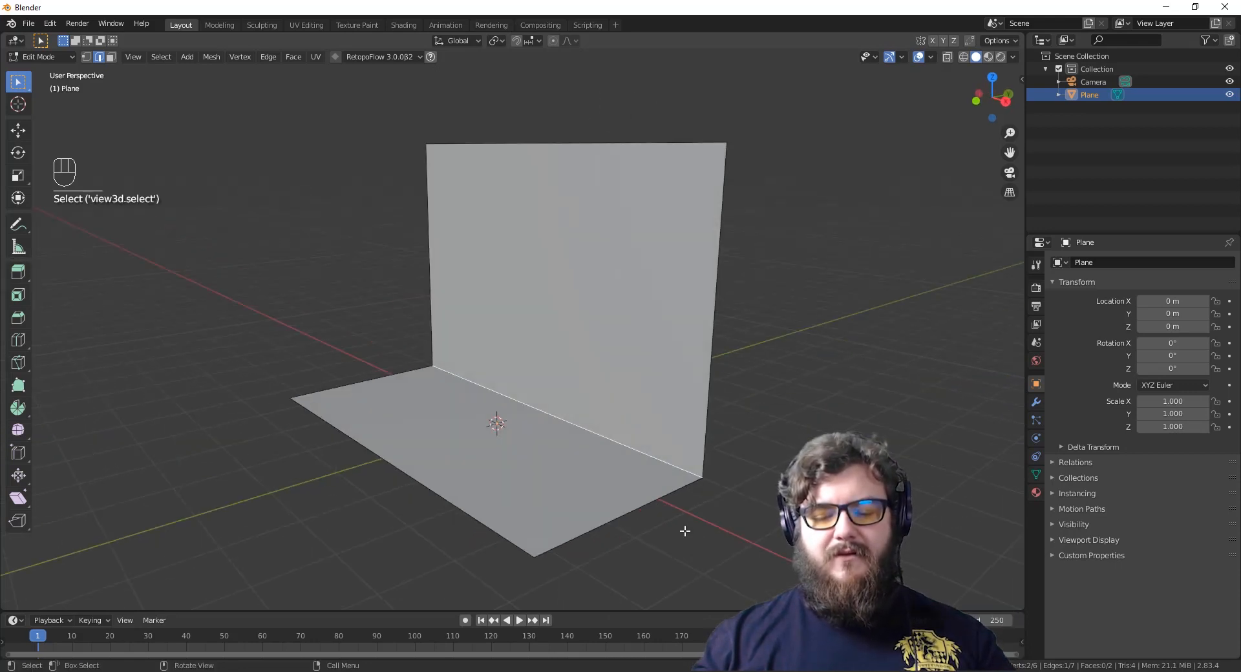
{"action": "middle_click_drag", "start_coordinate": [717, 531], "coordinate": [689, 487], "text": "shift"}
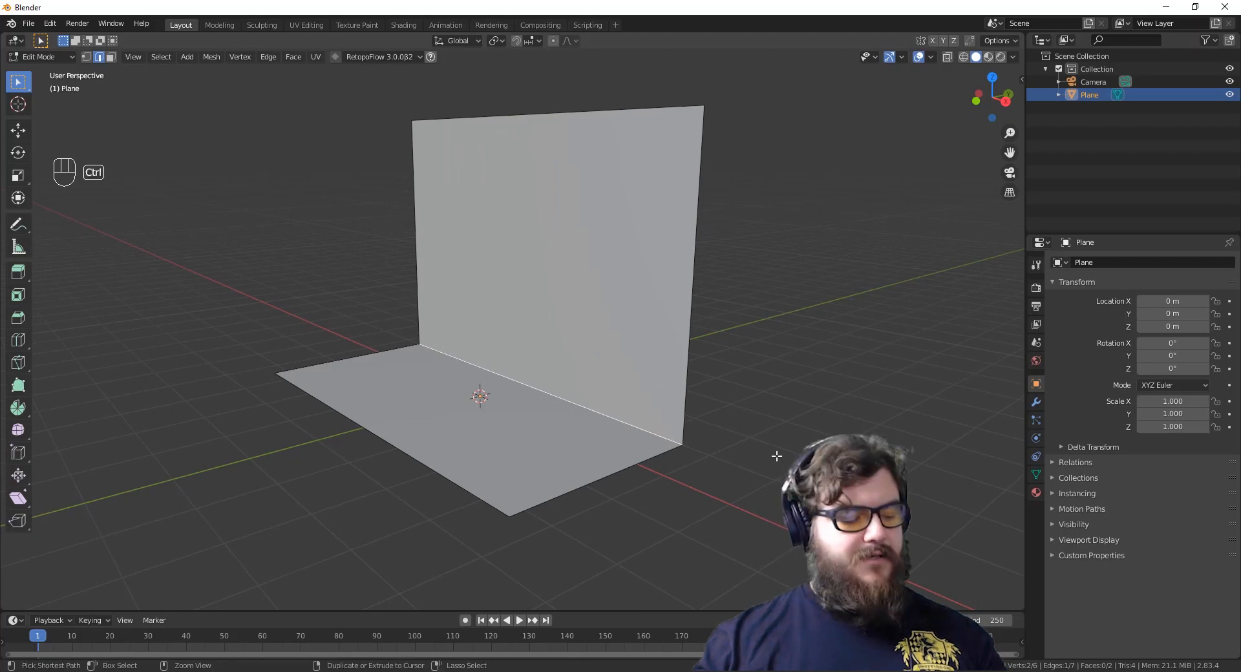
{"action": "key", "text": "ctrl+b"}
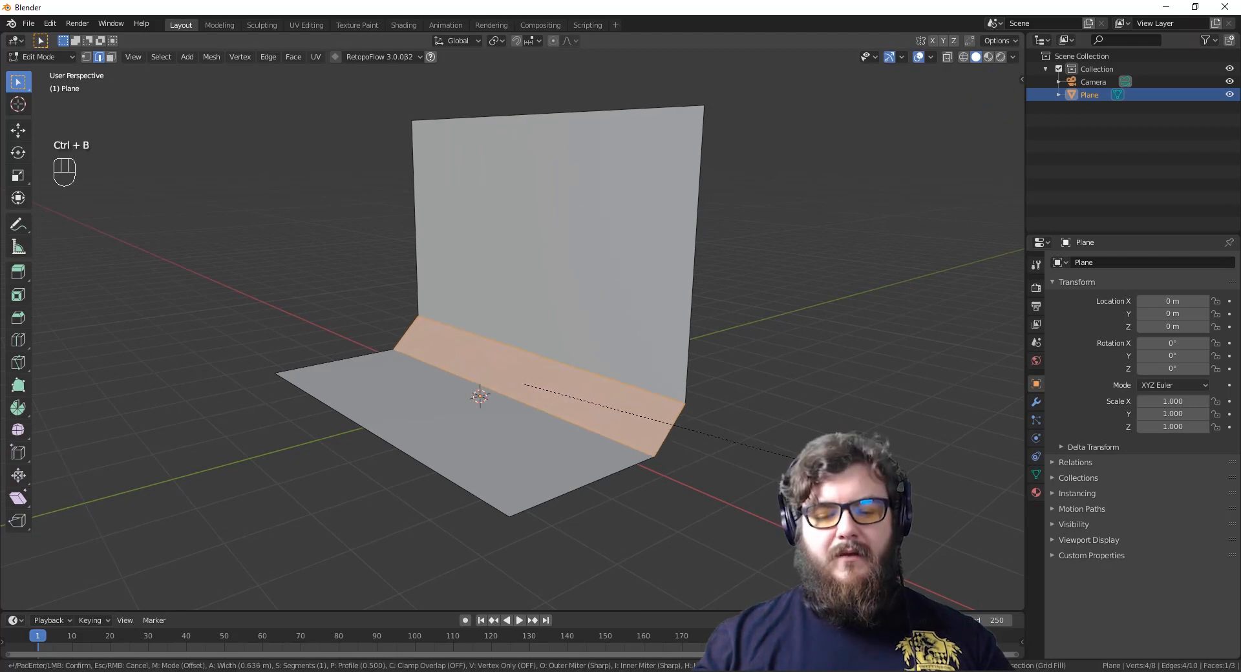
{"action": "left_click", "coordinate": [808, 462]}
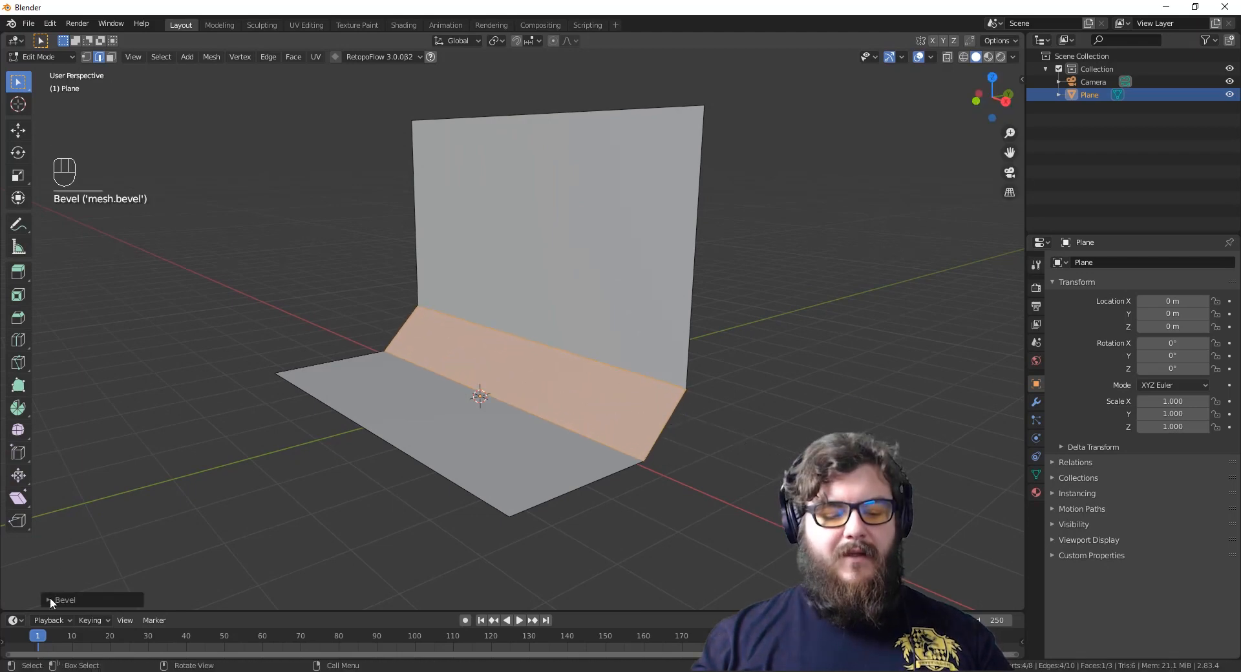
Set the bevel's offset to 1.1 m and its segments to 5 to form a smooth curve.
{"action": "left_click", "coordinate": [55, 597]}
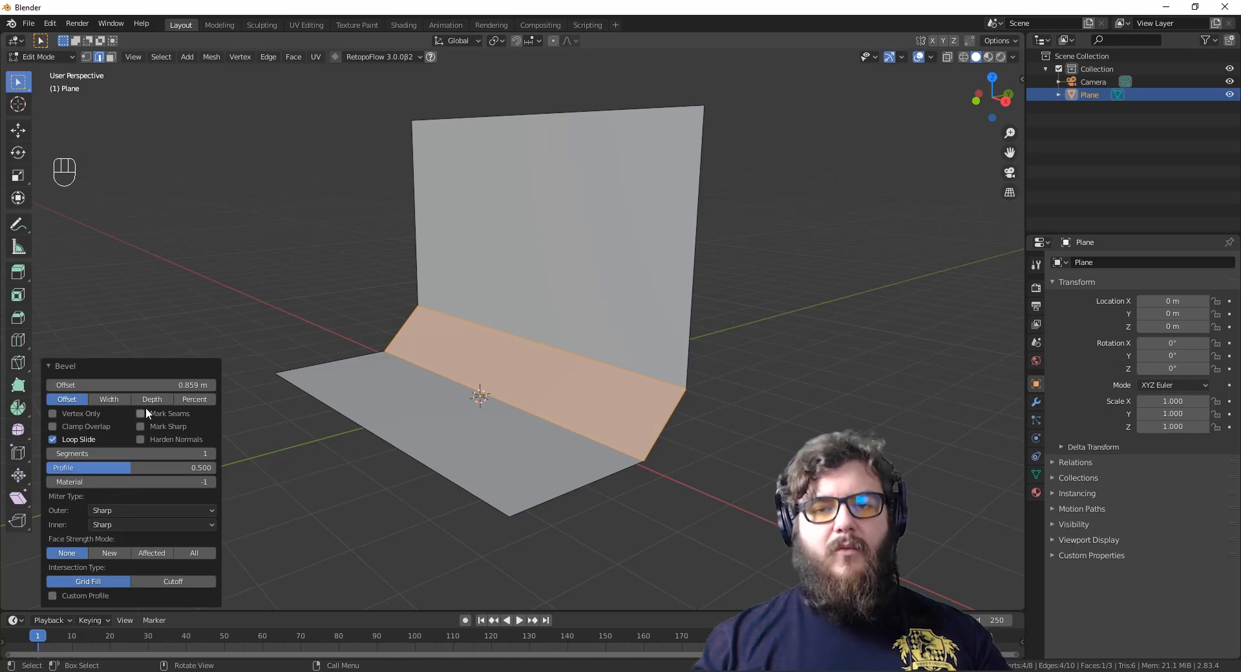
{"action": "left_click", "coordinate": [212, 454]}
{"action": "left_click", "coordinate": [212, 454]}
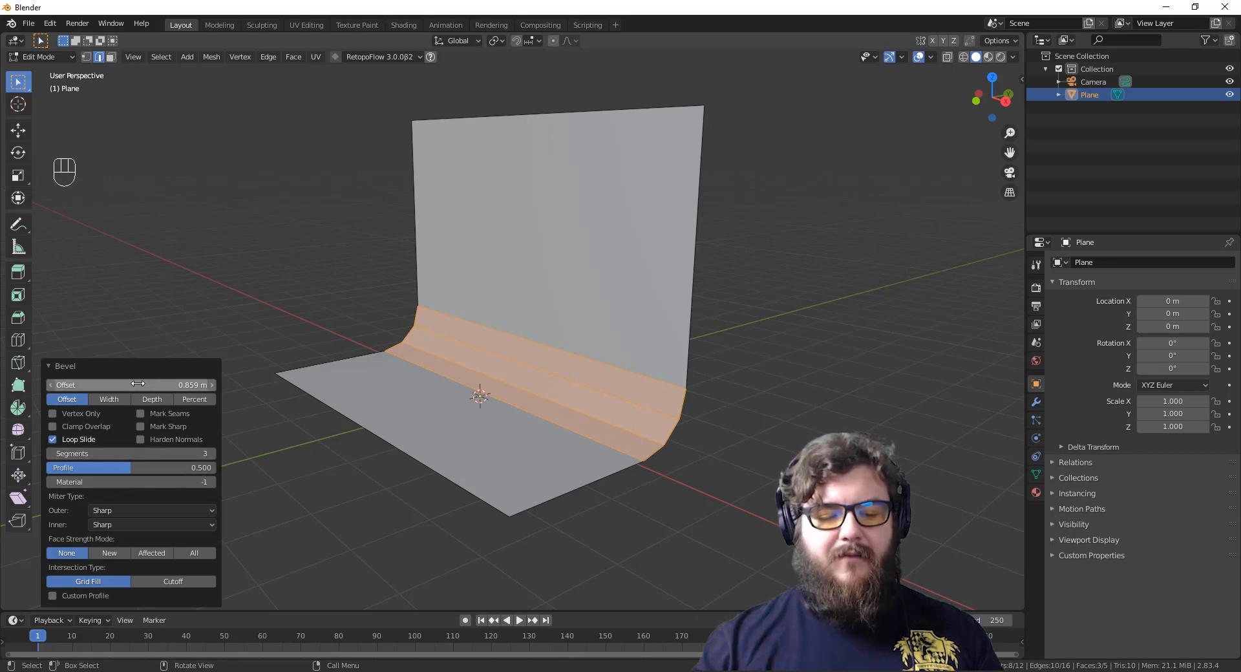
{"action": "left_click_drag", "start_coordinate": [138, 383], "coordinate": [175, 384]}
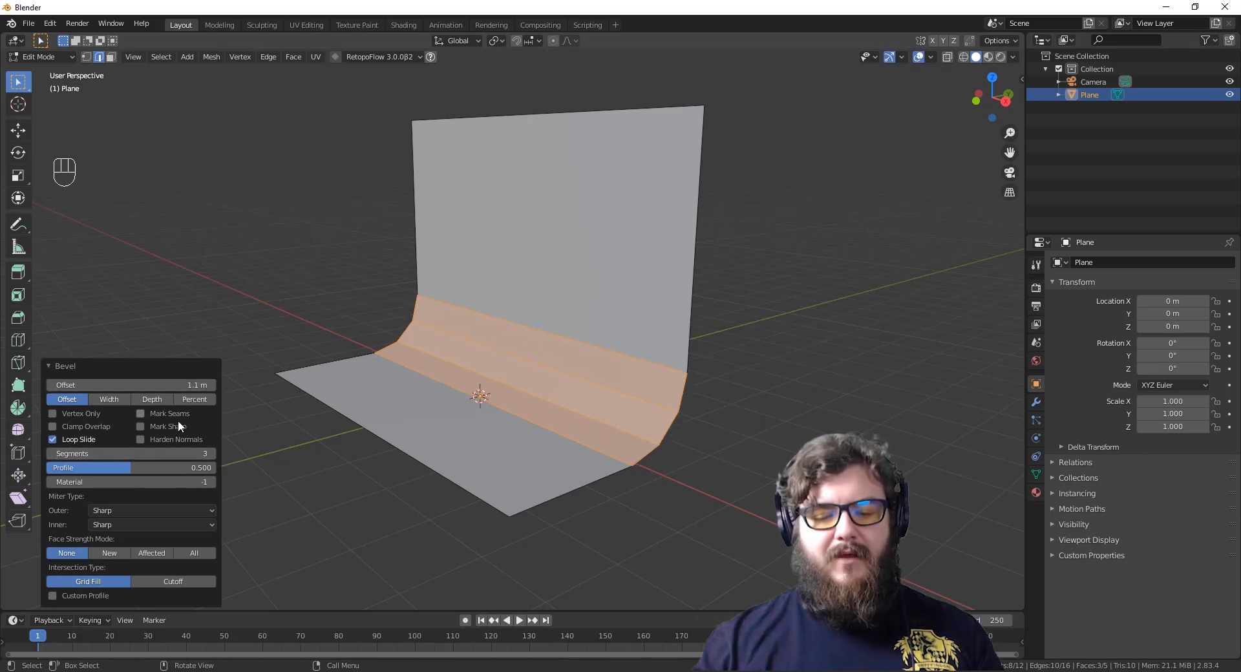
{"action": "left_click", "coordinate": [212, 453]}
{"action": "left_click", "coordinate": [212, 453]}
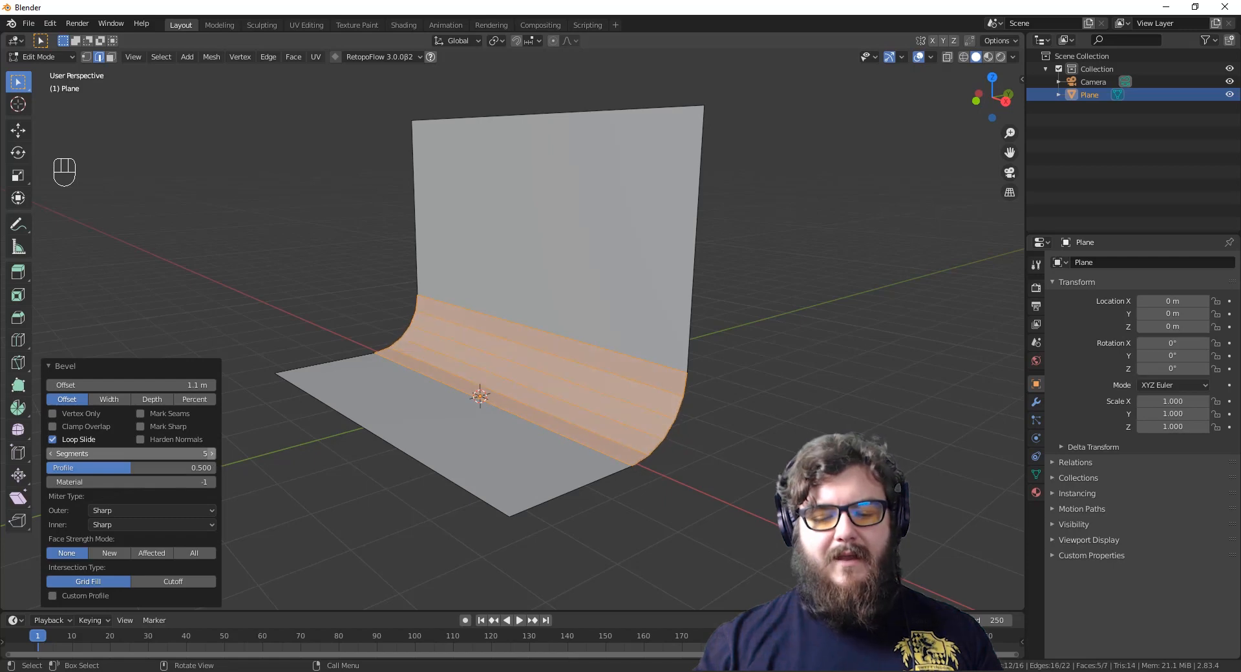
{"action": "middle_click_drag", "start_coordinate": [734, 437], "coordinate": [765, 454]}
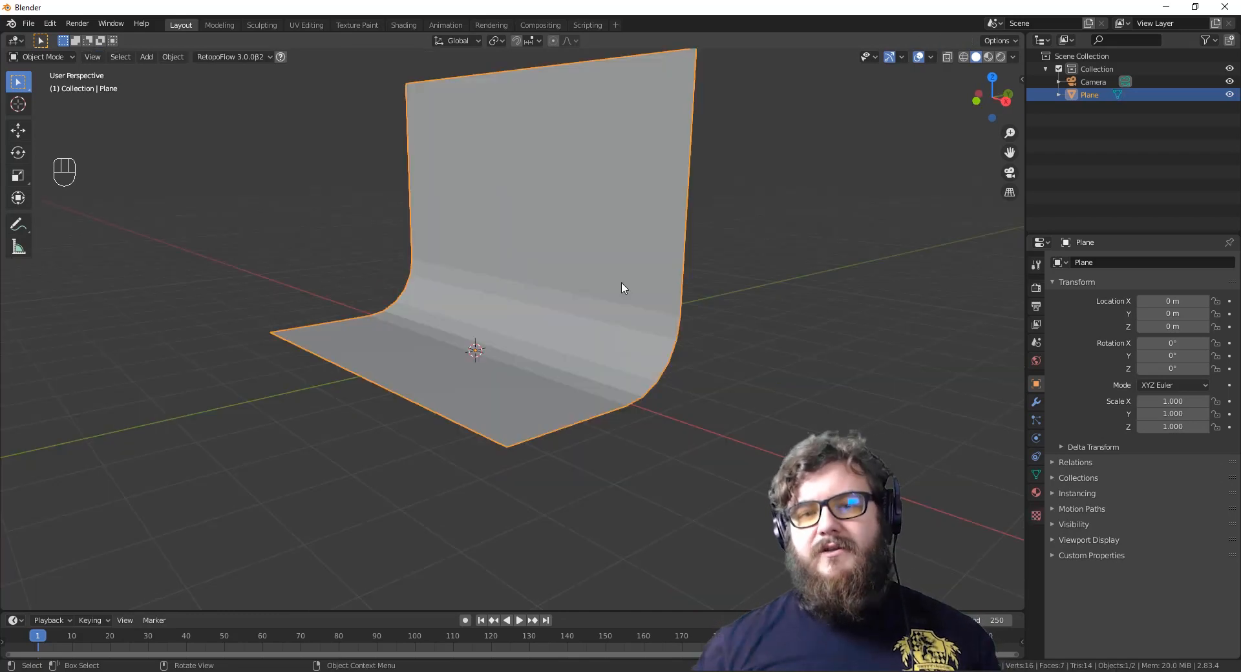
Apply Shade Smooth to the backdrop plane in Object Mode.
{"action": "right_click", "coordinate": [621, 283]}
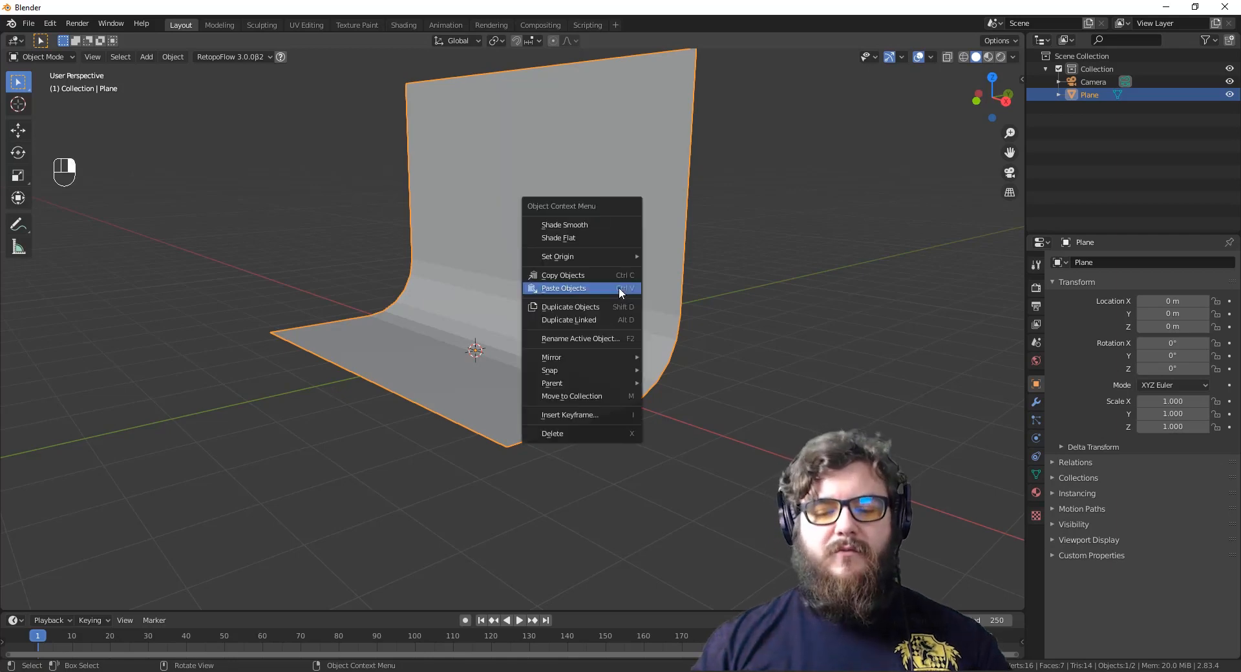
{"action": "left_click", "coordinate": [610, 223]}
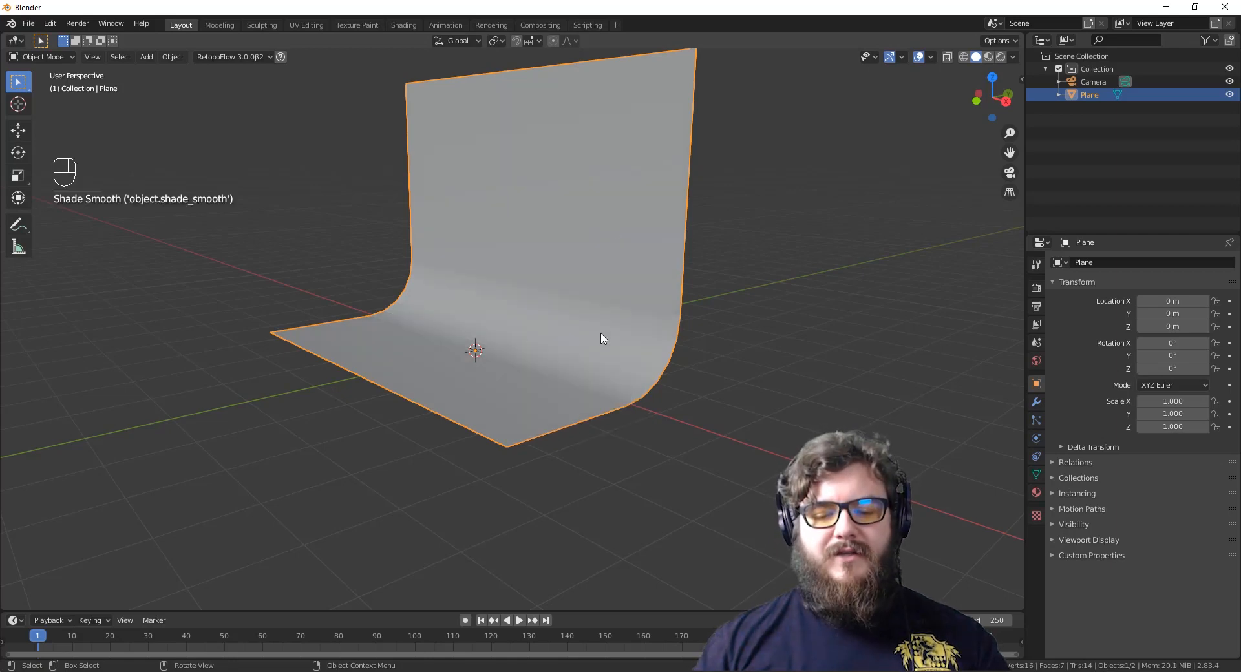
{"action": "middle_click_drag", "start_coordinate": [603, 338], "coordinate": [543, 391]}
{"action": "key", "text": "KP_0"}
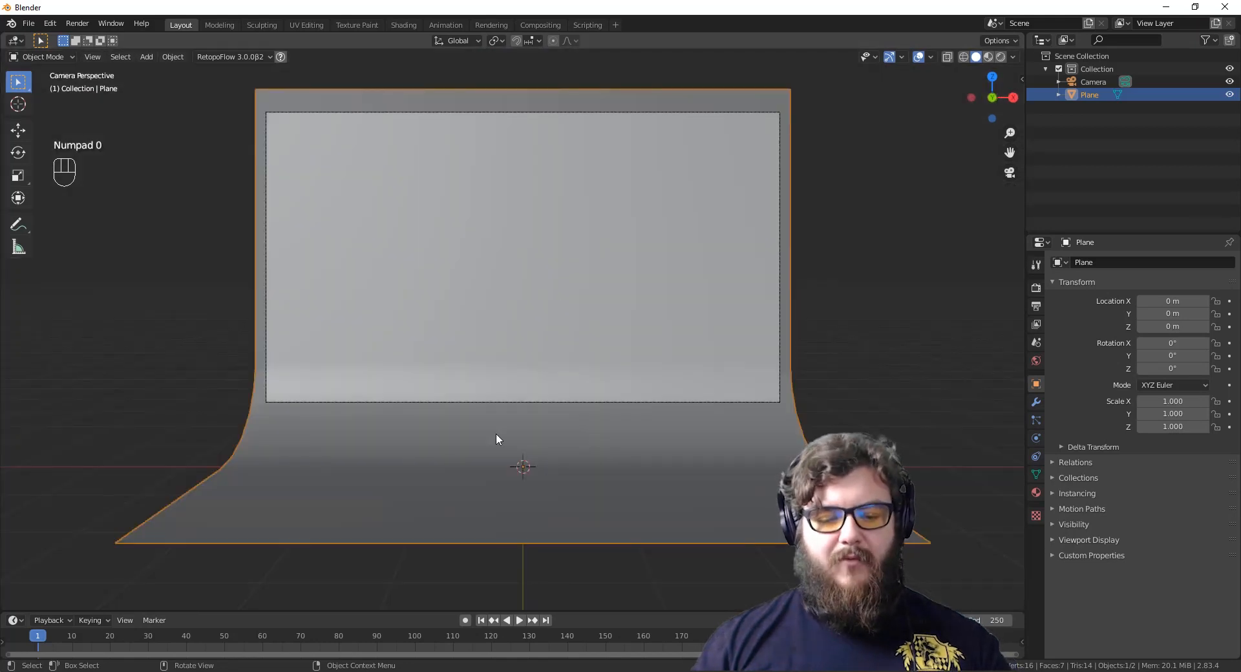
{"action": "left_click", "coordinate": [504, 402]}
{"action": "key", "text": "g"}
{"action": "key", "text": "z"}
{"action": "key", "text": "z"}
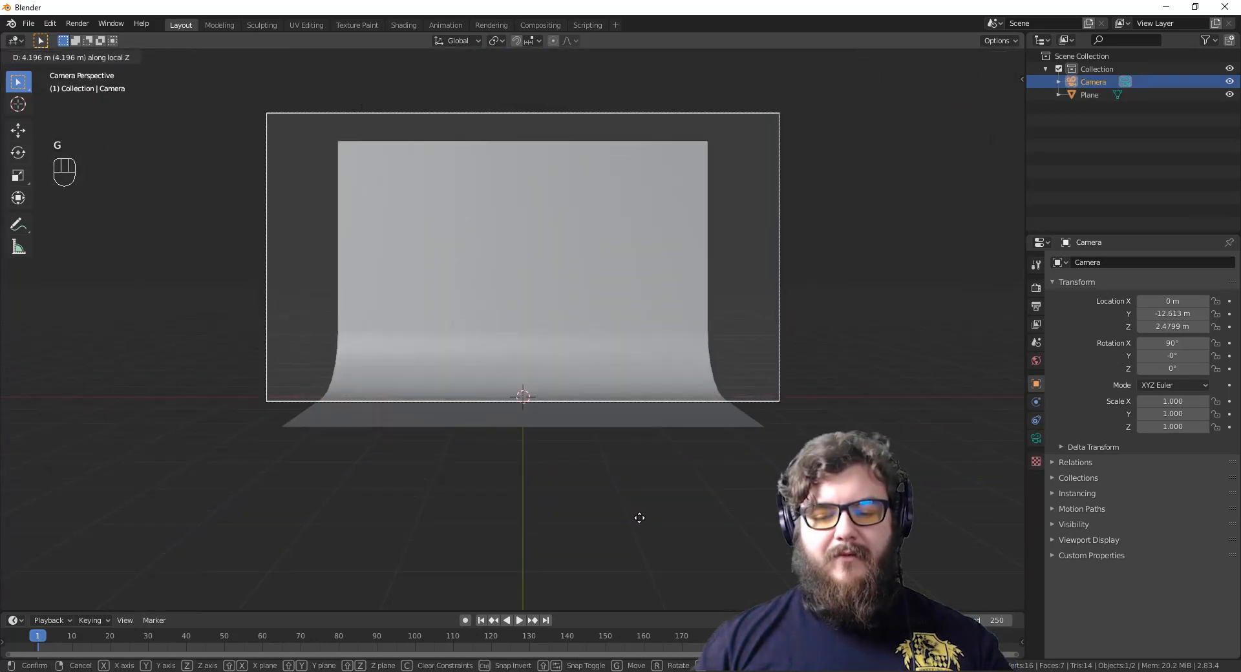
{"action": "left_click", "coordinate": [662, 414]}
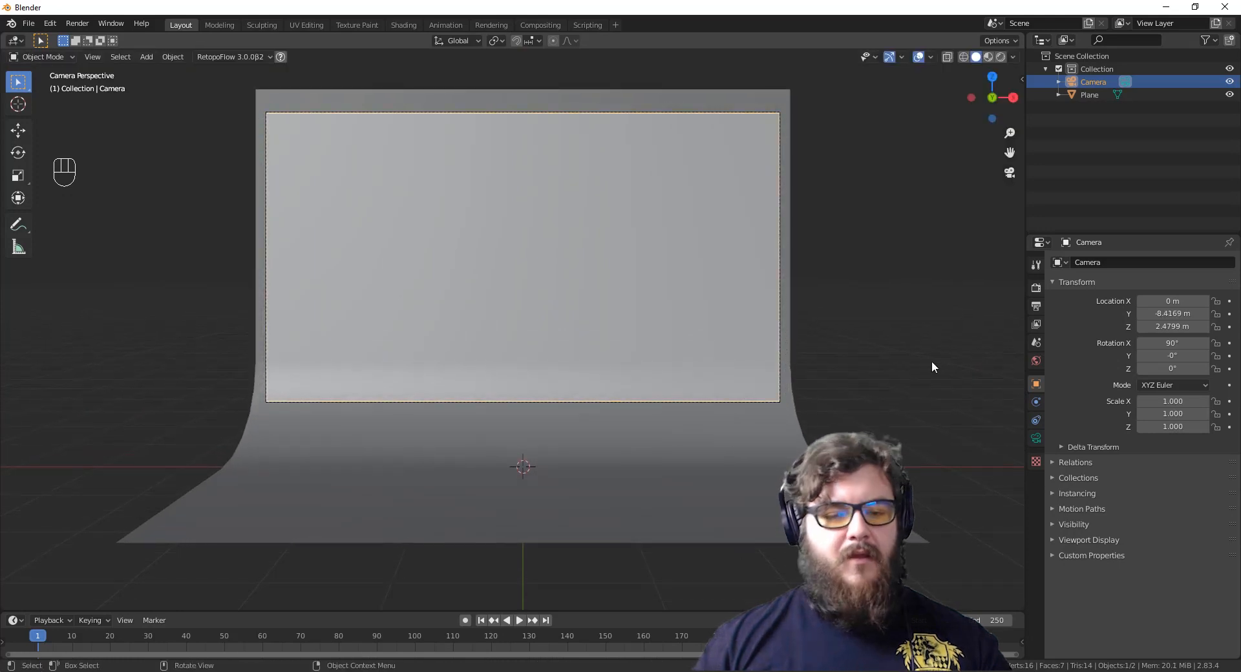
Add an area light at the world origin inside the lighting collection.
{"action": "middle_click_drag", "start_coordinate": [915, 353], "coordinate": [873, 400]}
{"action": "scroll", "coordinate": [837, 399], "scroll_direction": "down", "scroll_amount": 4}
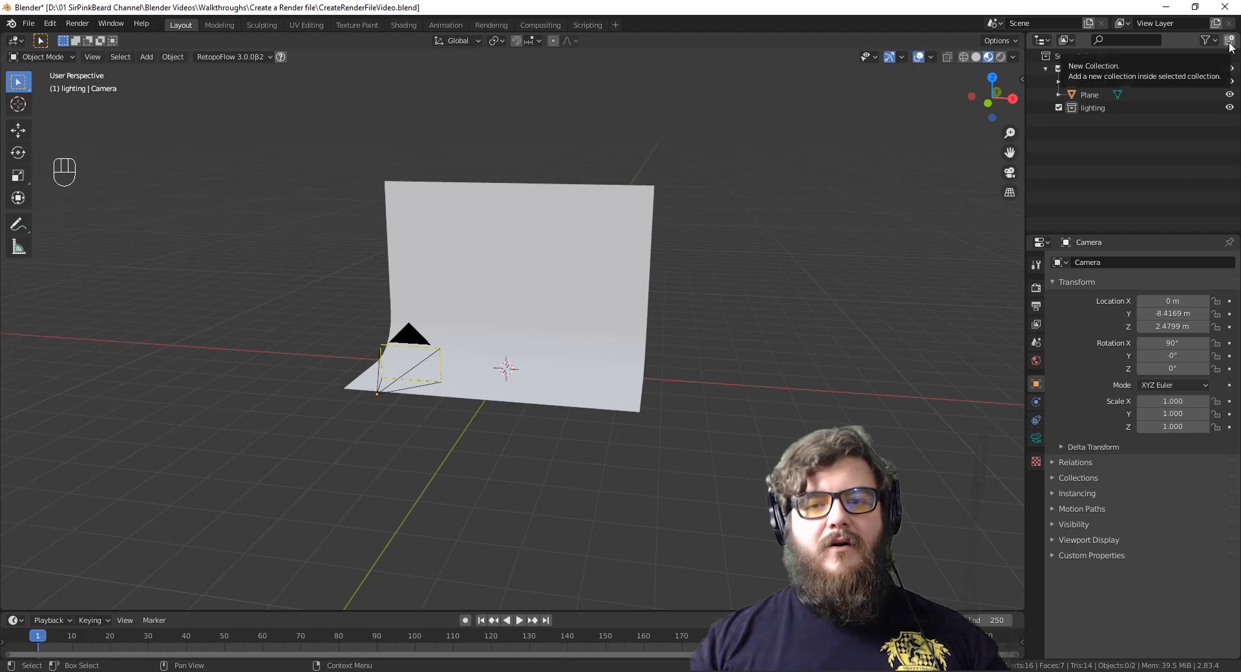
{"action": "left_click", "coordinate": [1095, 110]}
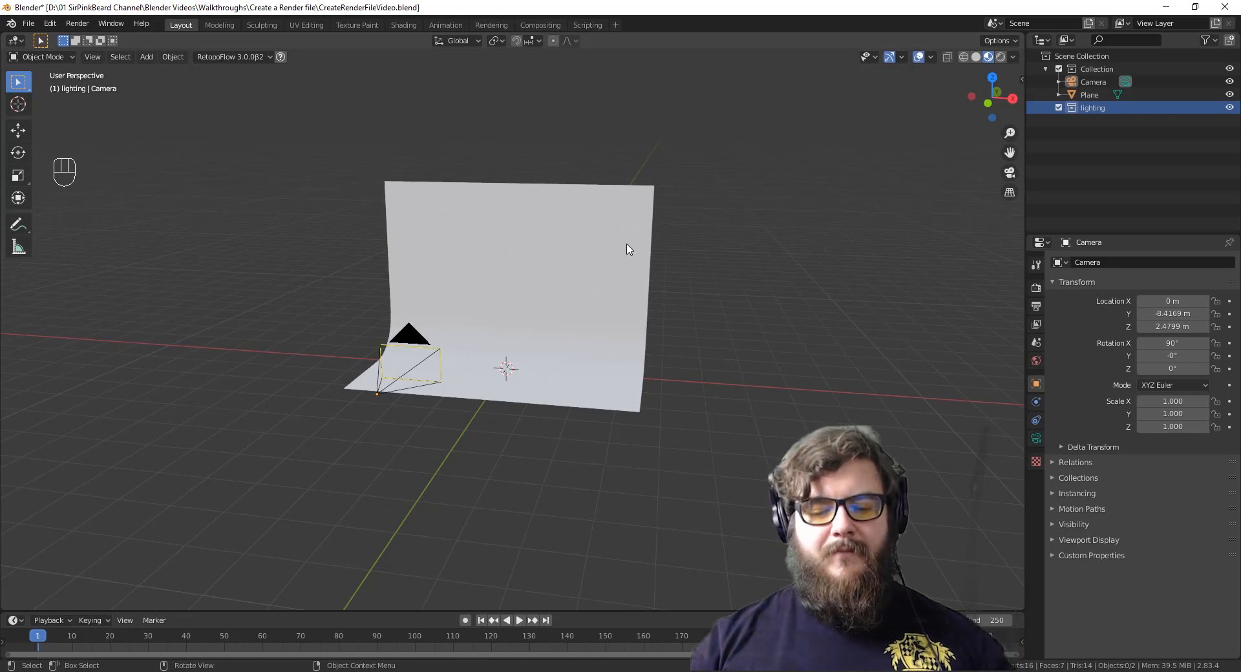
{"action": "key", "text": "shift+a"}
{"action": "mouse_move", "coordinate": [716, 318]}
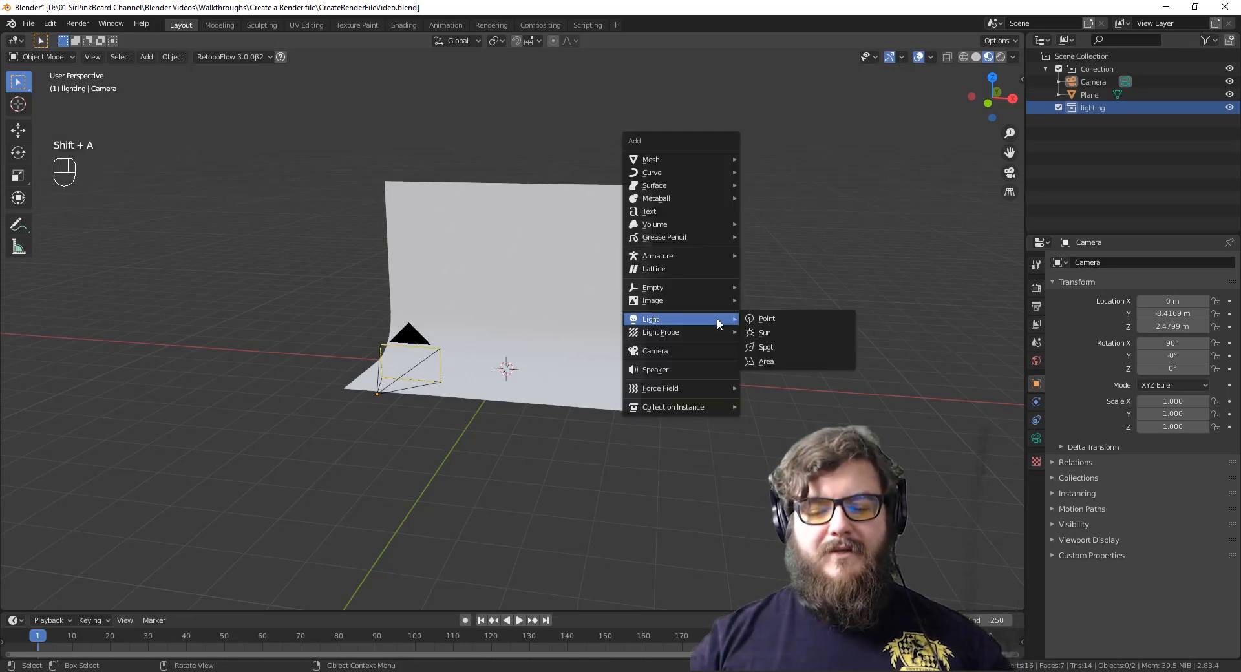
{"action": "left_click", "coordinate": [790, 359]}
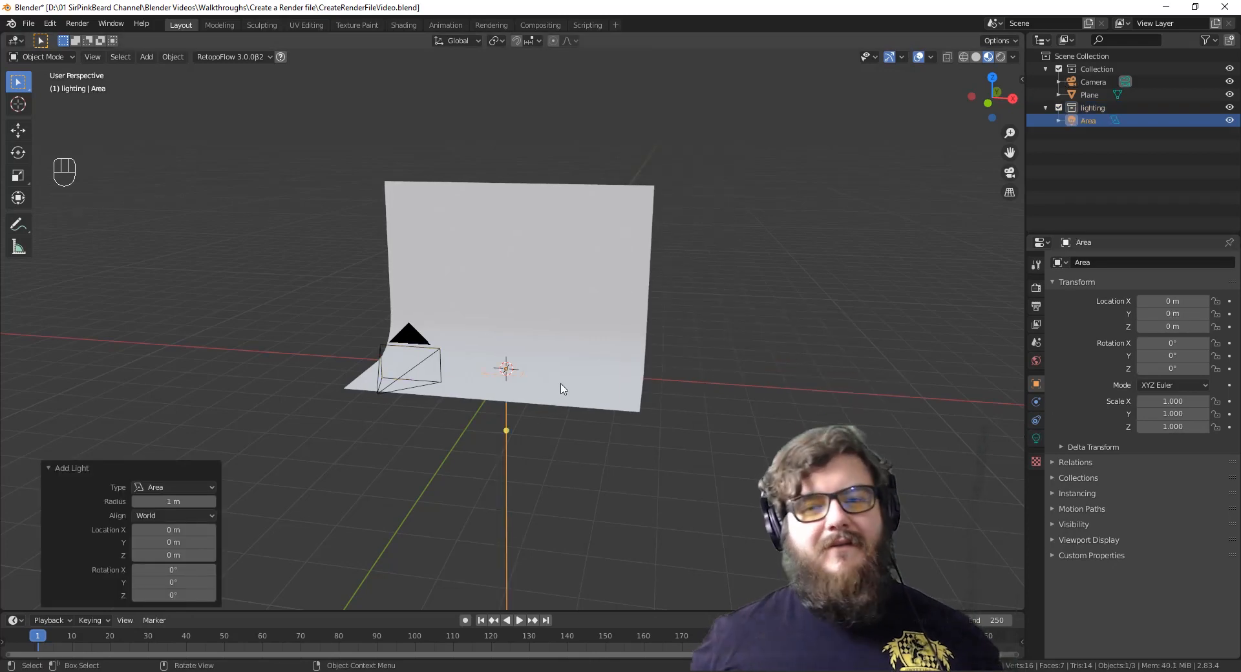
Show the area light's data settings and enable Scene Lights and Scene World for the Material Preview shading.
{"action": "left_click", "coordinate": [1034, 438]}
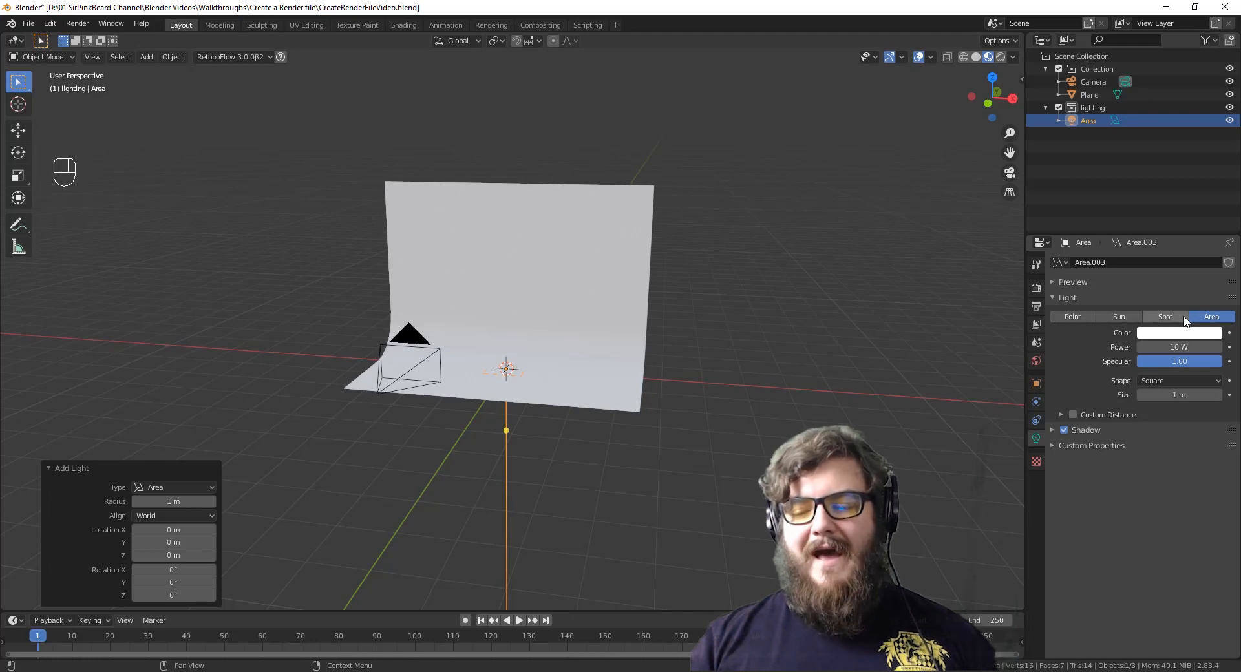
{"action": "left_click", "coordinate": [987, 58]}
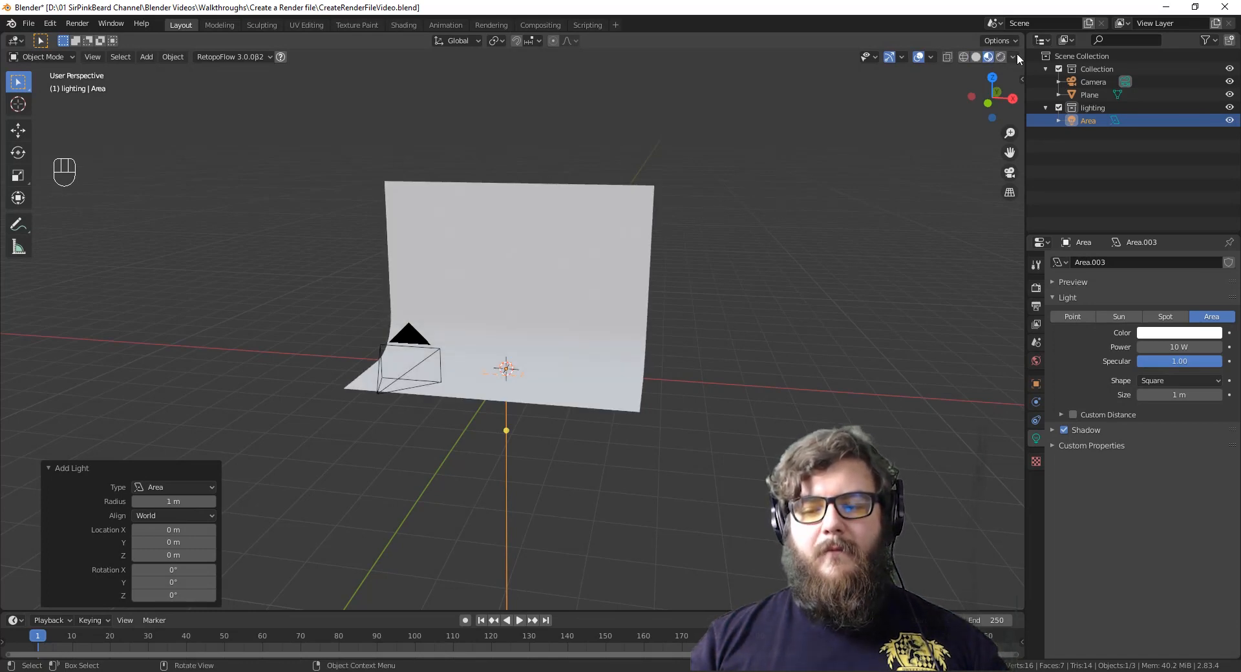
{"action": "left_click", "coordinate": [1013, 57]}
{"action": "left_click", "coordinate": [941, 121]}
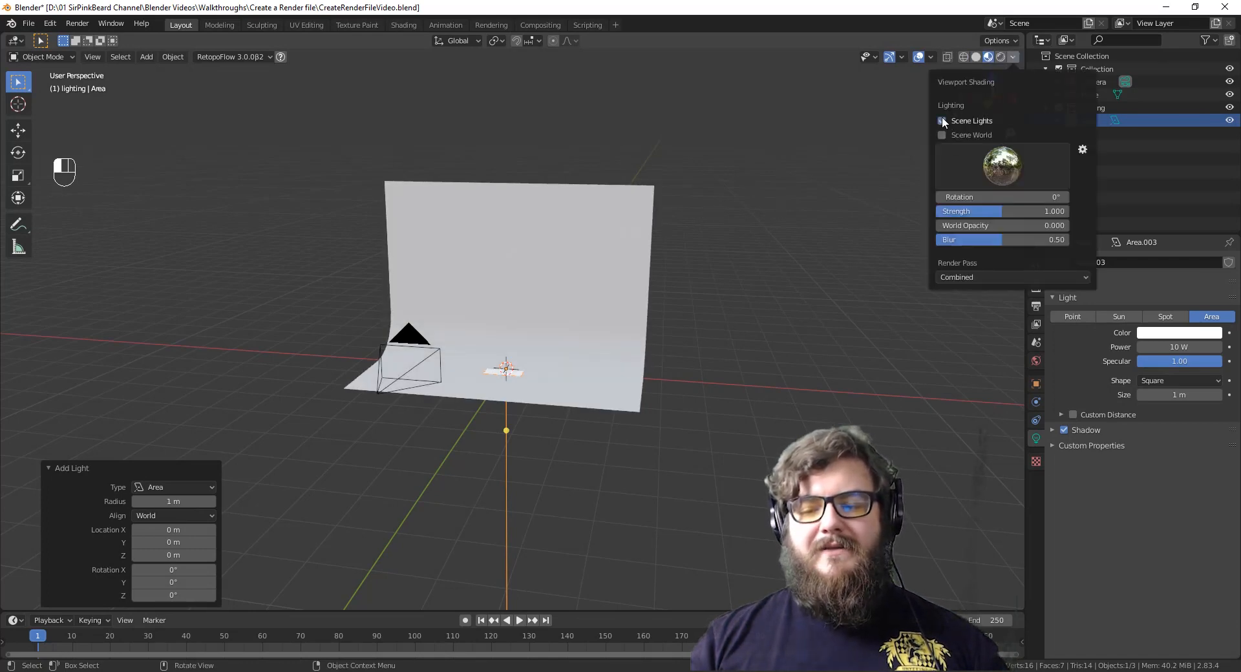
{"action": "left_click", "coordinate": [941, 135]}
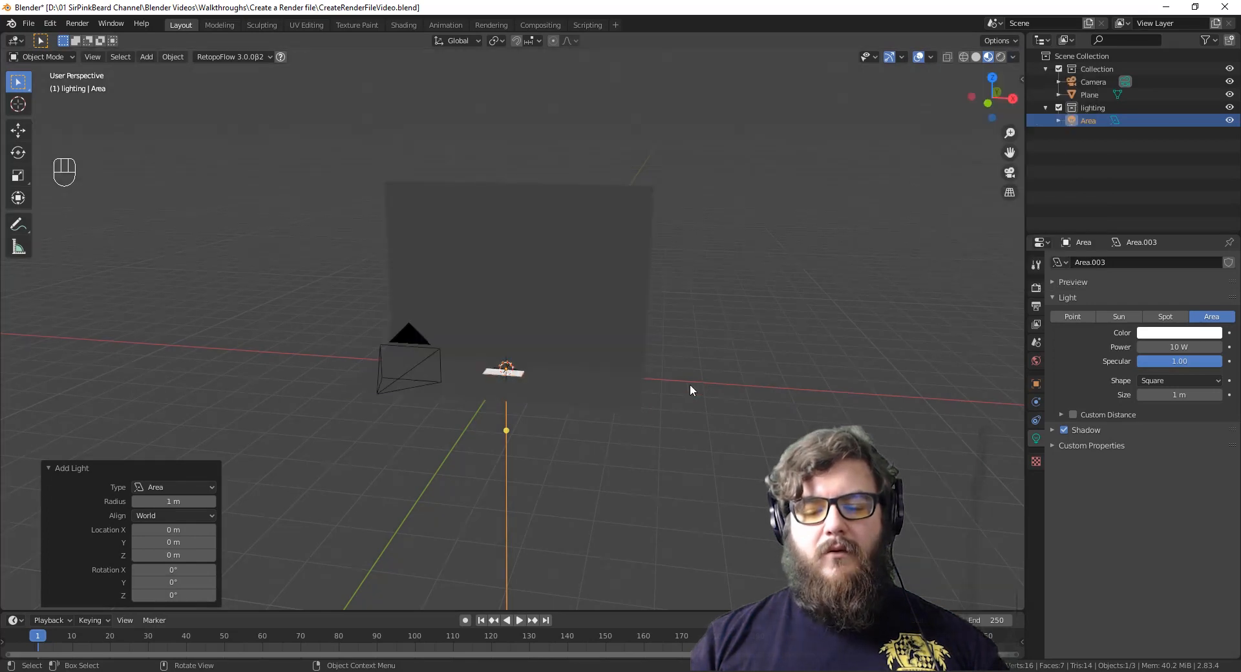
Raise the area light along Z by about 2.9 m in total above the floor.
{"action": "middle_click_drag", "start_coordinate": [689, 384], "coordinate": [521, 406]}
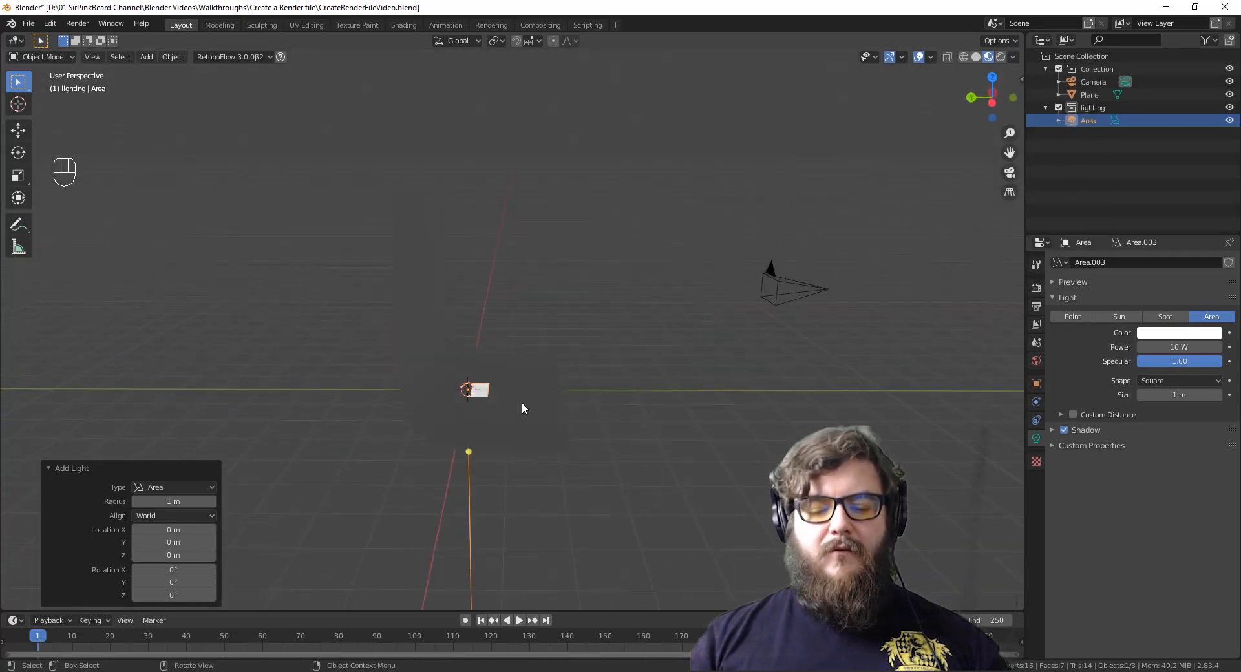
{"action": "key", "text": "g"}
{"action": "key", "text": "z"}
{"action": "left_click", "coordinate": [548, 327]}
{"action": "middle_click_drag", "start_coordinate": [615, 356], "coordinate": [549, 300]}
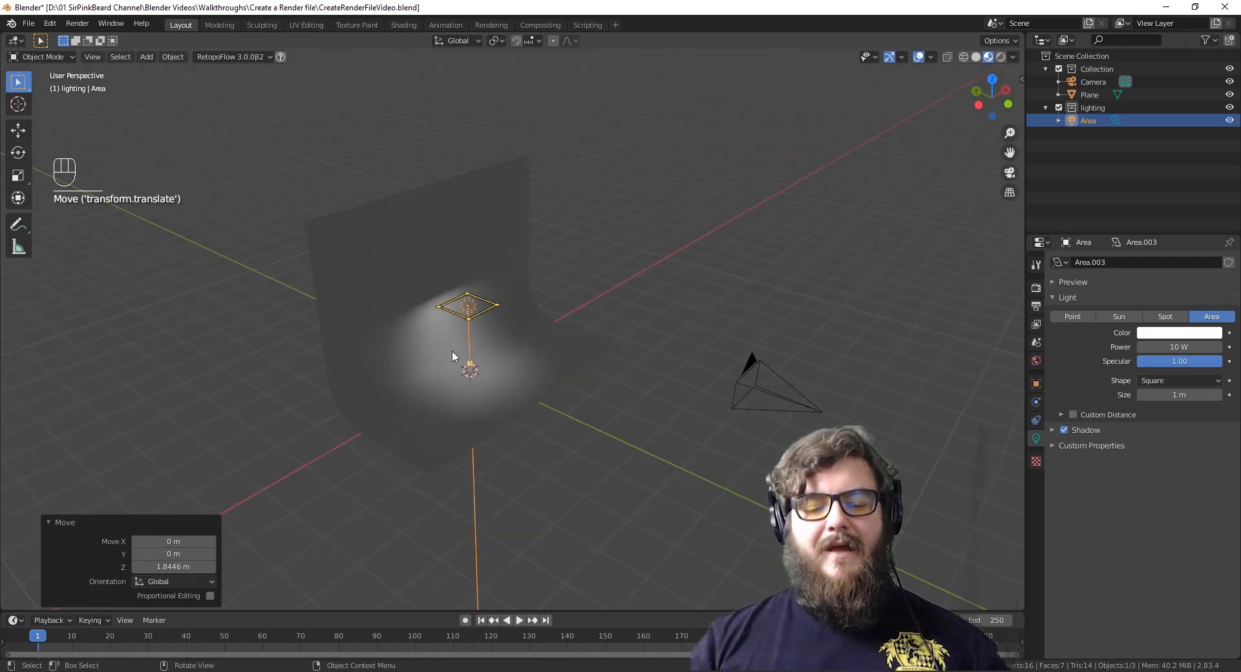
{"action": "middle_click_drag", "start_coordinate": [517, 360], "coordinate": [520, 385]}
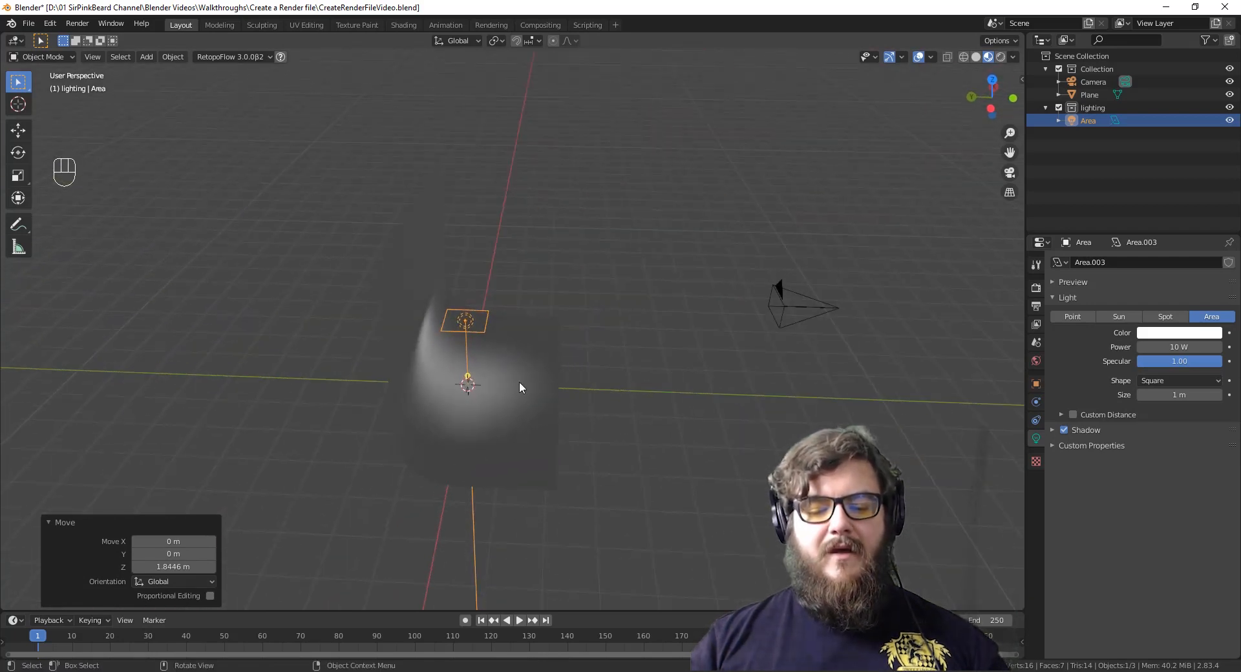
{"action": "key", "text": "g"}
{"action": "key", "text": "z"}
{"action": "left_click", "coordinate": [513, 343]}
Move the area light about -4.87 m along Y toward the camera and about 3.9 m along X to one side.
{"action": "key", "text": "g"}
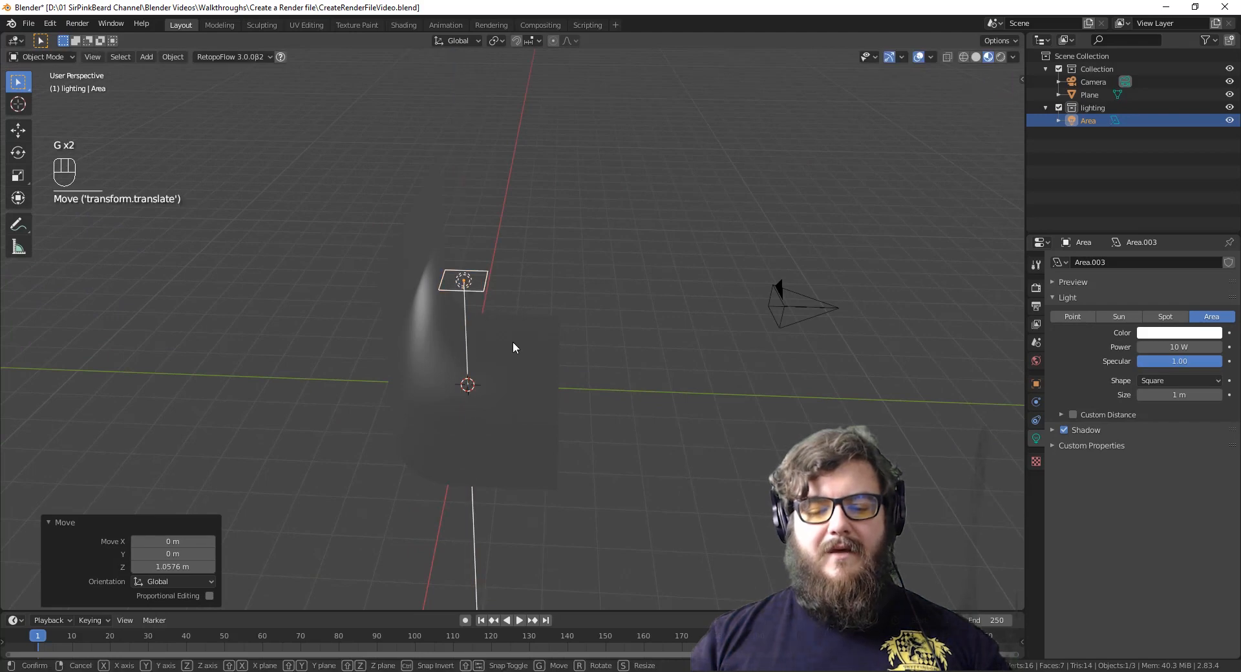
{"action": "key", "text": "y"}
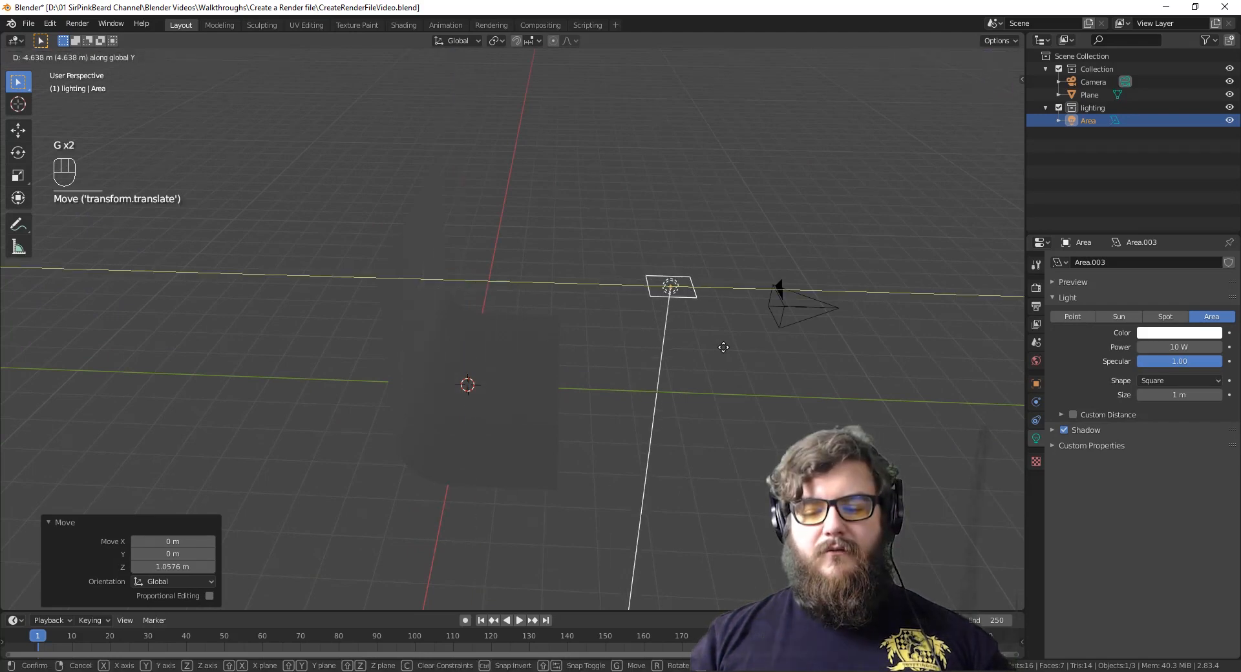
{"action": "left_click", "coordinate": [730, 353]}
{"action": "middle_click_drag", "start_coordinate": [730, 353], "coordinate": [571, 422]}
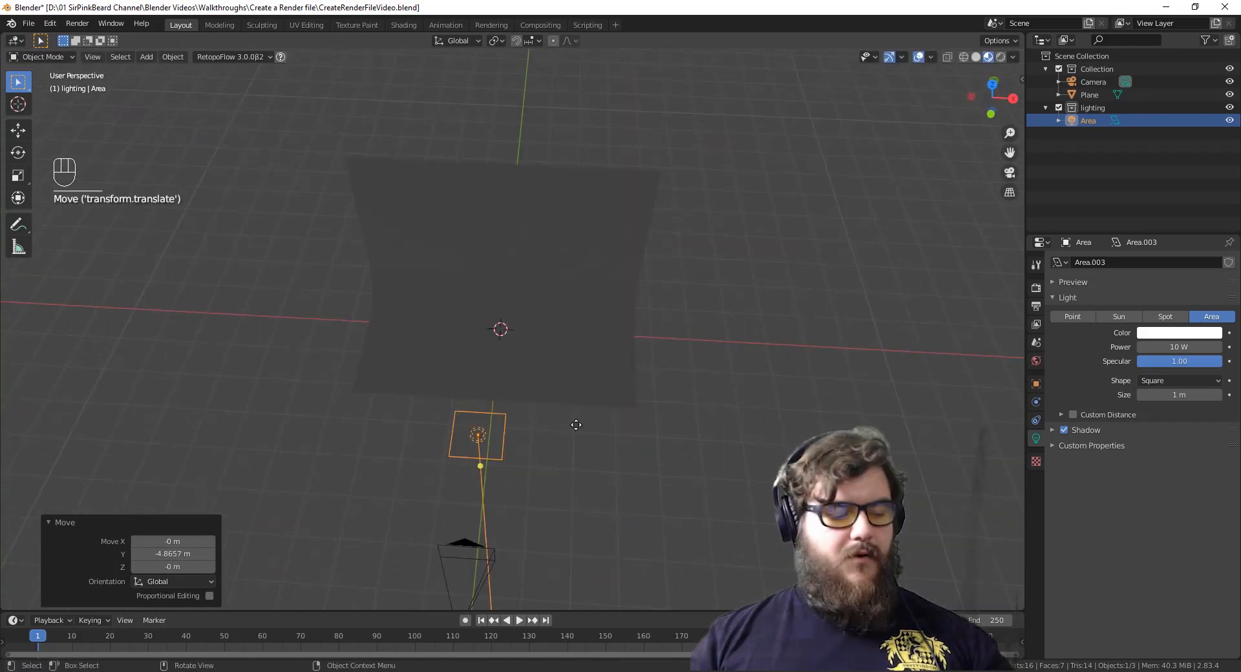
{"action": "key", "text": "g"}
{"action": "key", "text": "x"}
{"action": "left_click", "coordinate": [801, 439]}
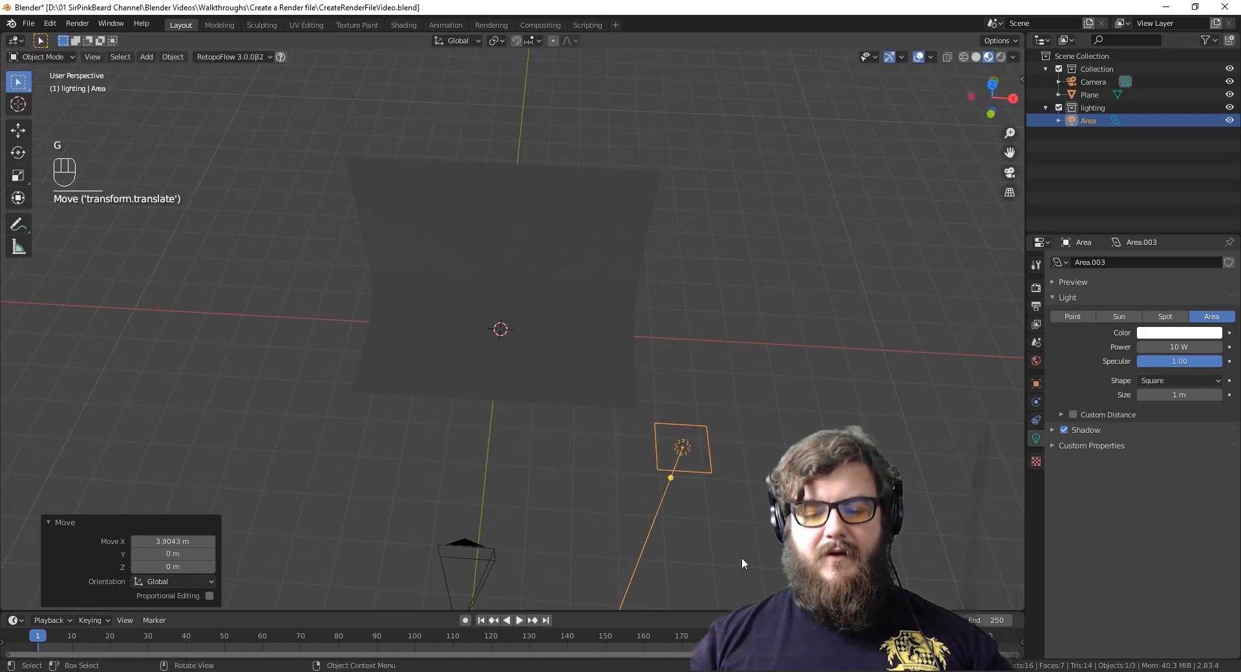
Rotate the area light about 50.7° around global X and about 19.9° around global Z to aim it at the backdrop.
{"action": "middle_click_drag", "start_coordinate": [742, 557], "coordinate": [729, 501]}
{"action": "key", "text": "r"}
{"action": "key", "text": "x"}
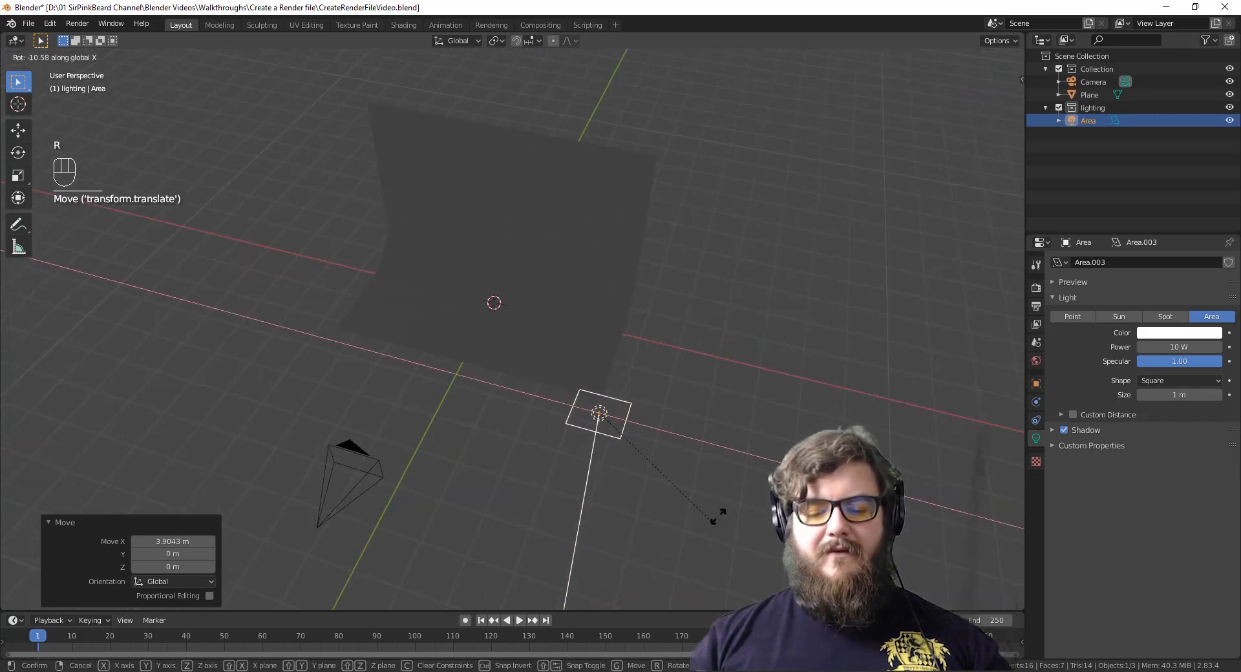
{"action": "left_click", "coordinate": [740, 416]}
{"action": "key", "text": "r"}
{"action": "key", "text": "z"}
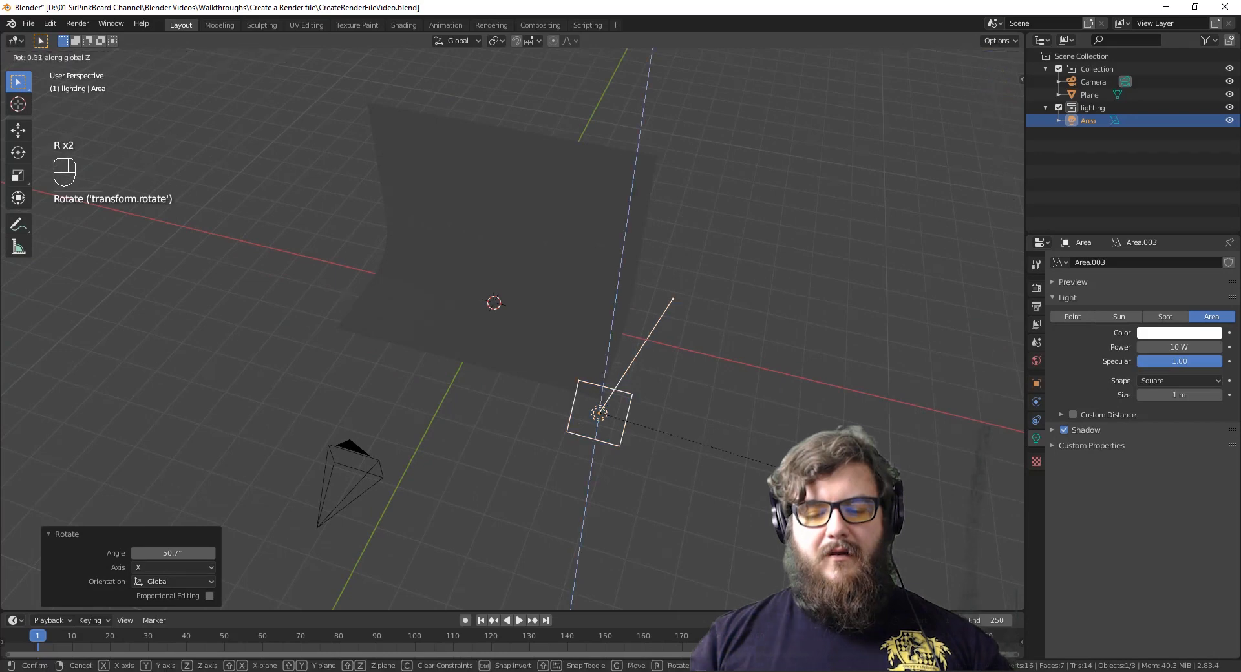
{"action": "left_click", "coordinate": [795, 407]}
{"action": "middle_click_drag", "start_coordinate": [794, 407], "coordinate": [662, 405]}
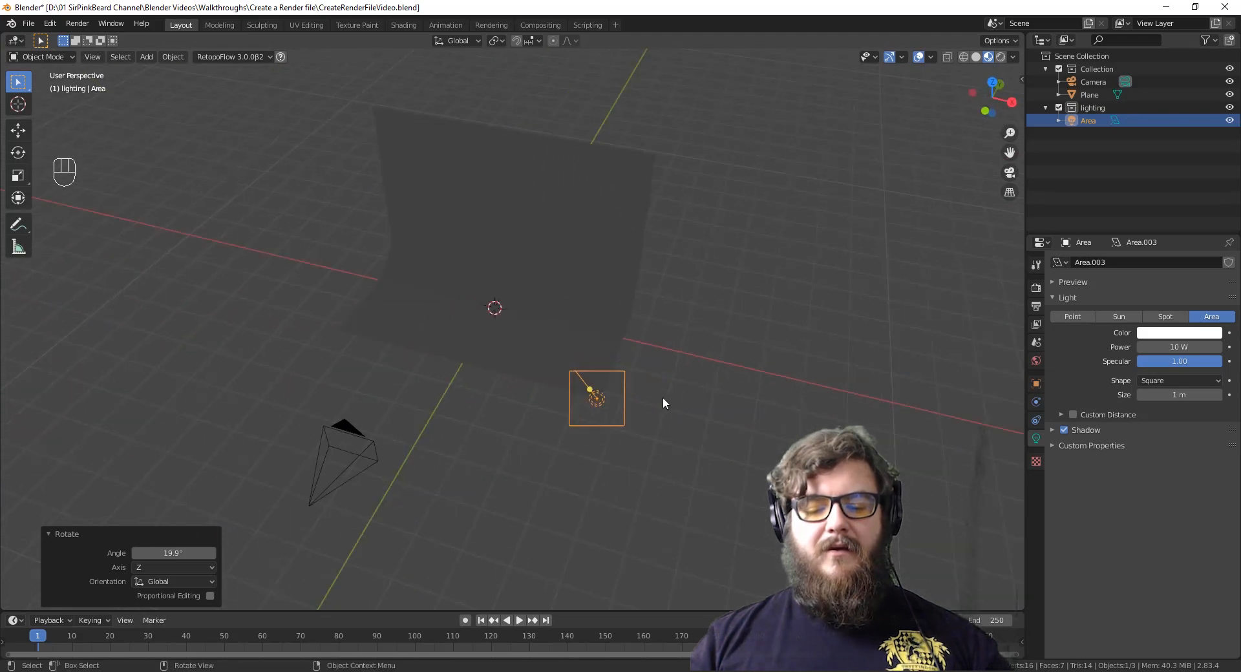
Rotate the area light about 16.8° around its local X axis to tilt it toward the backdrop.
{"action": "key", "text": "r"}
{"action": "key", "text": "x"}
{"action": "key", "text": "x"}
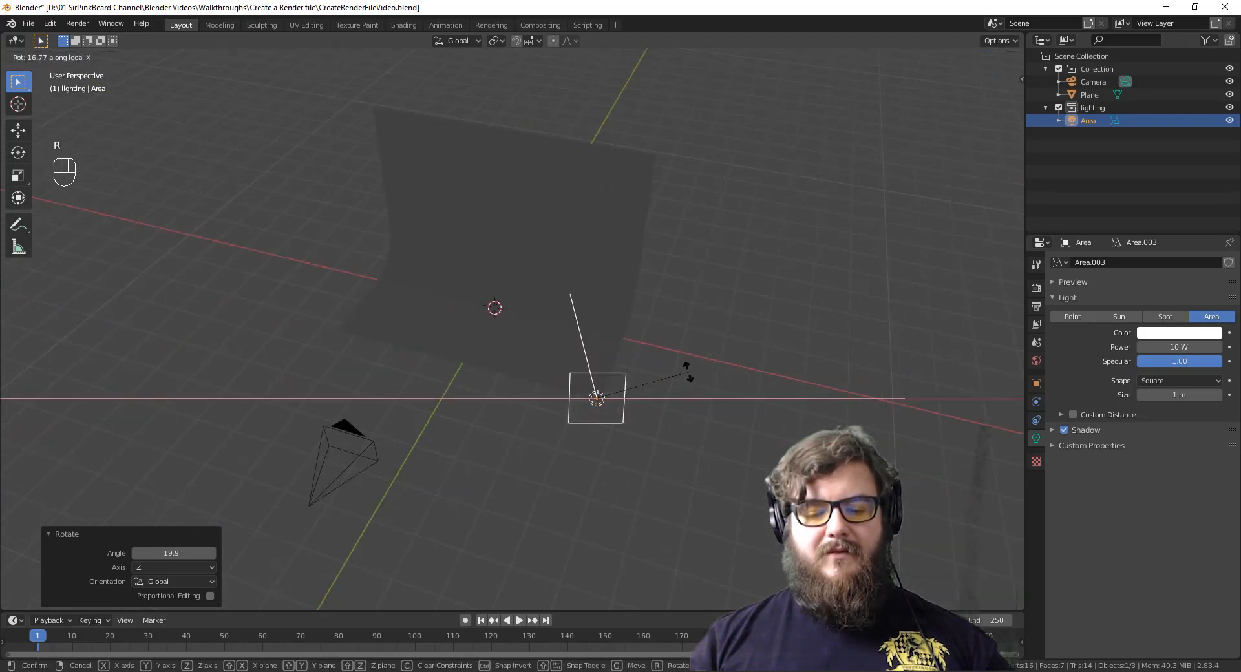
{"action": "left_click", "coordinate": [688, 371]}
{"action": "middle_click_drag", "start_coordinate": [657, 438], "coordinate": [673, 419]}
Set the area light's power to 200 W and check from several angles how it lights the backdrop.
{"action": "left_click", "coordinate": [1178, 347]}
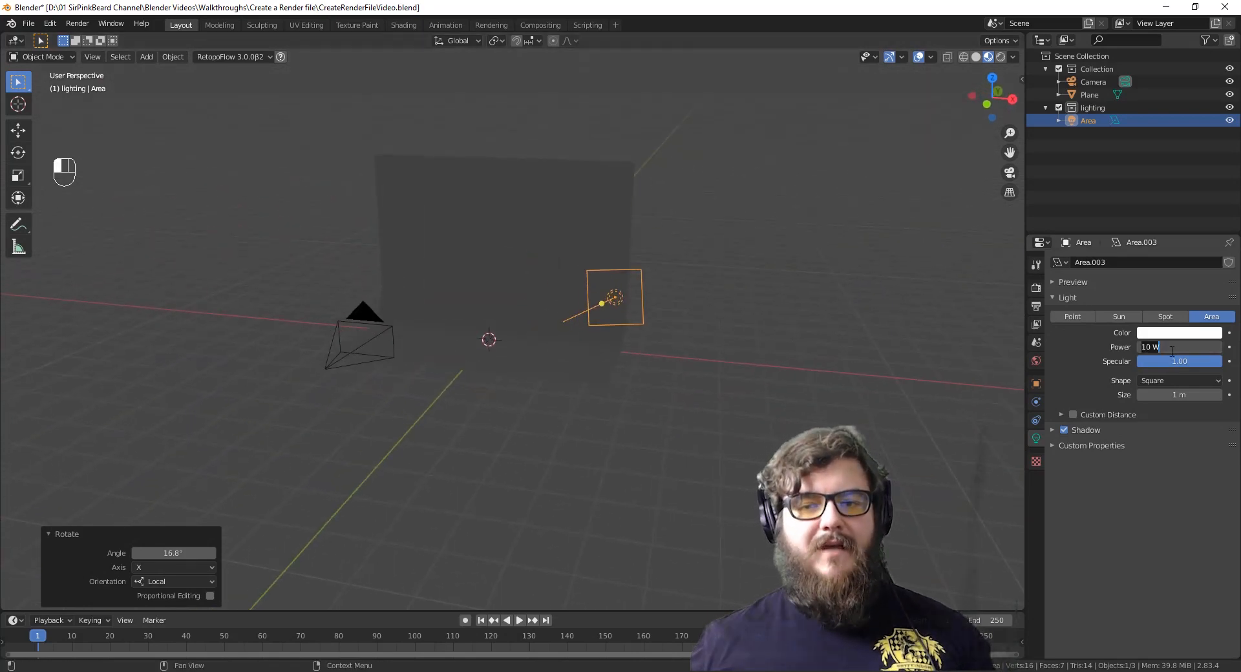
{"action": "type", "text": "200"}
{"action": "key", "text": "Return"}
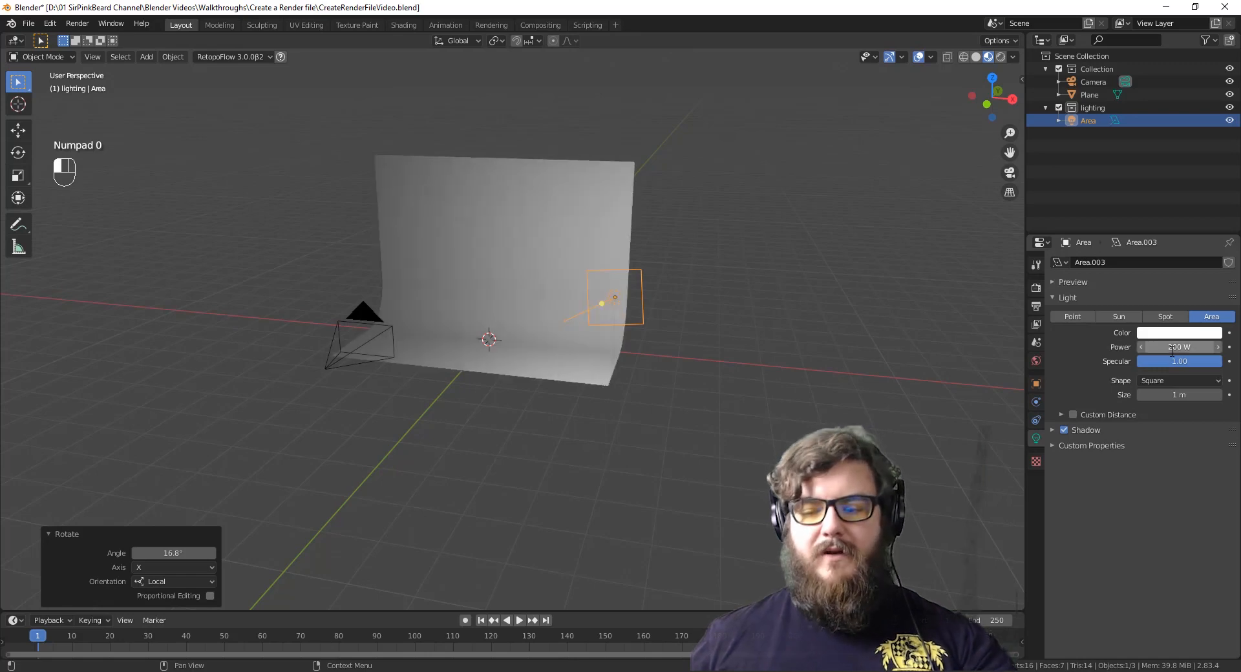
{"action": "middle_click_drag", "start_coordinate": [568, 319], "coordinate": [735, 321]}
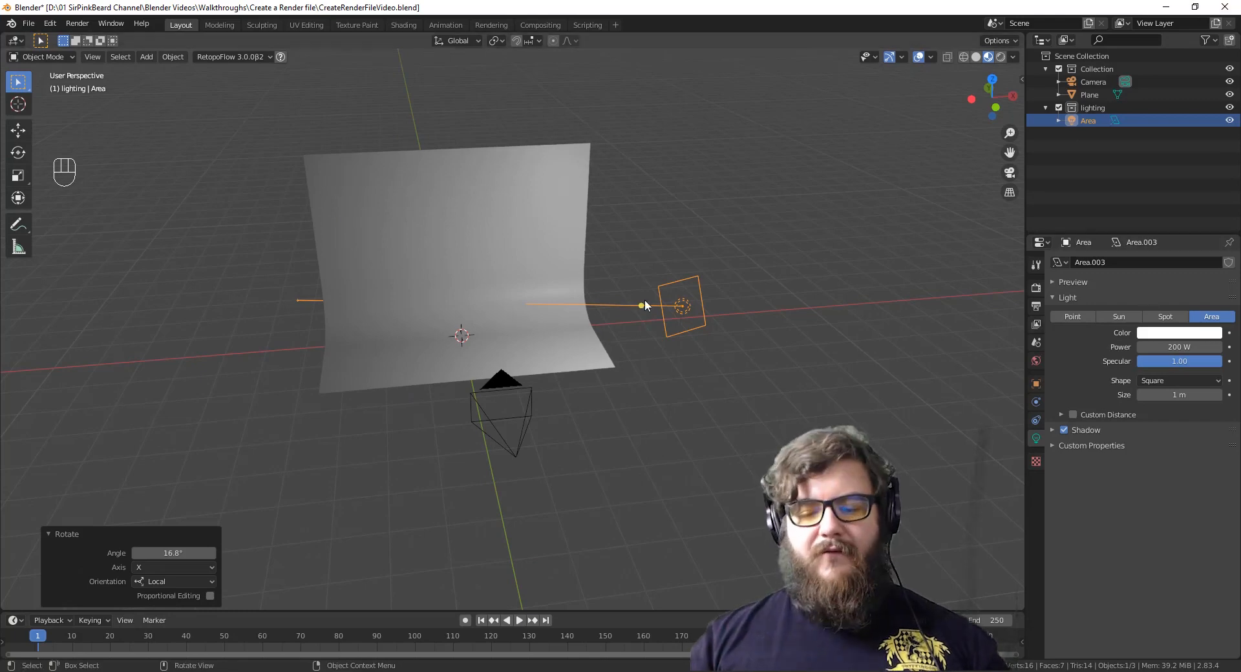
{"action": "middle_click_drag", "start_coordinate": [902, 327], "coordinate": [982, 340]}
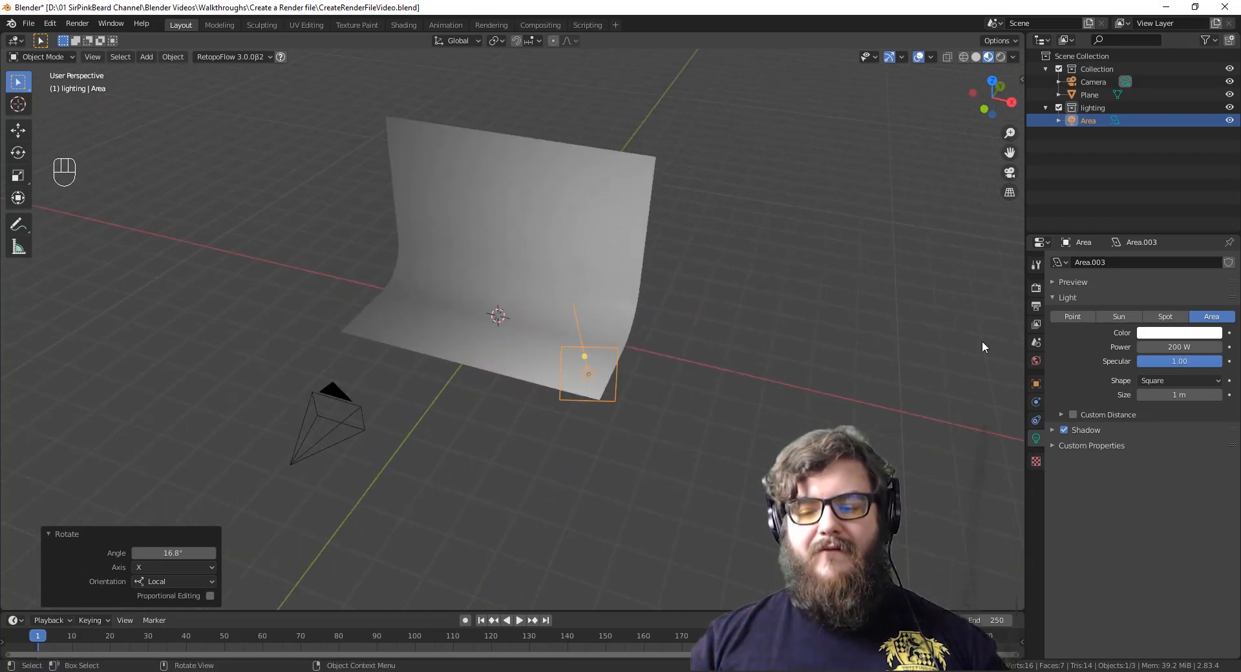
Give the area light a pale warm orange color tint.
{"action": "left_click", "coordinate": [1166, 333]}
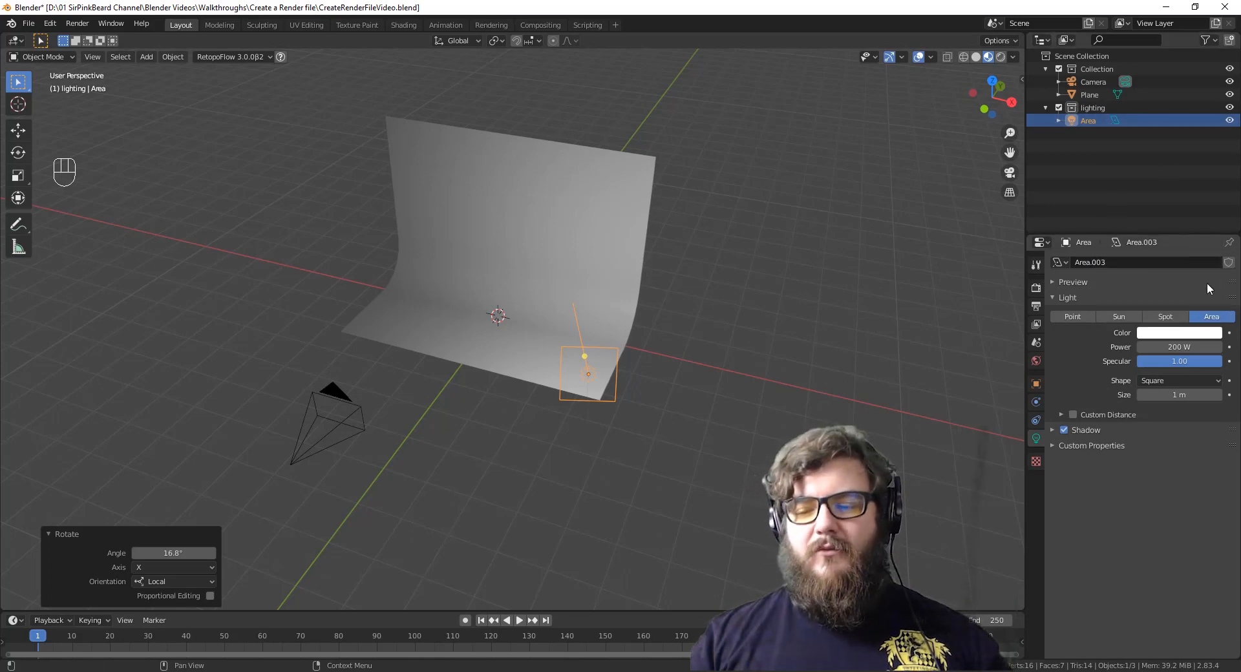
{"action": "left_click", "coordinate": [1189, 332]}
{"action": "left_click", "coordinate": [1154, 207]}
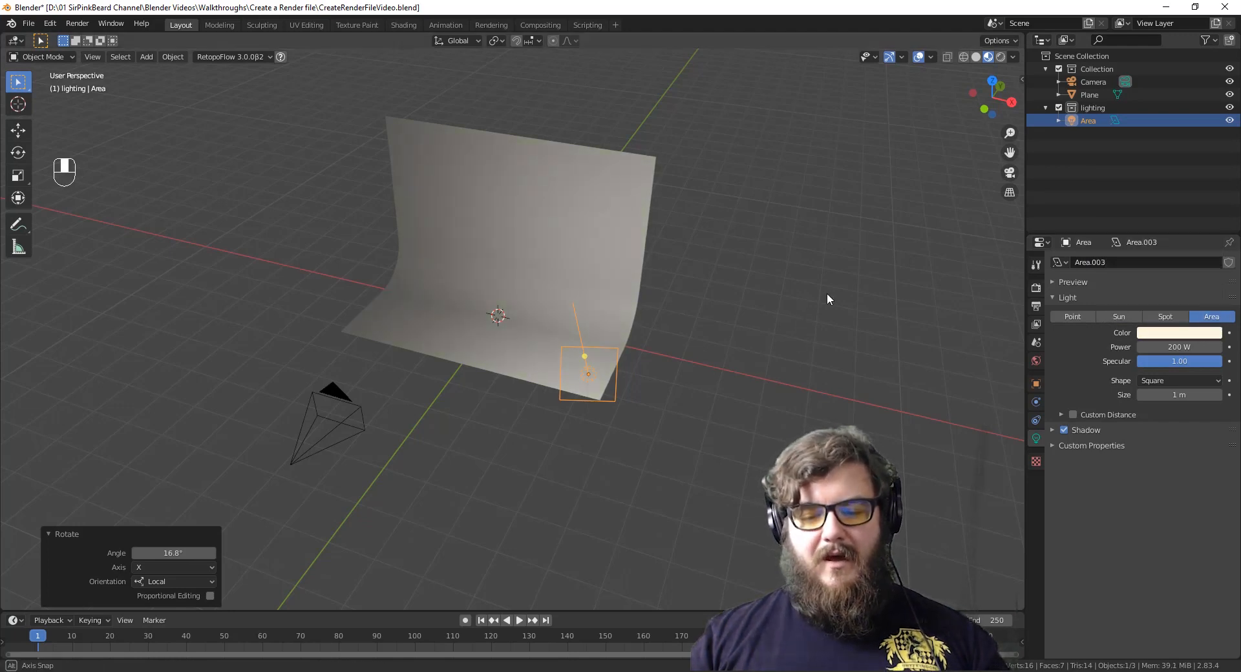
{"action": "mouse_move", "coordinate": [827, 293]}
{"action": "middle_mouse_down"}
{"action": "mouse_move", "coordinate": [831, 280]}
{"action": "mouse_move", "coordinate": [753, 294]}
{"action": "mouse_move", "coordinate": [817, 307]}
{"action": "middle_mouse_up"}
{"action": "left_click", "coordinate": [1177, 333]}
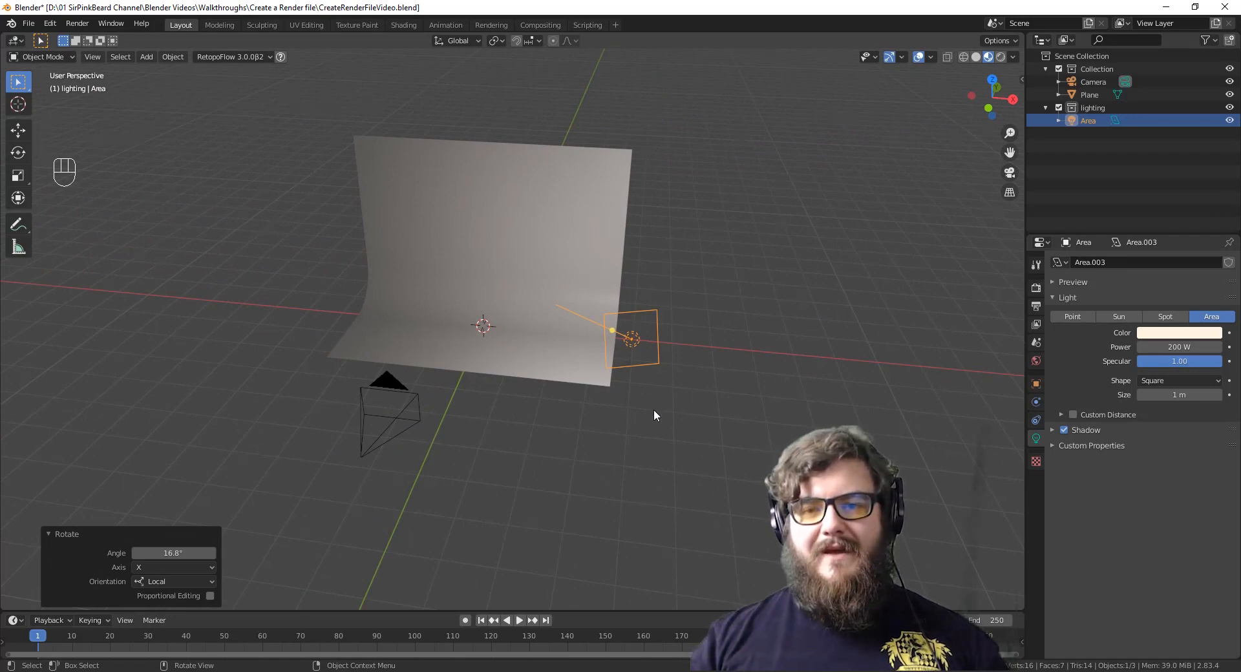
Duplicate the warm area light and move the copy about -8.58 m along X to the backdrop's opposite side.
{"action": "left_click", "coordinate": [621, 333]}
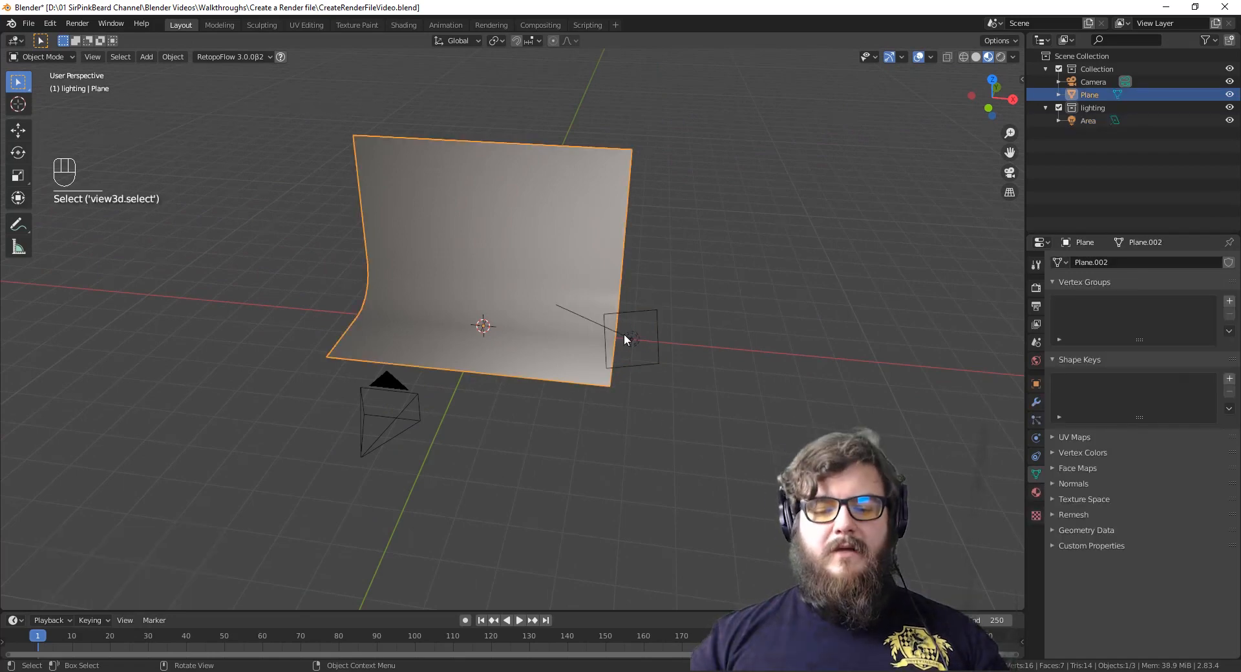
{"action": "left_click", "coordinate": [626, 340]}
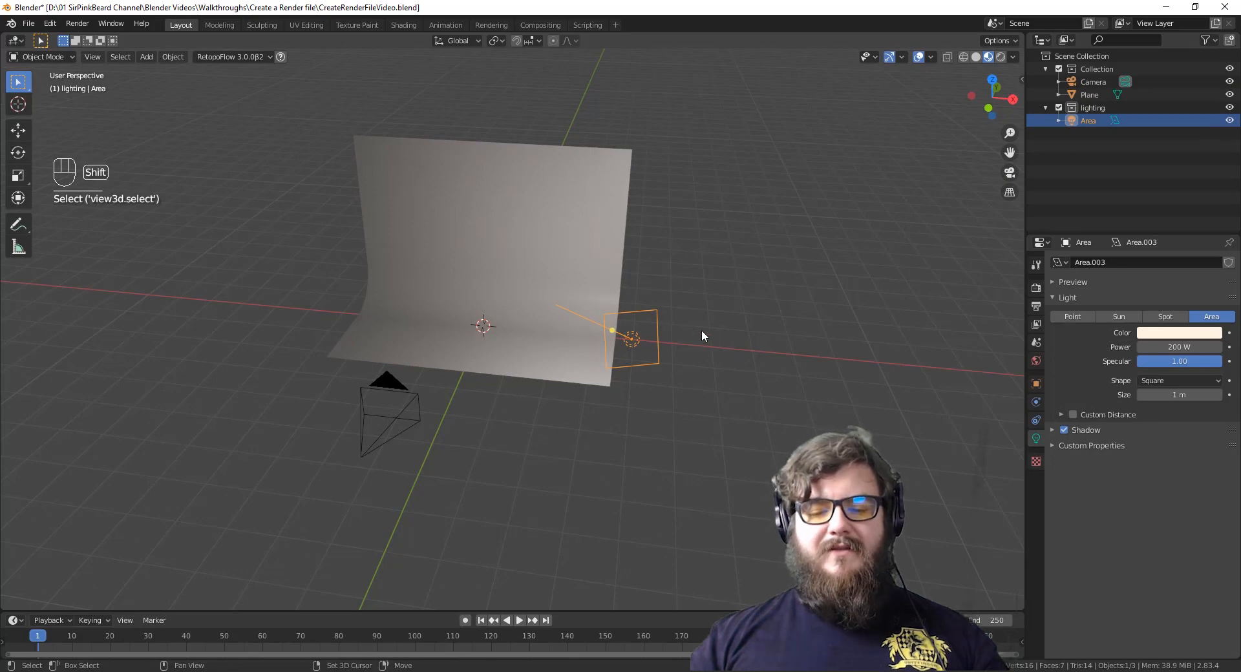
{"action": "key", "text": "shift+d"}
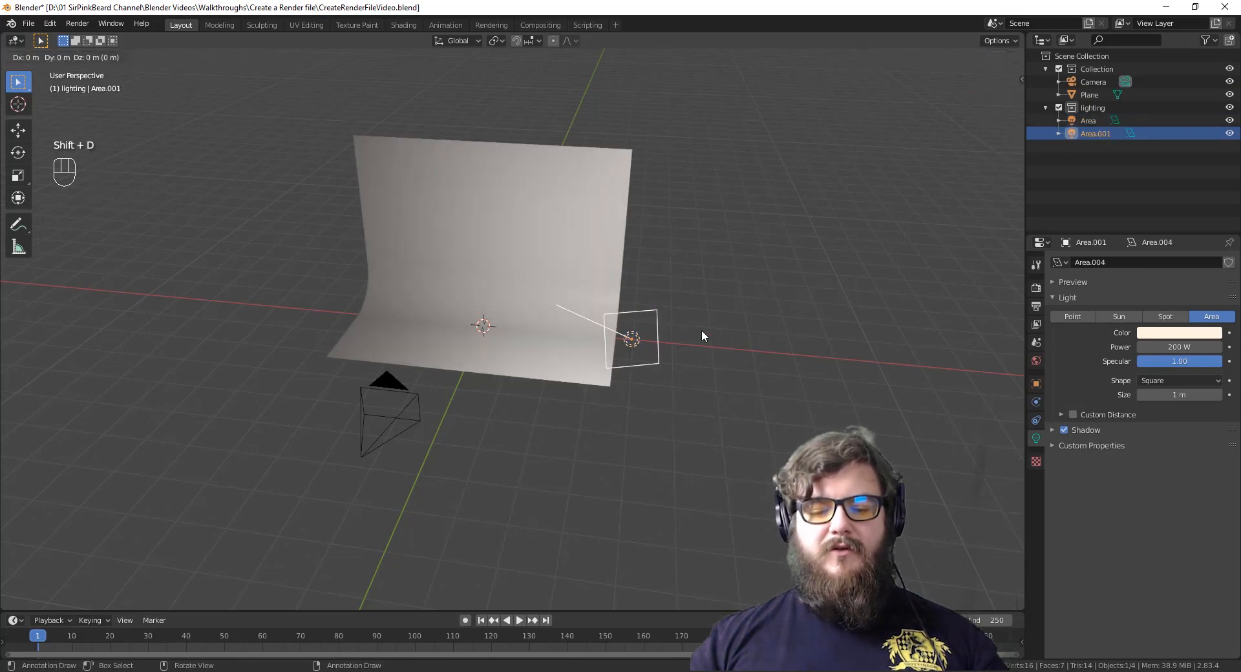
{"action": "key", "text": "x"}
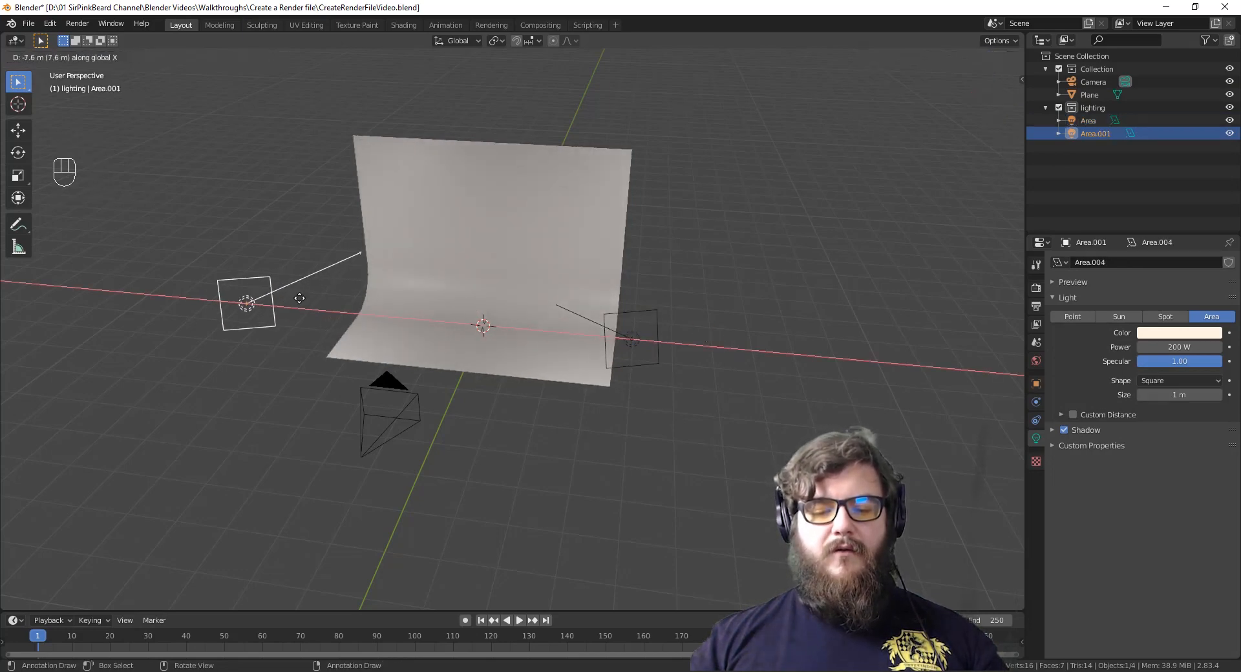
{"action": "left_click", "coordinate": [270, 298]}
{"action": "middle_click_drag", "start_coordinate": [271, 298], "coordinate": [455, 409]}
Rotate the duplicated light about -50.4° around global Z so it faces the middle of the backdrop.
{"action": "key", "text": "r"}
{"action": "key", "text": "z"}
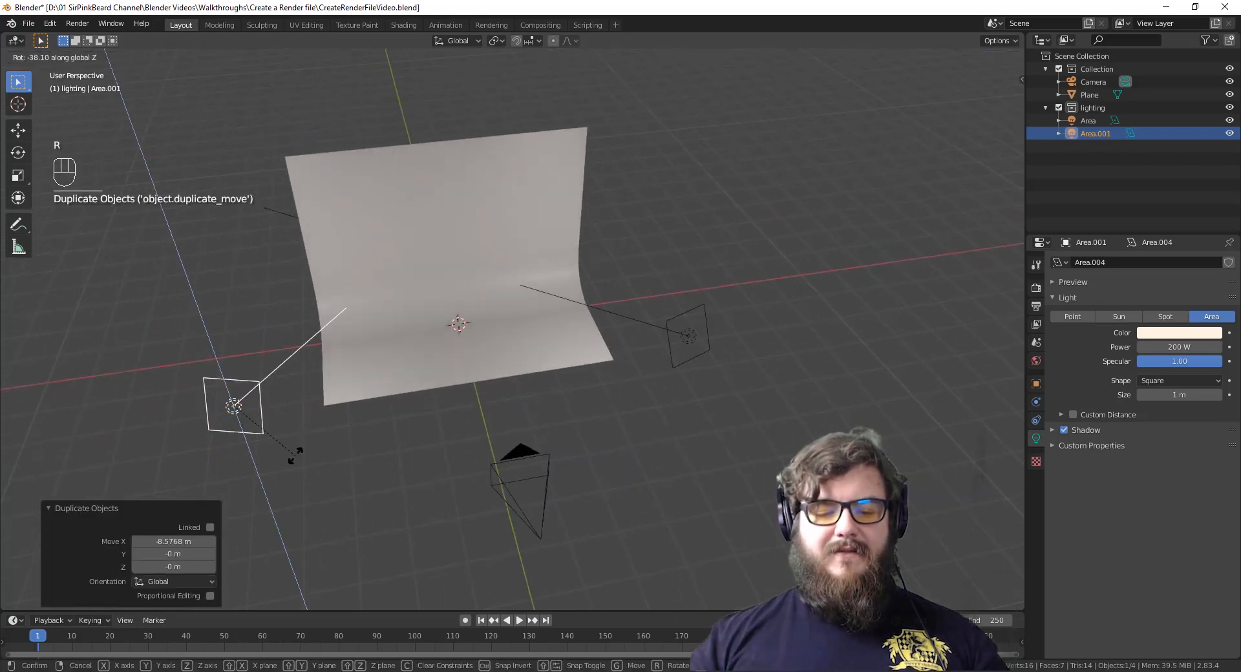
{"action": "left_click", "coordinate": [265, 443]}
{"action": "middle_click_drag", "start_coordinate": [319, 504], "coordinate": [492, 460]}
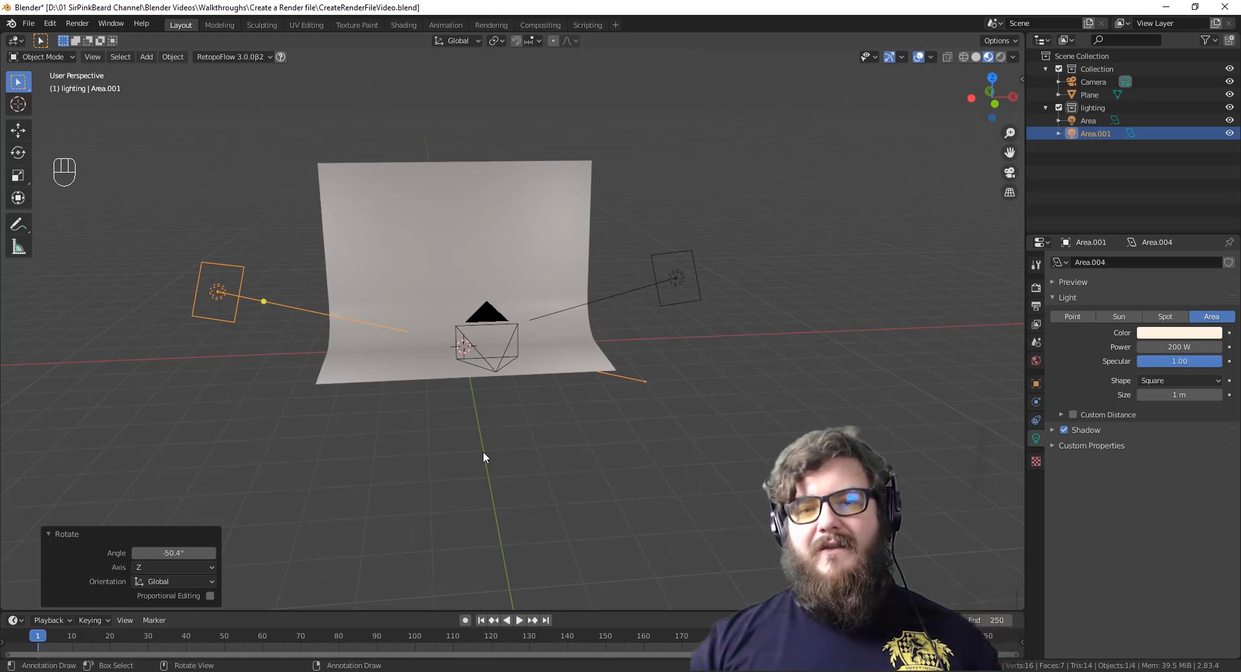
Give the duplicated area light a pale blue color tint and lower its power to 70 W.
{"action": "left_click", "coordinate": [1200, 332]}
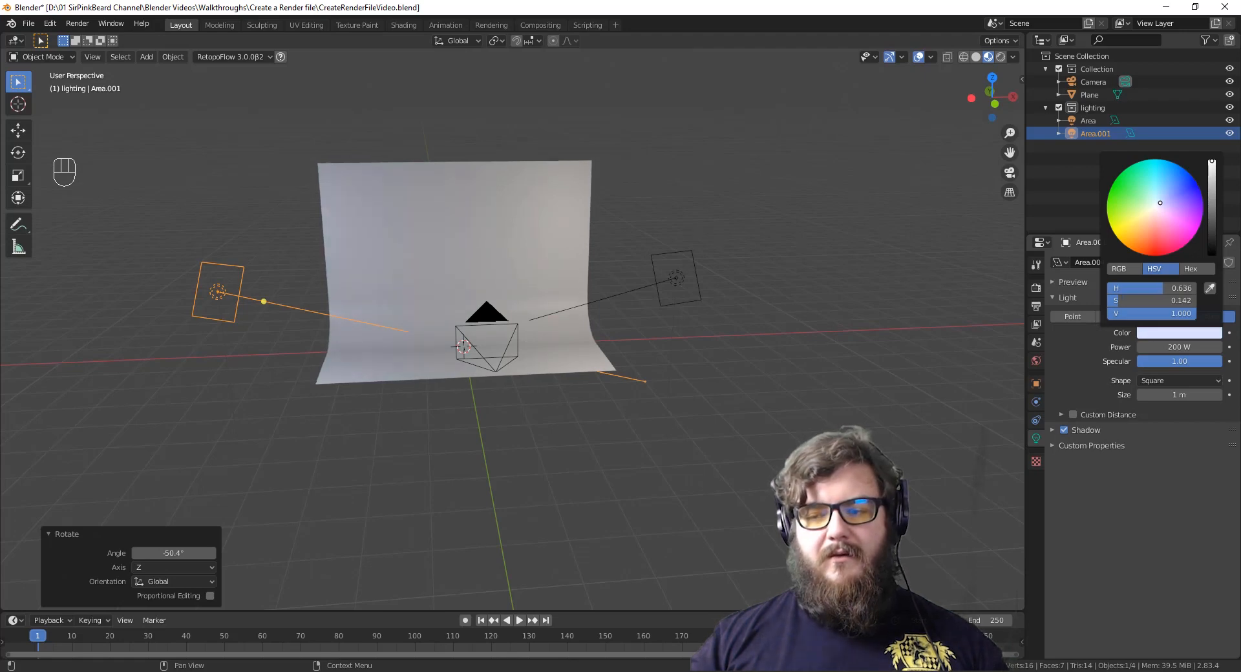
{"action": "middle_click_drag", "start_coordinate": [656, 491], "coordinate": [752, 393]}
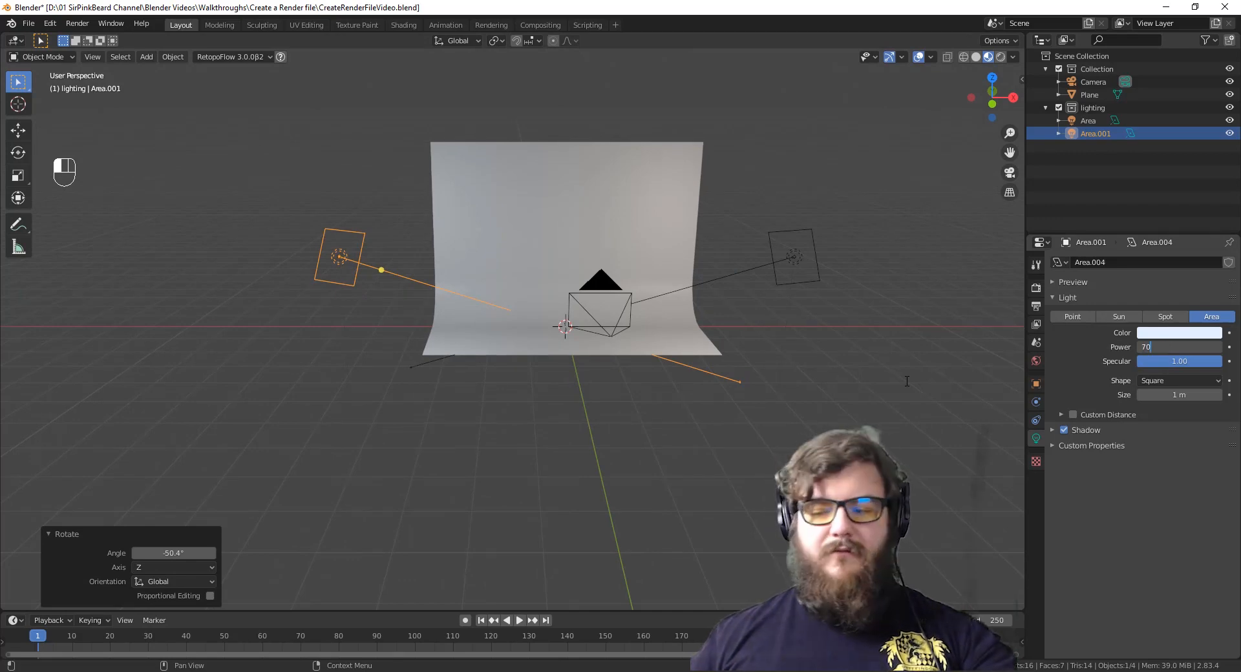
{"action": "key", "text": "Return"}
{"action": "middle_click_drag", "start_coordinate": [482, 456], "coordinate": [419, 416]}
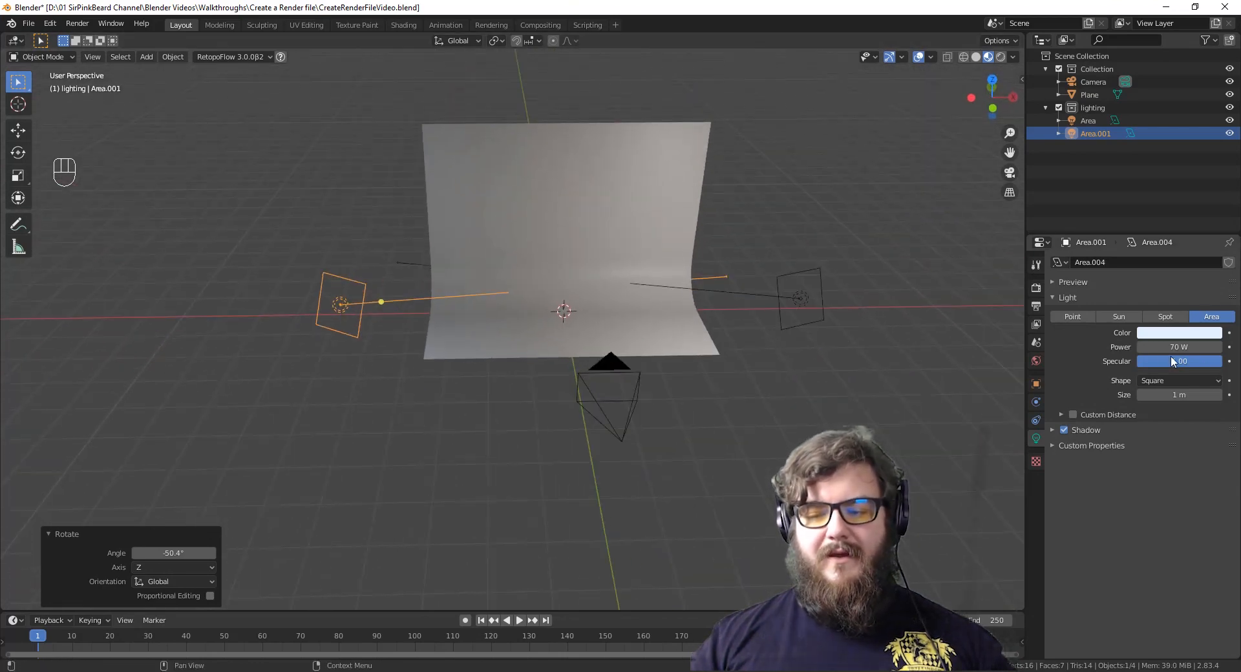
Set the blue-tinted light's power to 0 W for comparison and bring it back up to 50 W.
{"action": "left_click", "coordinate": [1191, 346]}
{"action": "type", "text": "0"}
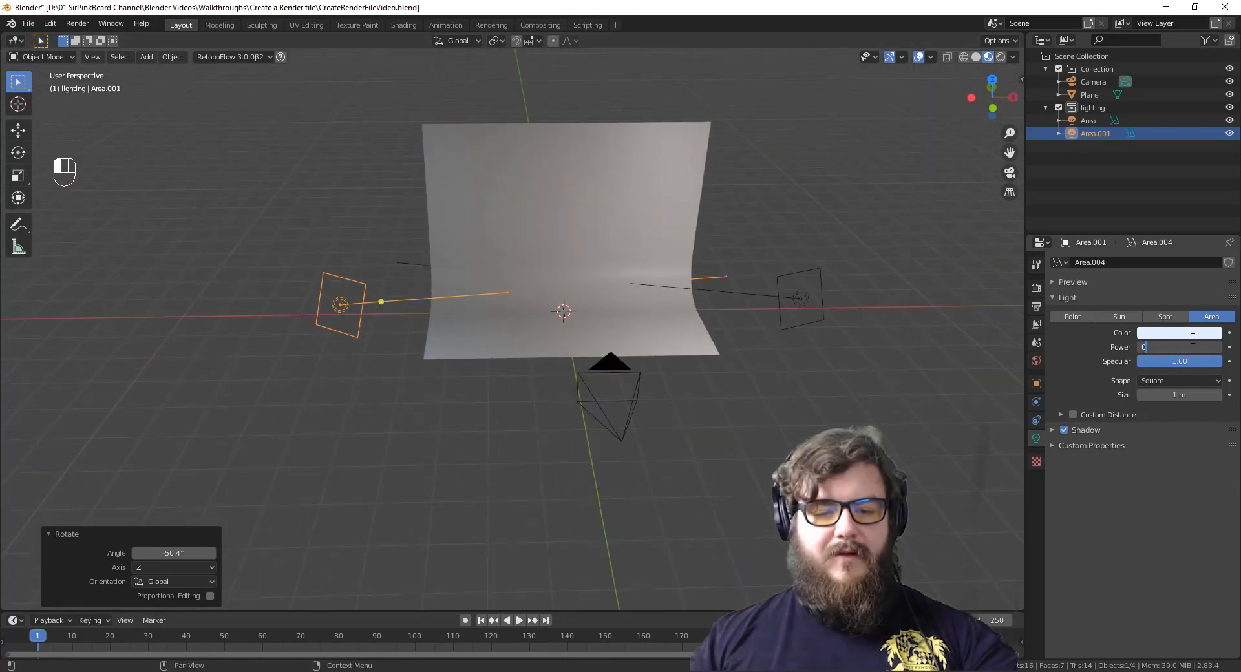
{"action": "key", "text": "Return"}
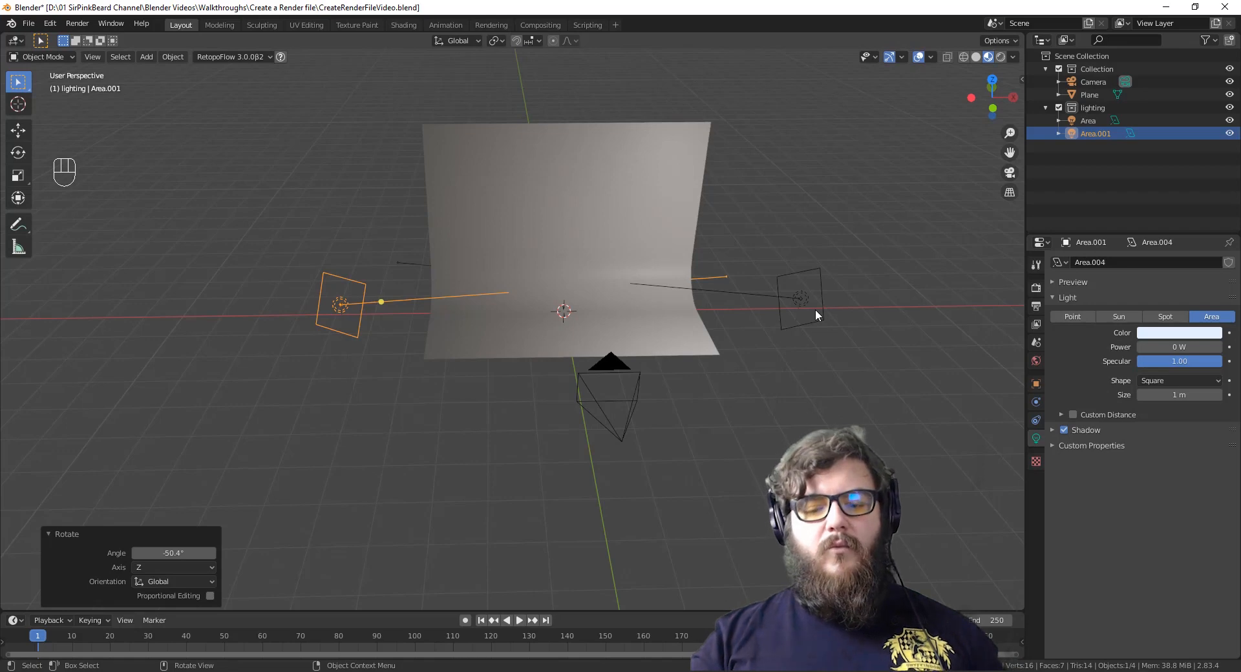
{"action": "left_click", "coordinate": [1176, 346]}
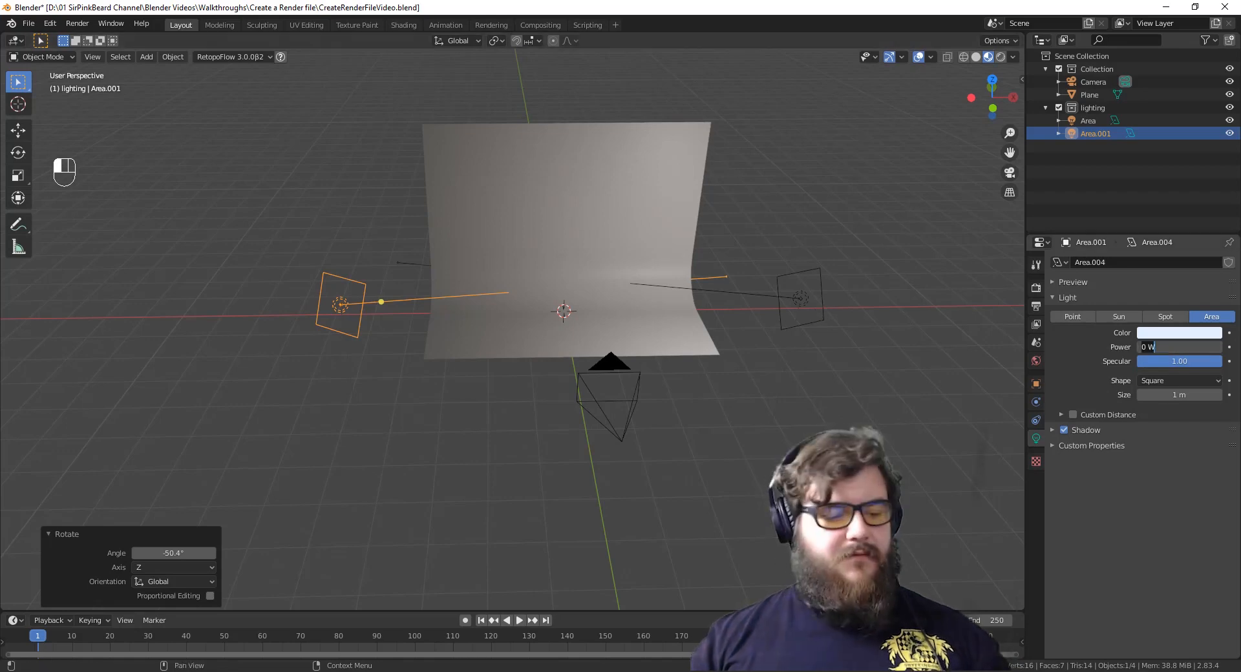
{"action": "type", "text": "50"}
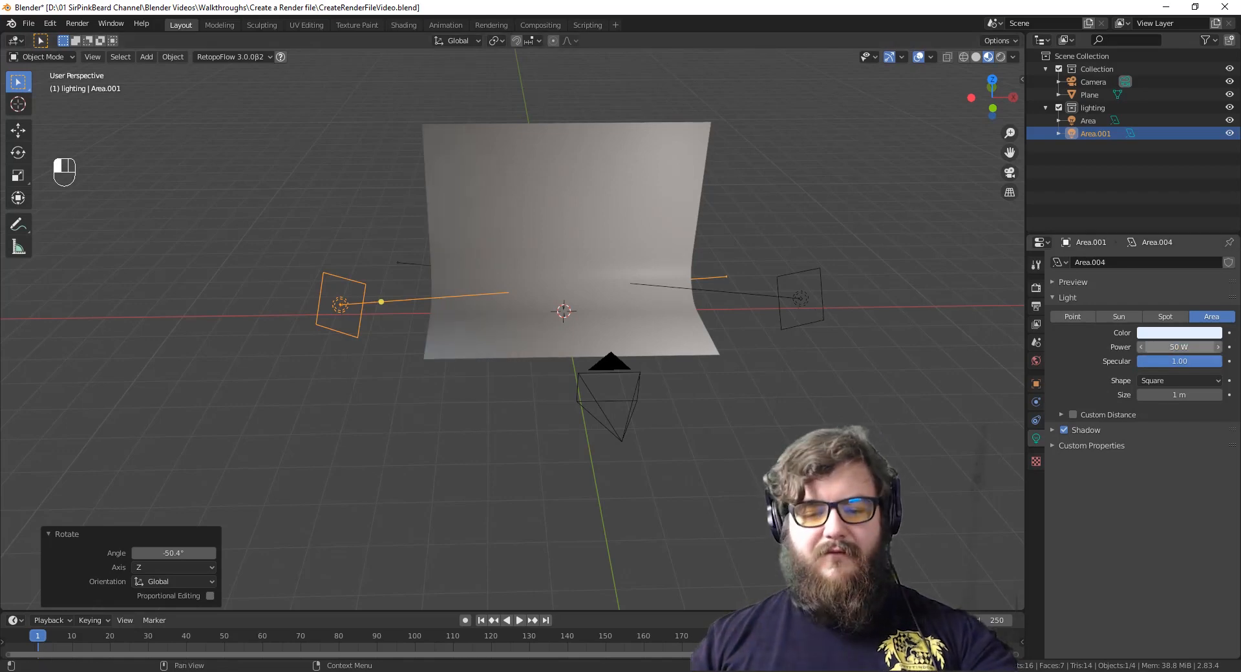
{"action": "key", "text": "Return"}
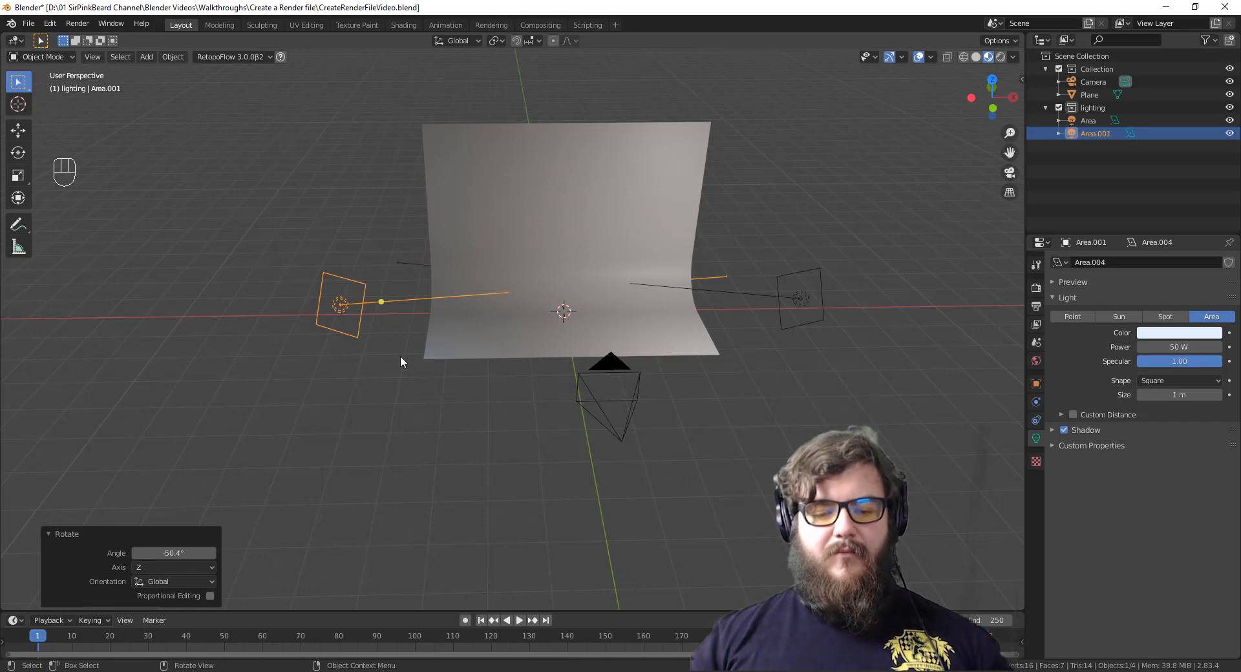
Move the blue-tinted light about 0.69 m along X closer to the backdrop.
{"action": "key", "text": "g"}
{"action": "key", "text": "x"}
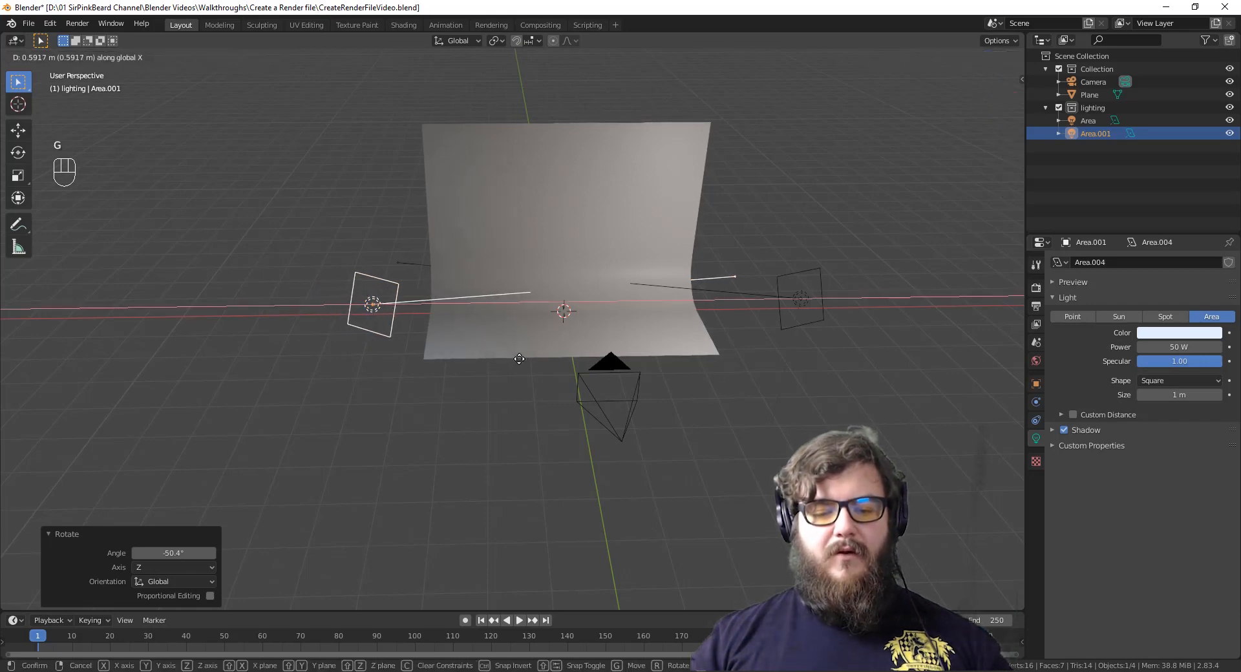
{"action": "left_click", "coordinate": [521, 358]}
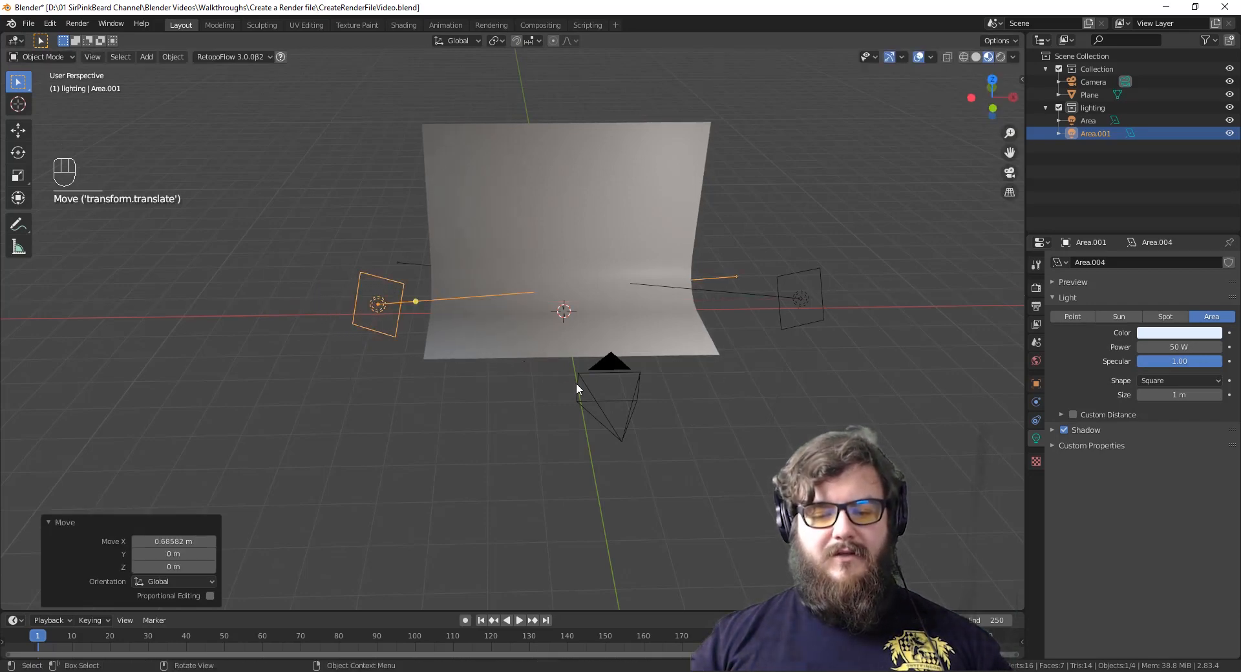
{"action": "middle_click_drag", "start_coordinate": [576, 383], "coordinate": [626, 363]}
Raise the blue-tinted light slightly along Z and move it about 0.8 m along Y toward the backdrop.
{"action": "key", "text": "g"}
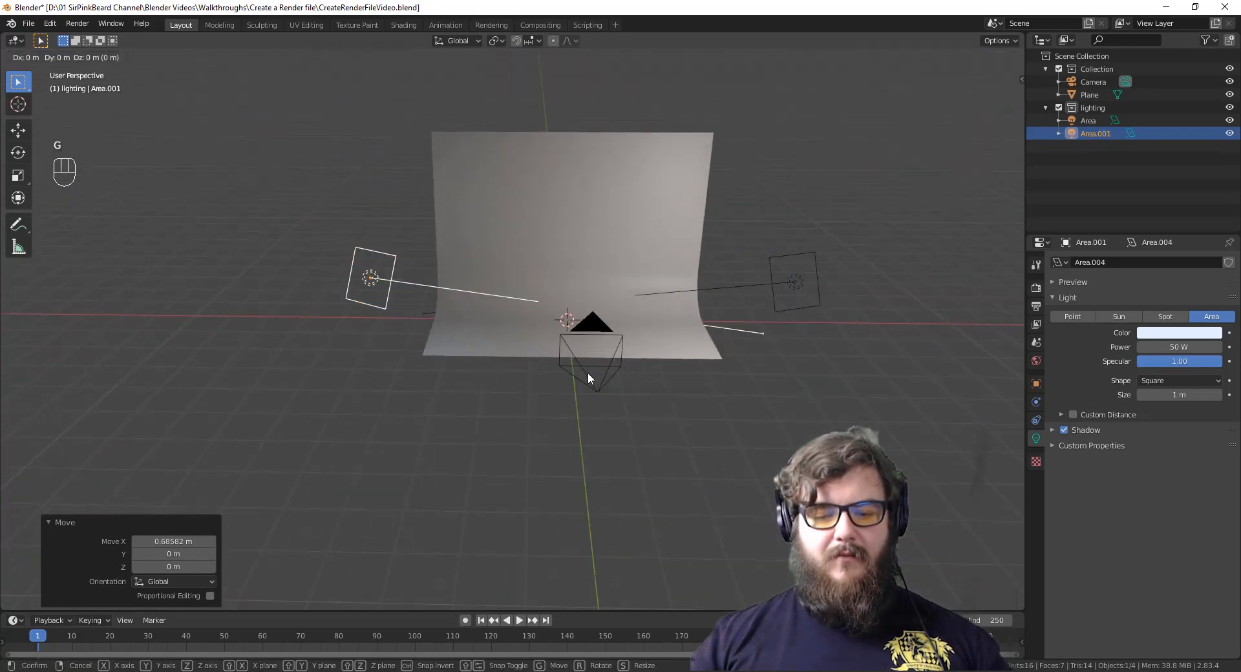
{"action": "key", "text": "z"}
{"action": "left_click", "coordinate": [596, 360]}
{"action": "mouse_move", "coordinate": [579, 407]}
{"action": "middle_mouse_down"}
{"action": "mouse_move", "coordinate": [694, 462]}
{"action": "mouse_move", "coordinate": [654, 407]}
{"action": "mouse_move", "coordinate": [548, 394]}
{"action": "mouse_move", "coordinate": [559, 394]}
{"action": "middle_mouse_up"}
{"action": "key", "text": "g"}
{"action": "key", "text": "y"}
{"action": "left_click", "coordinate": [659, 429]}
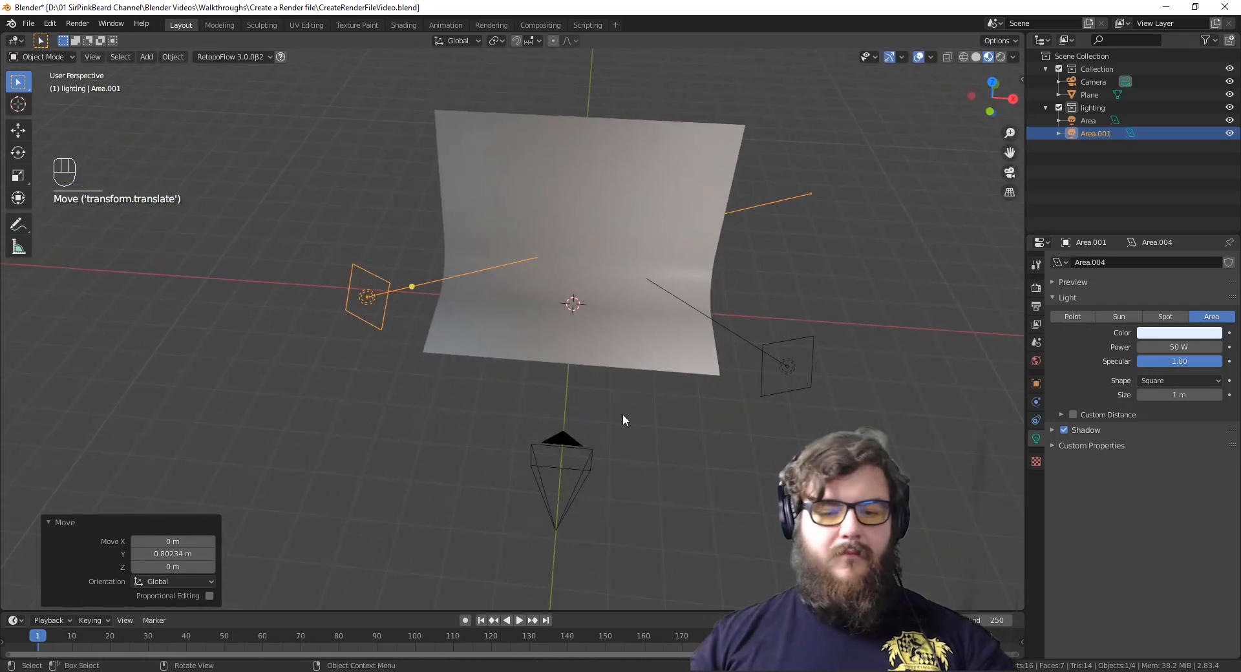
{"action": "middle_click_drag", "start_coordinate": [665, 408], "coordinate": [695, 412]}
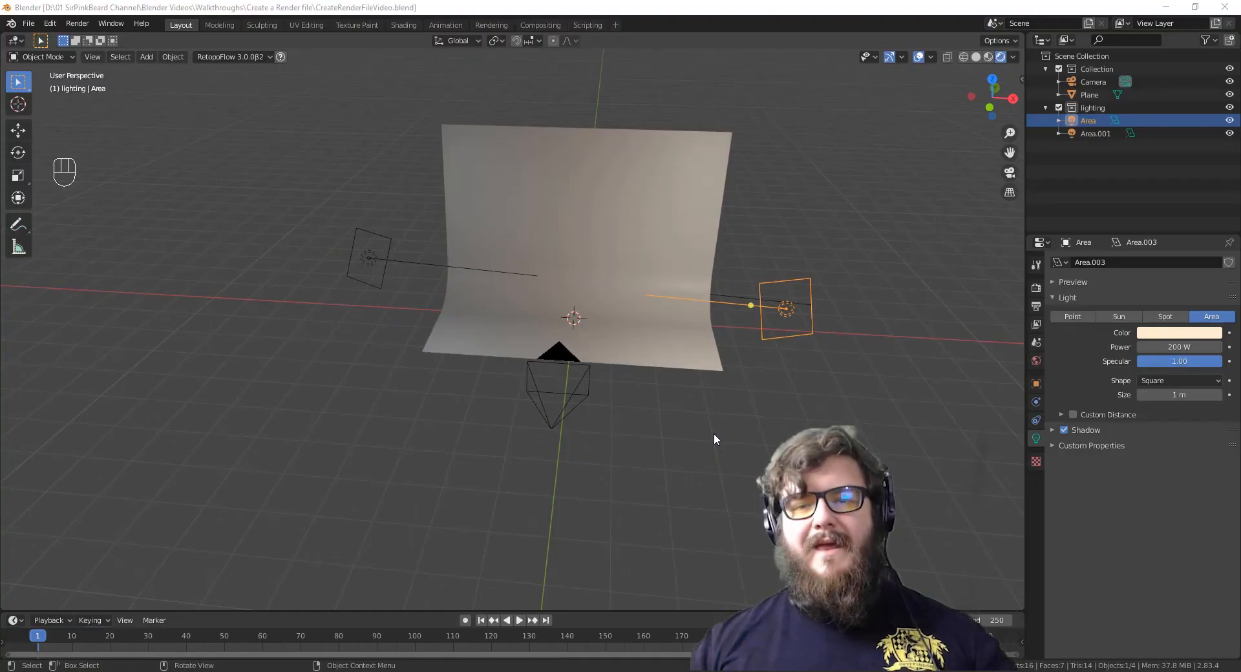
Add a third area light at the scene center and raise it about 4.94 m along Z.
{"action": "middle_click_drag", "start_coordinate": [734, 416], "coordinate": [667, 460]}
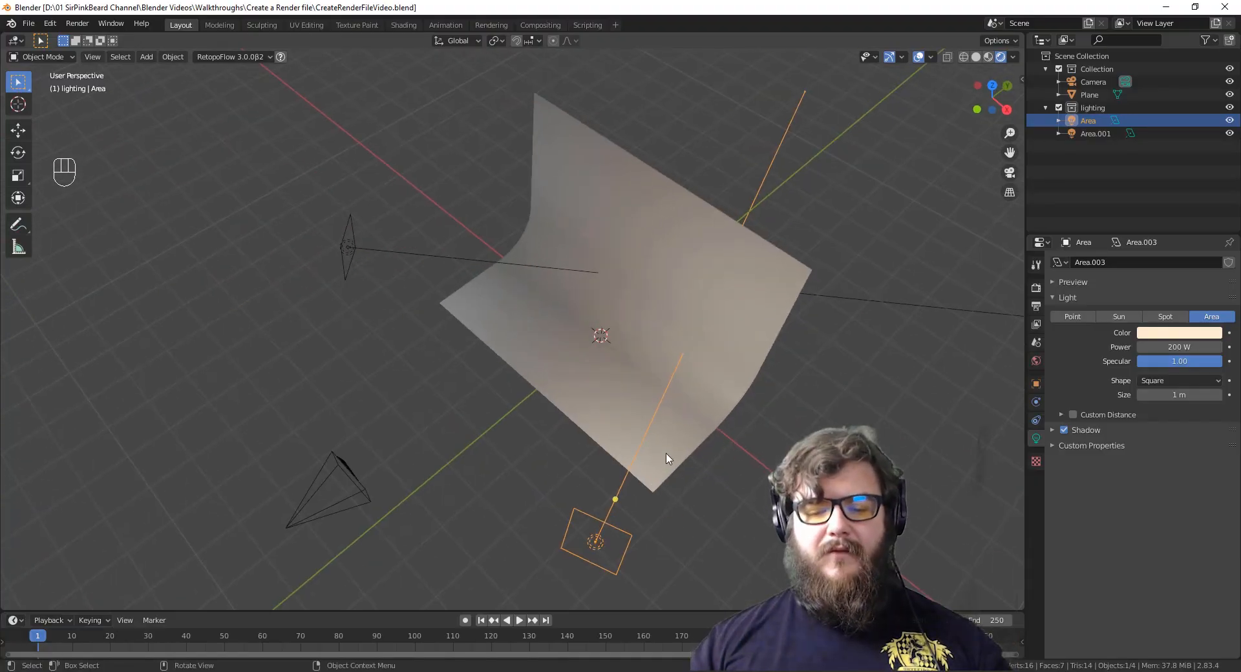
{"action": "key", "text": "shift+a"}
{"action": "mouse_move", "coordinate": [669, 453]}
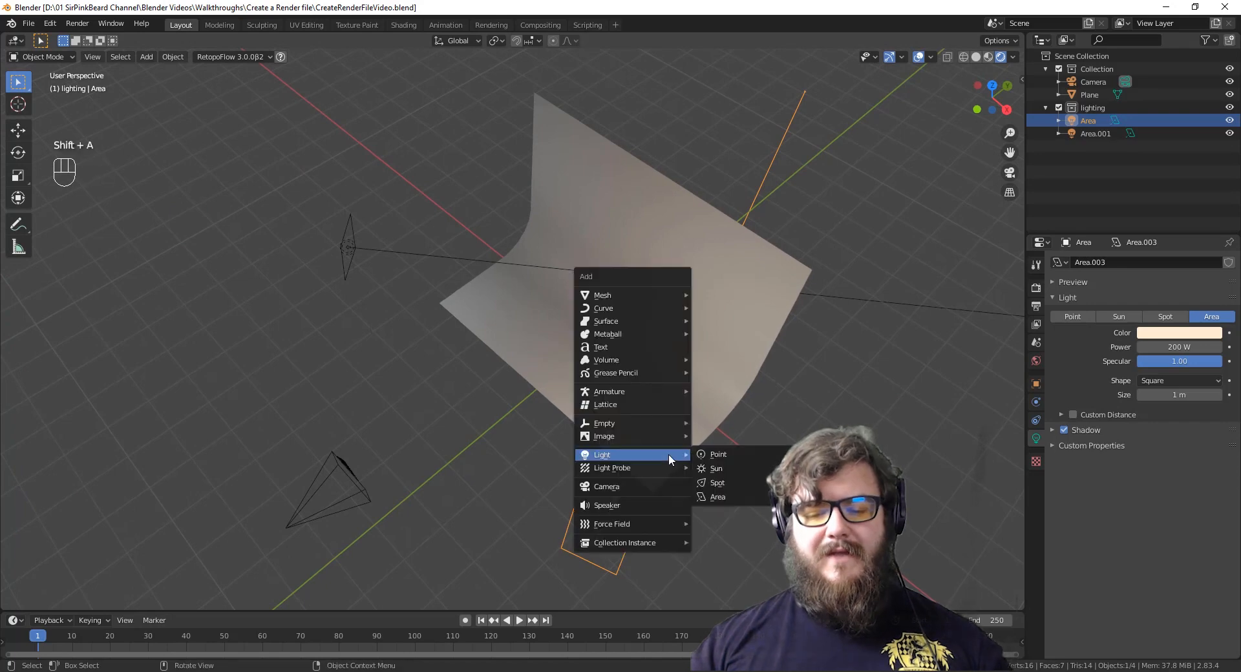
{"action": "left_click", "coordinate": [734, 496]}
{"action": "middle_click_drag", "start_coordinate": [735, 499], "coordinate": [750, 478]}
{"action": "key", "text": "g"}
{"action": "key", "text": "z"}
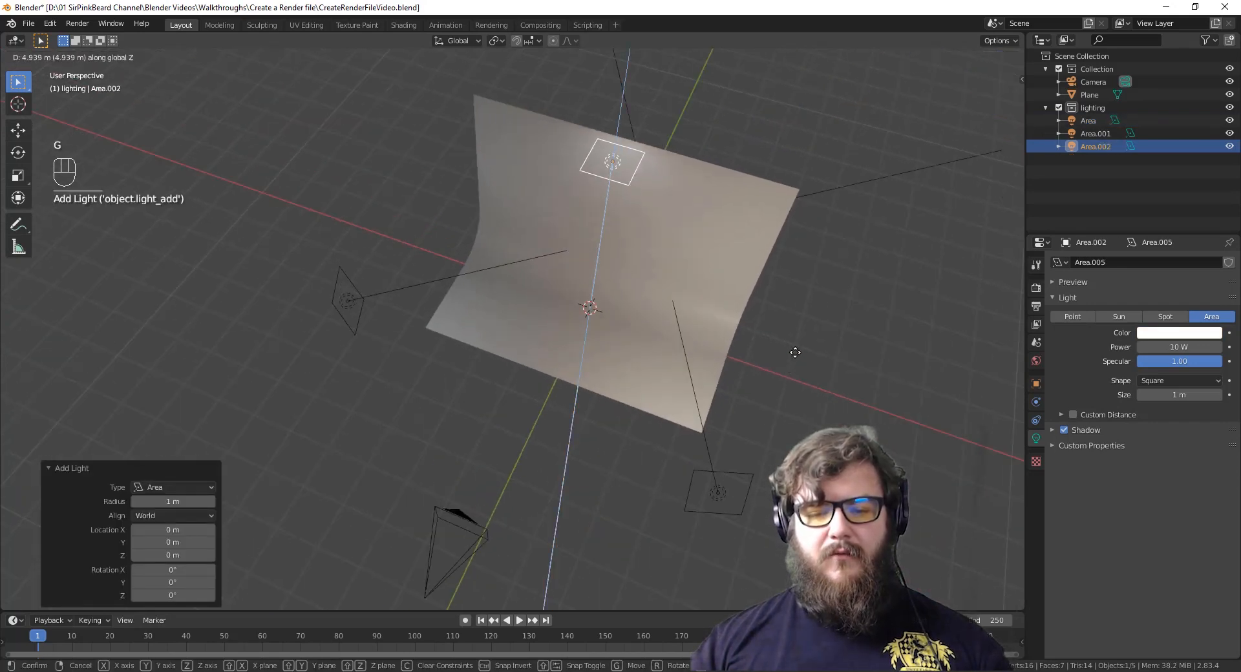
{"action": "left_click", "coordinate": [796, 352]}
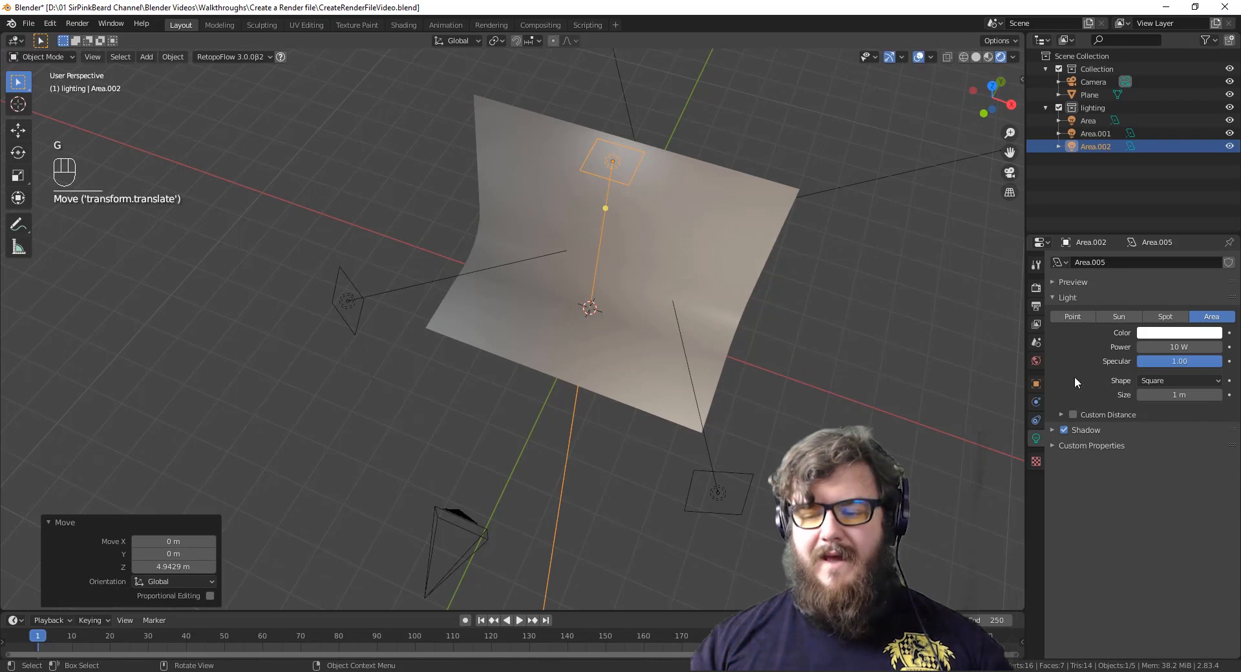
Change the overhead light's shape to Rectangle and stretch it into a strip about 6.57 m by 0.22 m.
{"action": "left_click", "coordinate": [1162, 382]}
{"action": "left_click", "coordinate": [1166, 399]}
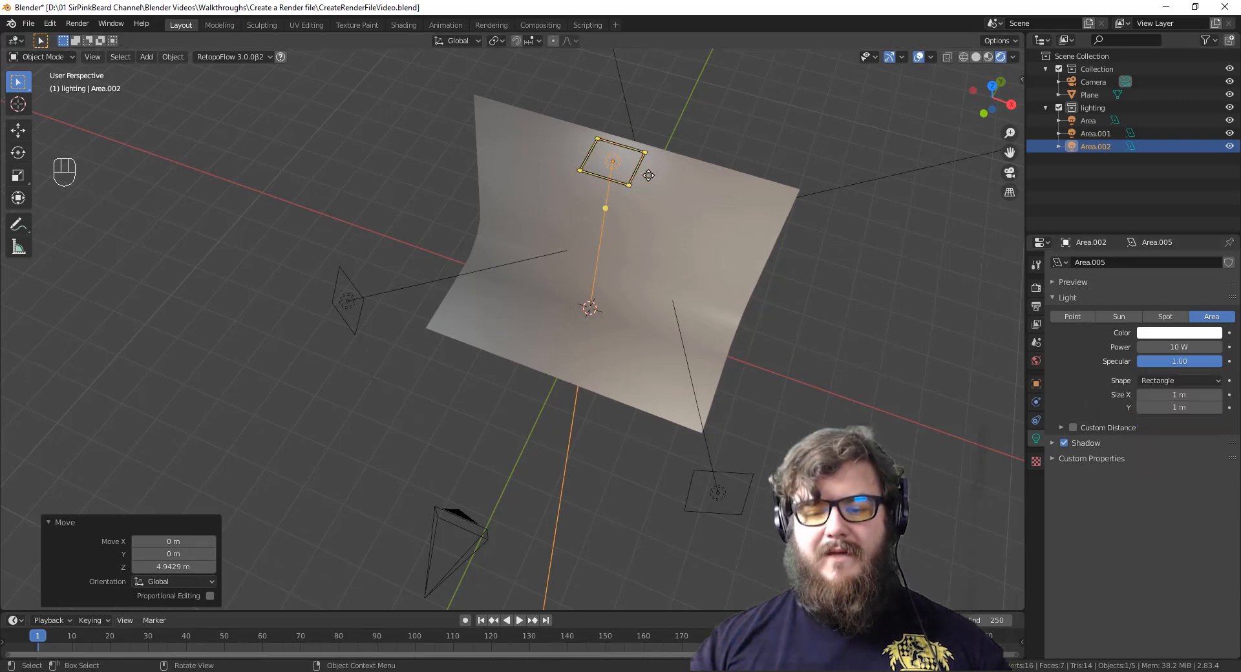
{"action": "left_click_drag", "start_coordinate": [640, 167], "coordinate": [871, 307]}
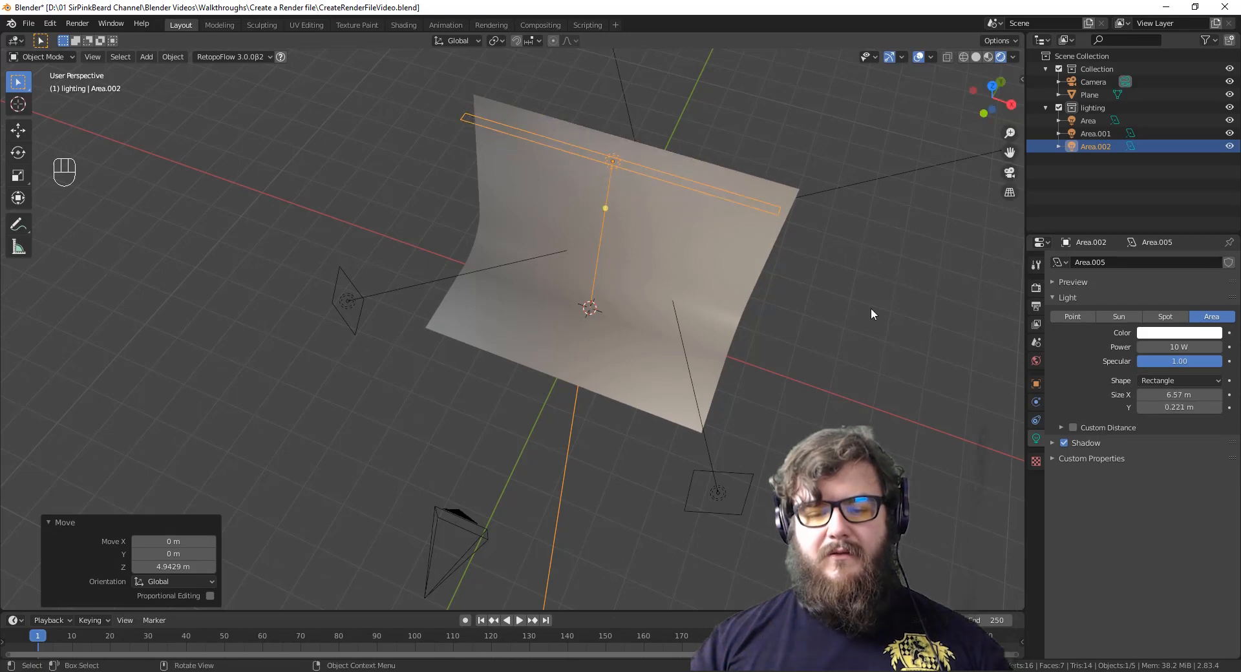
Move the overhead strip light about 0.83 m along Y toward the backdrop and lower it about 0.34 m along Z.
{"action": "middle_click_drag", "start_coordinate": [870, 307], "coordinate": [659, 310]}
{"action": "key", "text": "g"}
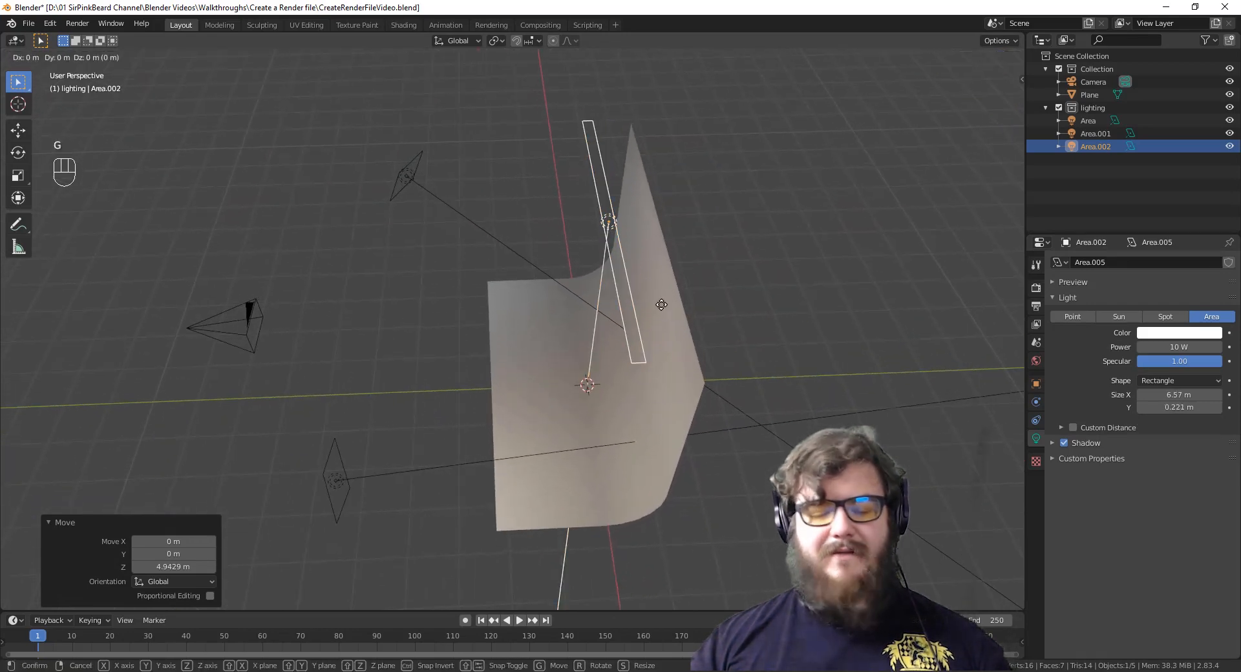
{"action": "key", "text": "y"}
{"action": "left_click", "coordinate": [704, 310]}
{"action": "key", "text": "g"}
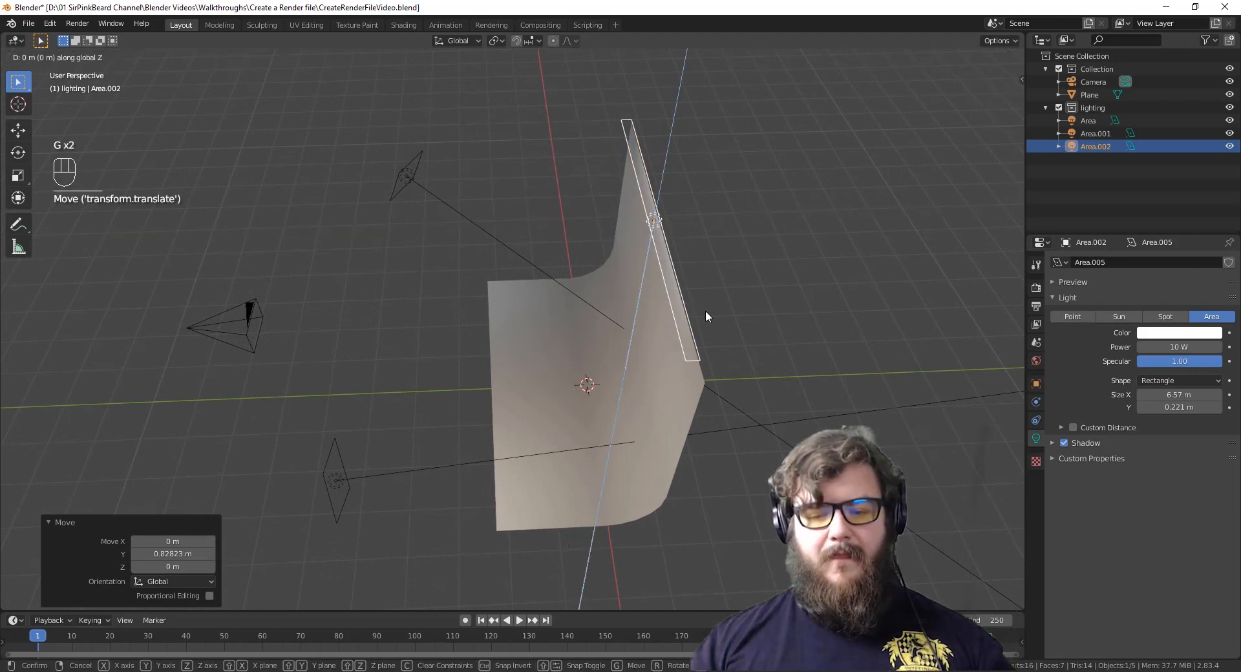
{"action": "middle_click_drag", "start_coordinate": [704, 310], "coordinate": [796, 313]}
{"action": "left_click", "coordinate": [704, 325]}
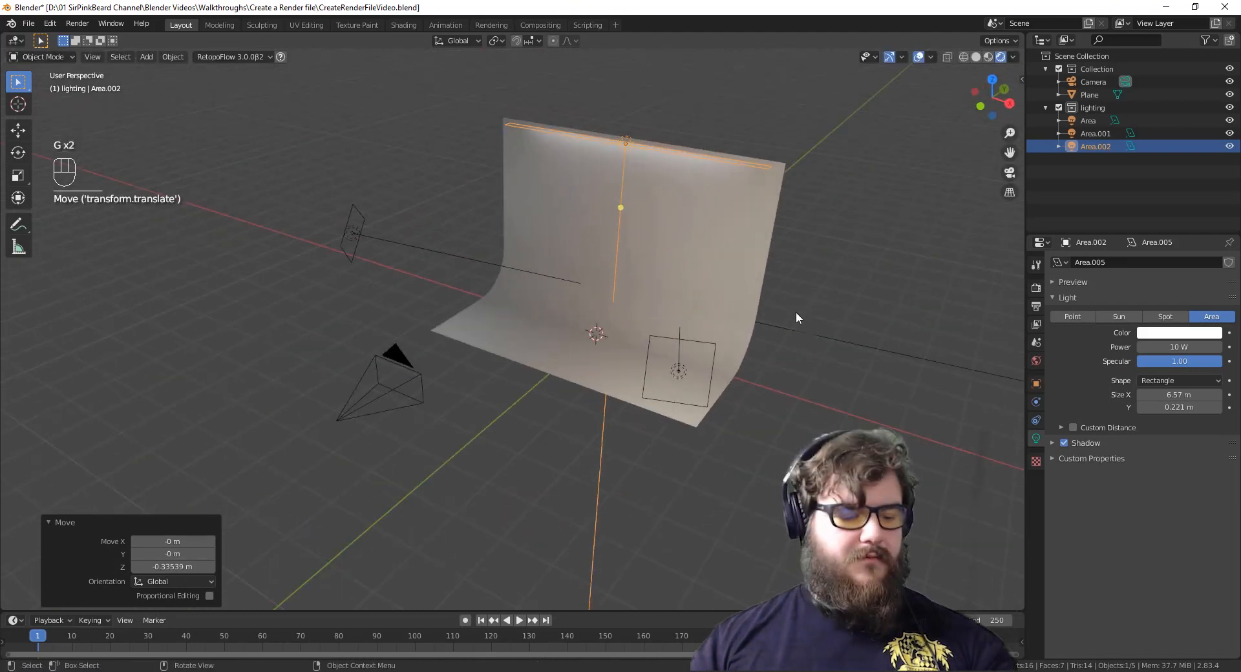
Check the camera view, raise the strip light about 0.12 m along Z, and set its power to 40 W.
{"action": "key", "text": "KP_0"}
{"action": "key", "text": "g"}
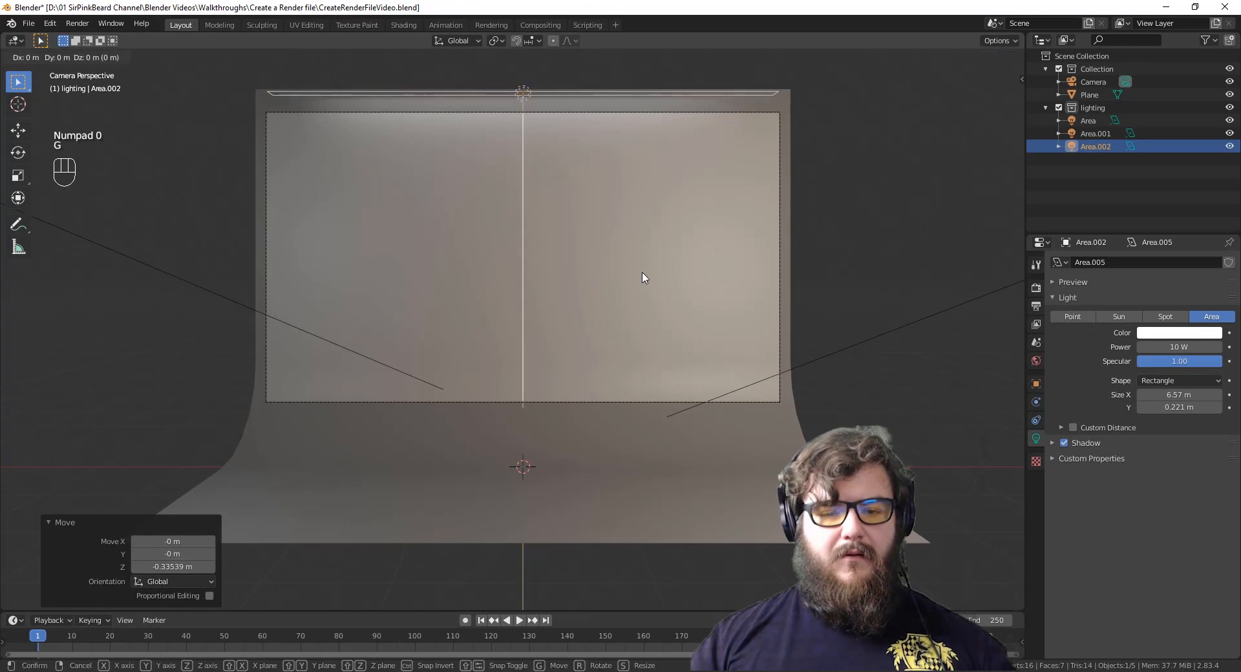
{"action": "middle_click_drag", "start_coordinate": [642, 274], "coordinate": [645, 263]}
{"action": "left_click", "coordinate": [646, 262]}
{"action": "left_click", "coordinate": [1176, 349]}
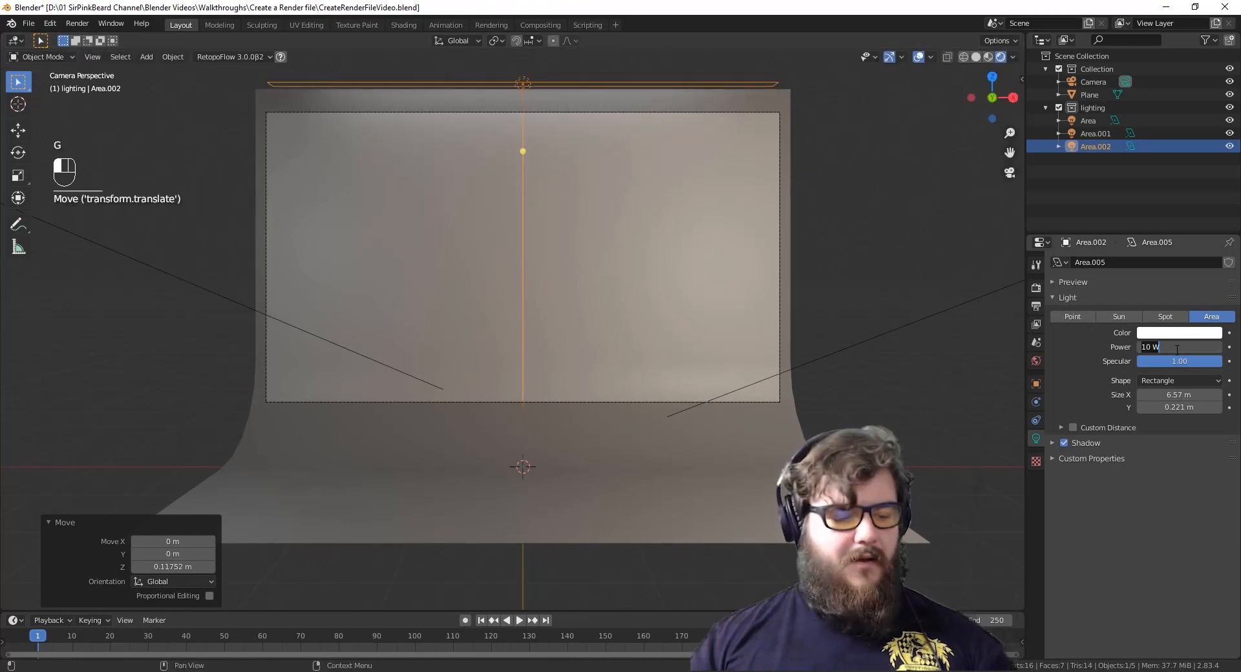
{"action": "type", "text": "40"}
{"action": "key", "text": "Return"}
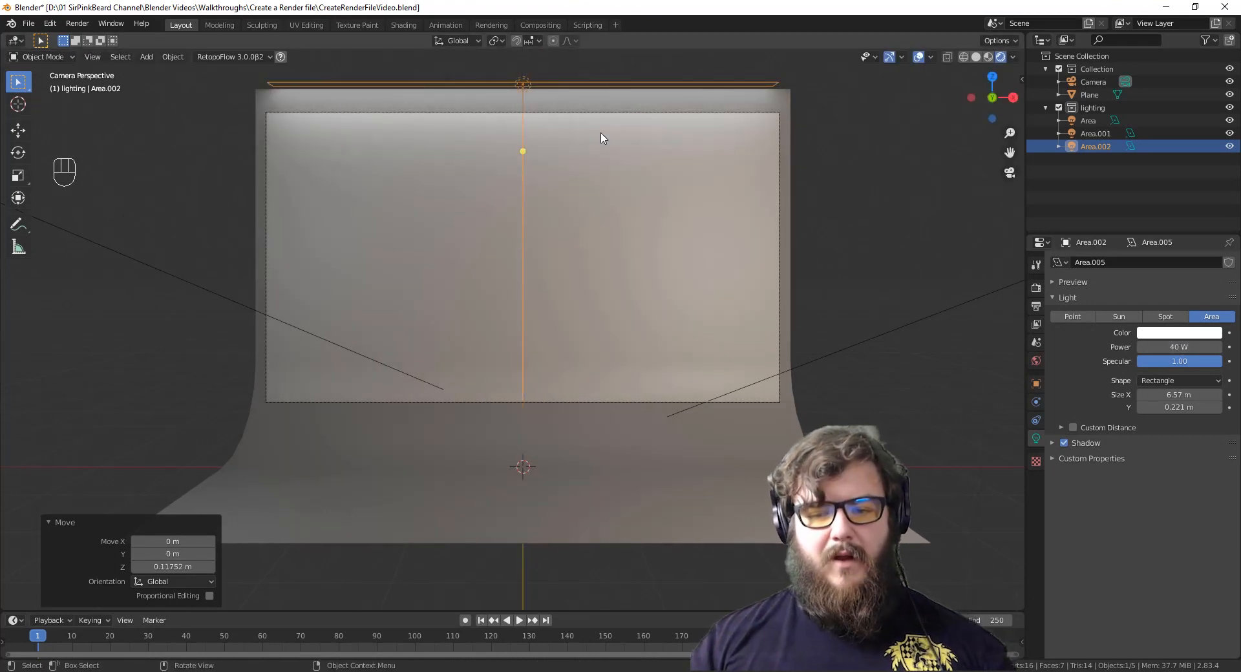
Raise the strip light about 0.28 m along Z and move it about 0.5 m along Y toward the camera, checking the camera view.
{"action": "middle_click_drag", "start_coordinate": [671, 139], "coordinate": [589, 196]}
{"action": "scroll", "coordinate": [590, 196], "scroll_direction": "down", "scroll_amount": 3}
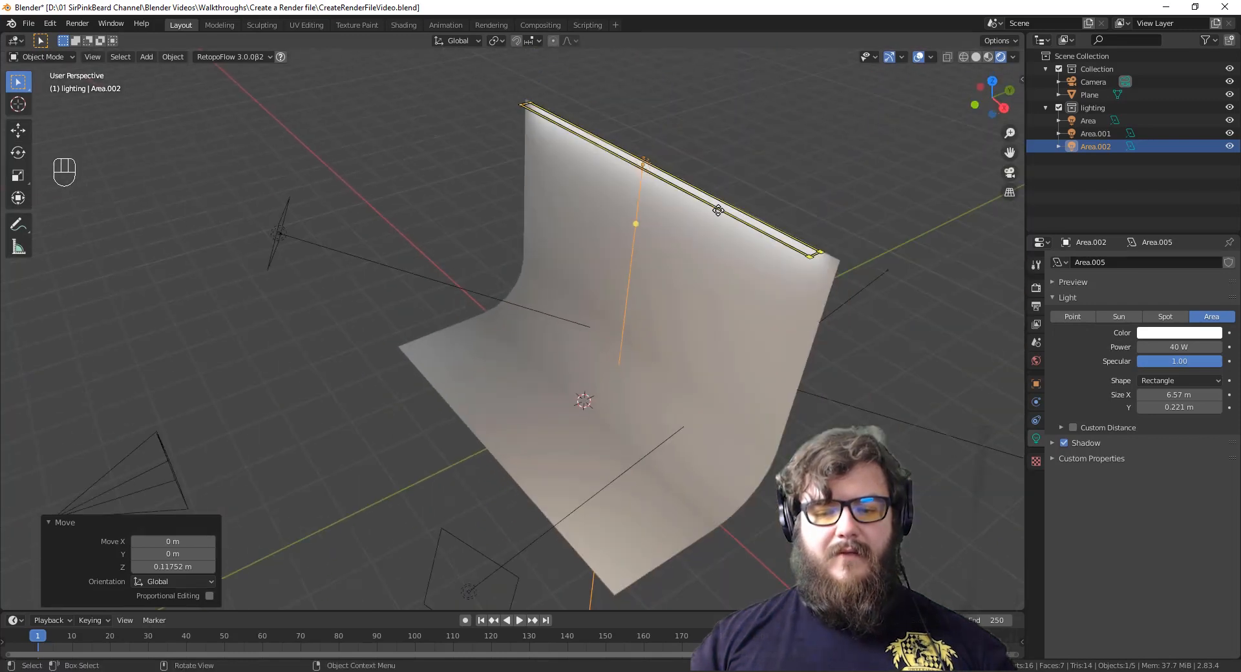
{"action": "key", "text": "g"}
{"action": "middle_click_drag", "start_coordinate": [721, 232], "coordinate": [766, 213]}
{"action": "left_click", "coordinate": [721, 216]}
{"action": "key", "text": "g"}
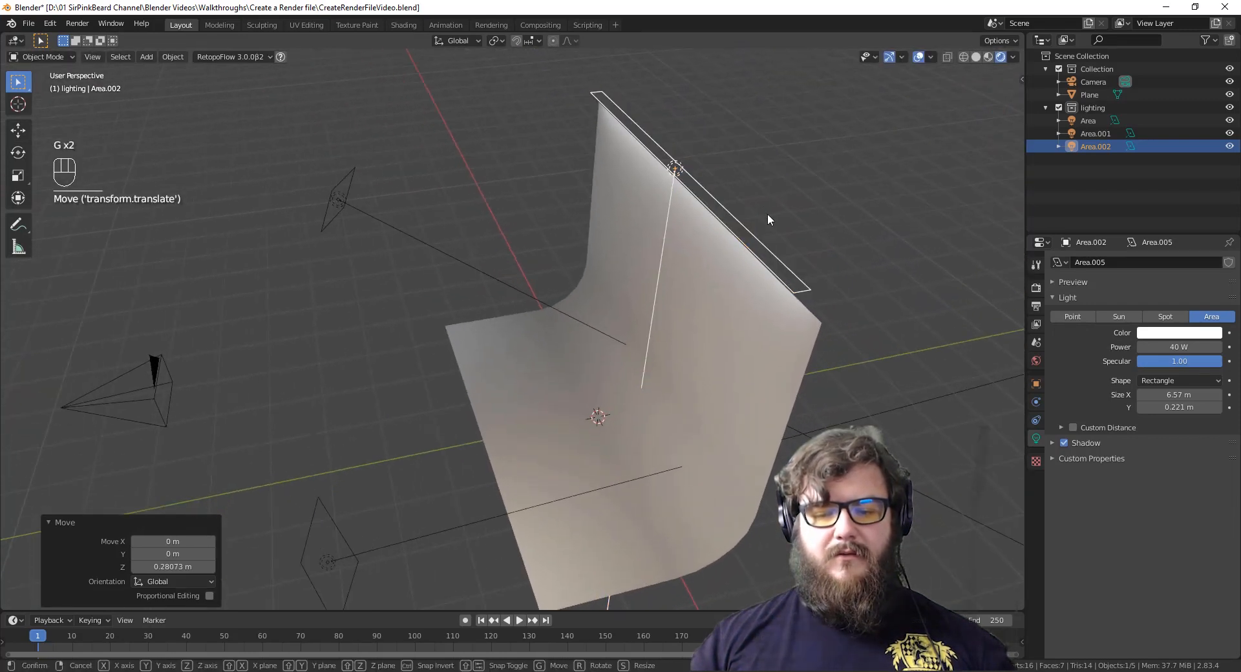
{"action": "middle_click", "coordinate": [752, 216]}
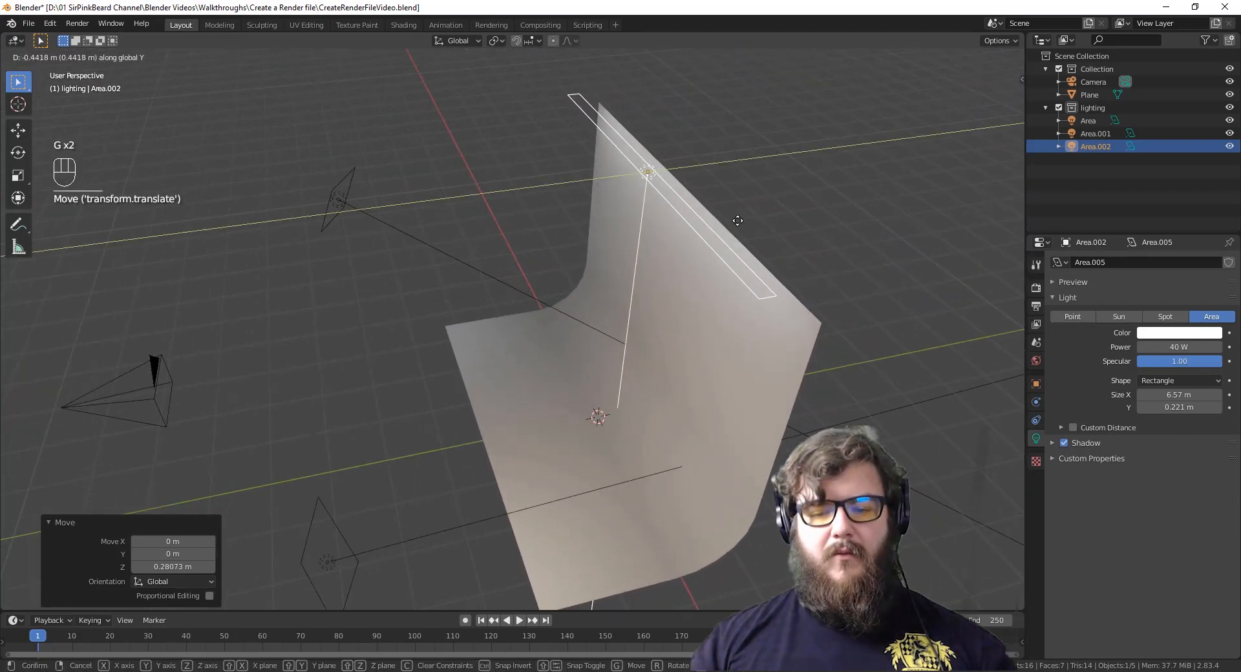
{"action": "left_click", "coordinate": [737, 227]}
{"action": "key", "text": "KP_0"}
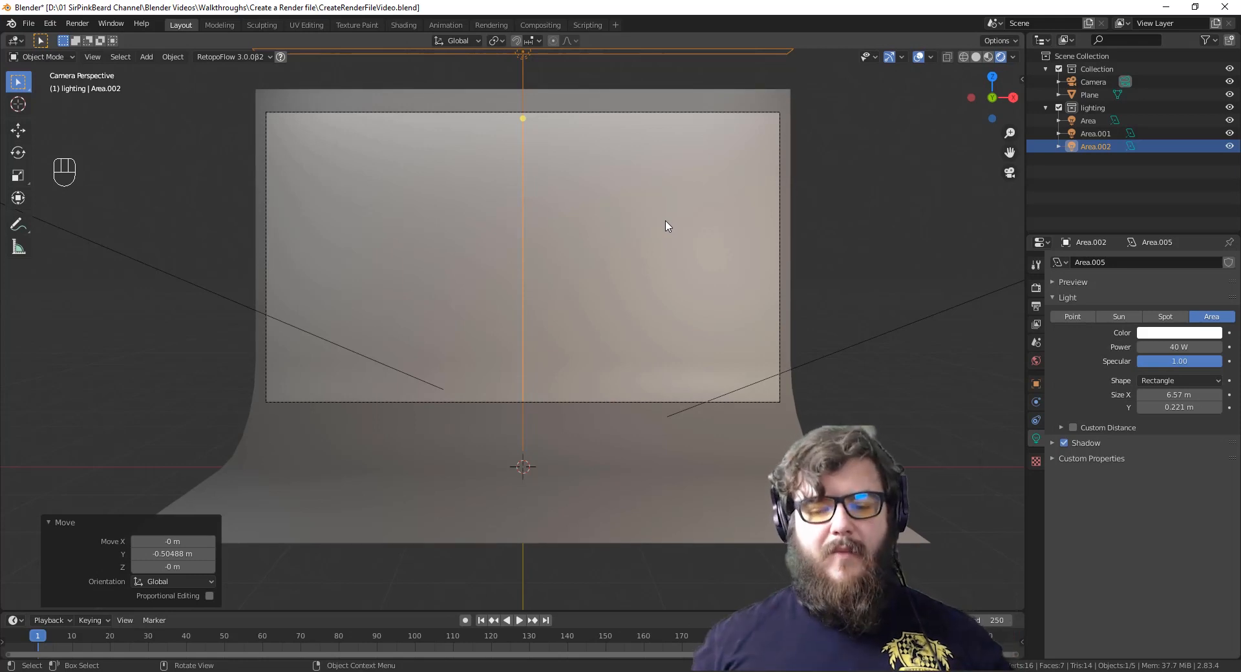
Create a new material named backdrop_red on the backdrop plane and make its base color red.
{"action": "middle_click_drag", "start_coordinate": [667, 224], "coordinate": [711, 349]}
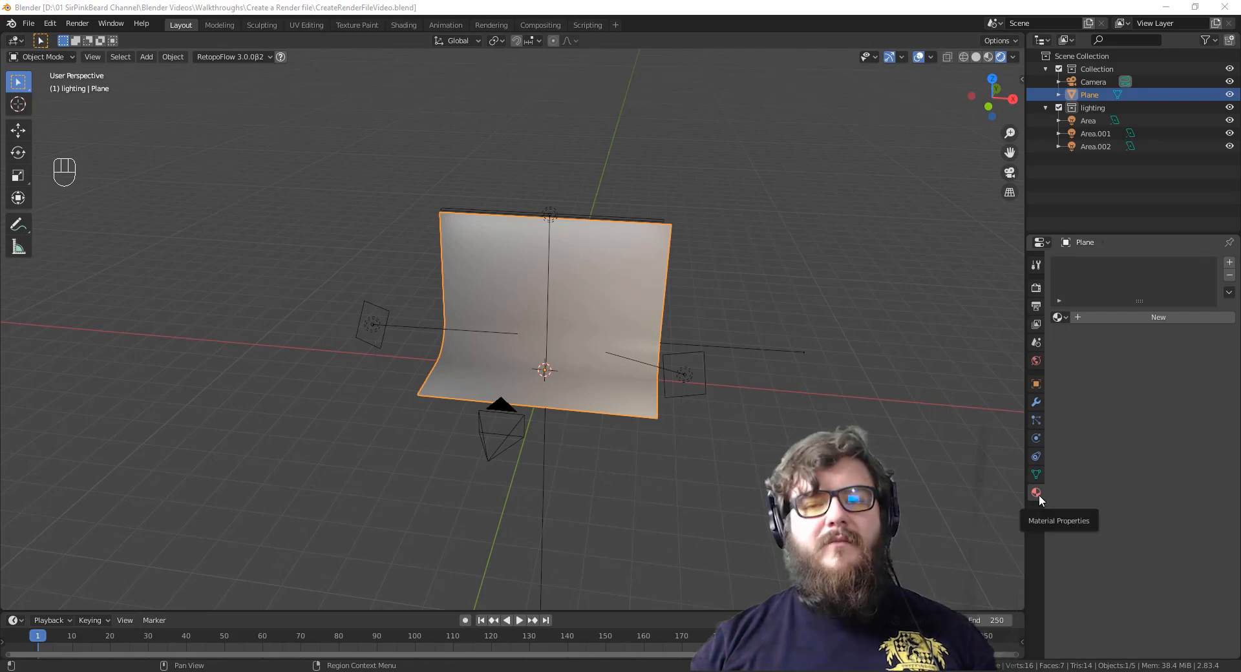
{"action": "left_click", "coordinate": [1059, 317]}
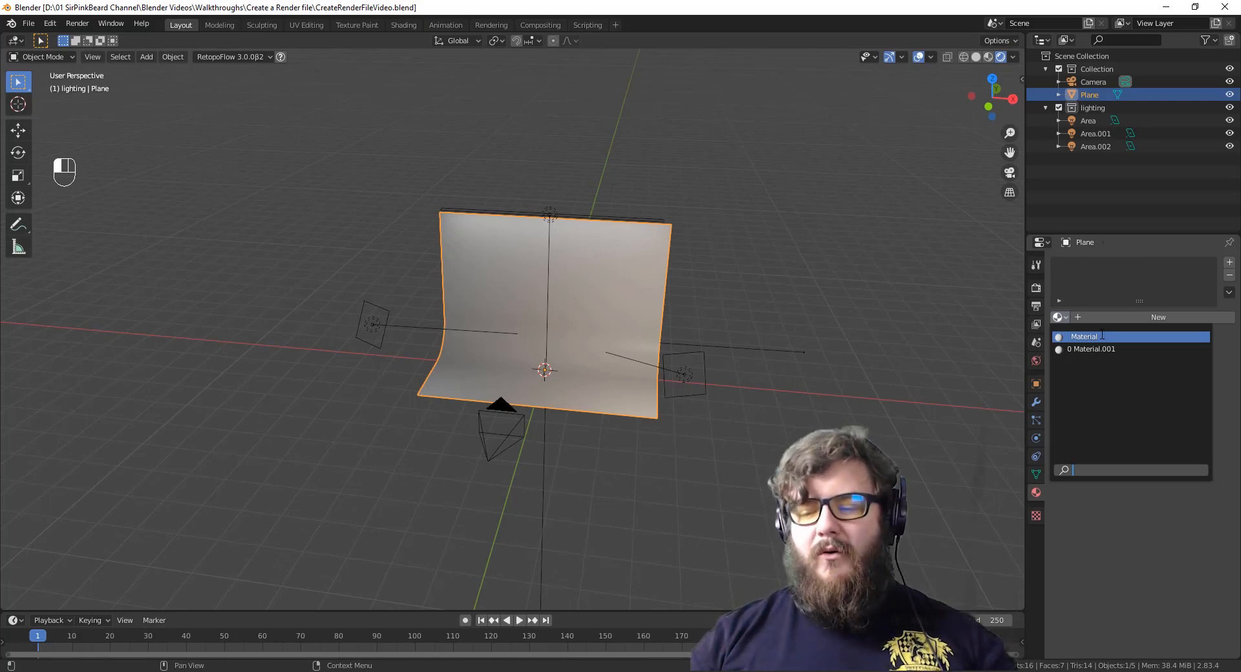
{"action": "left_click", "coordinate": [1121, 315]}
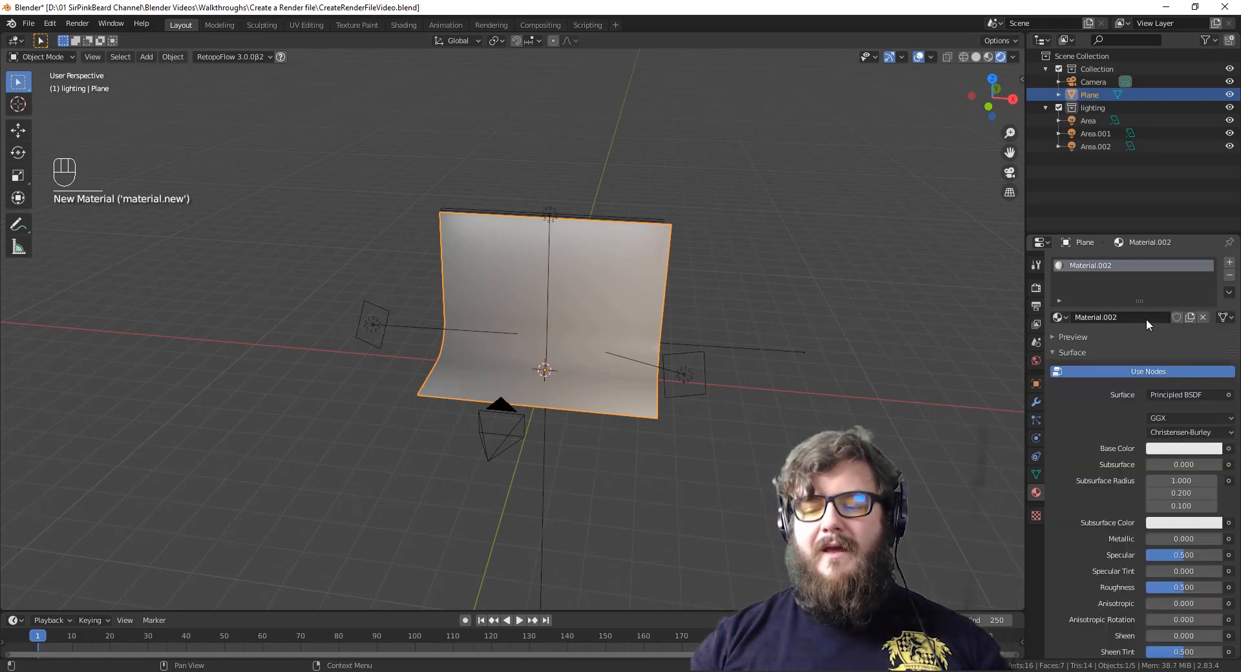
{"action": "left_click", "coordinate": [1146, 320]}
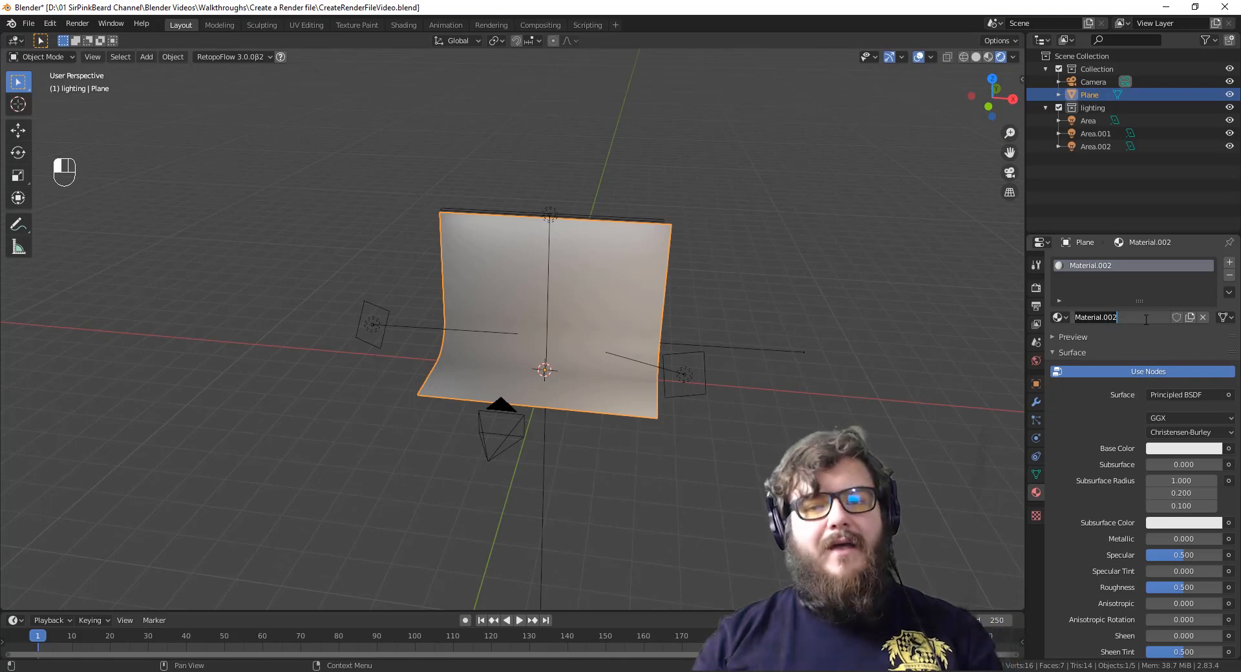
{"action": "type", "text": "backdrop_red"}
{"action": "key", "text": "Return"}
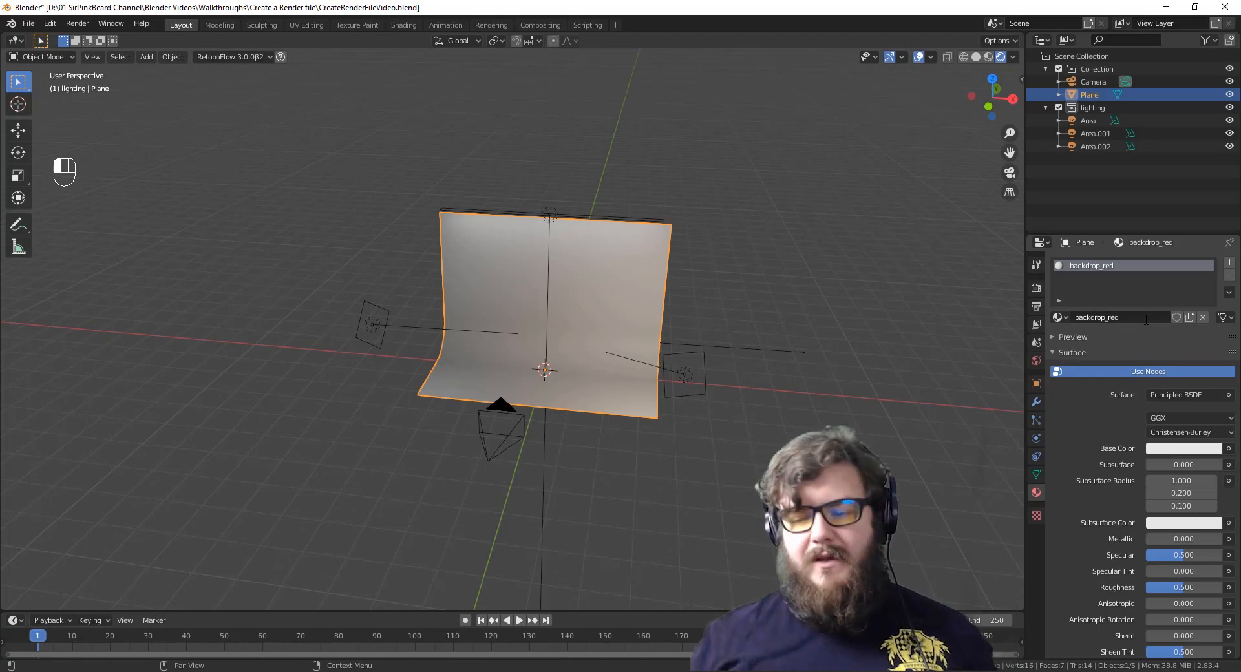
{"action": "left_click", "coordinate": [1190, 450]}
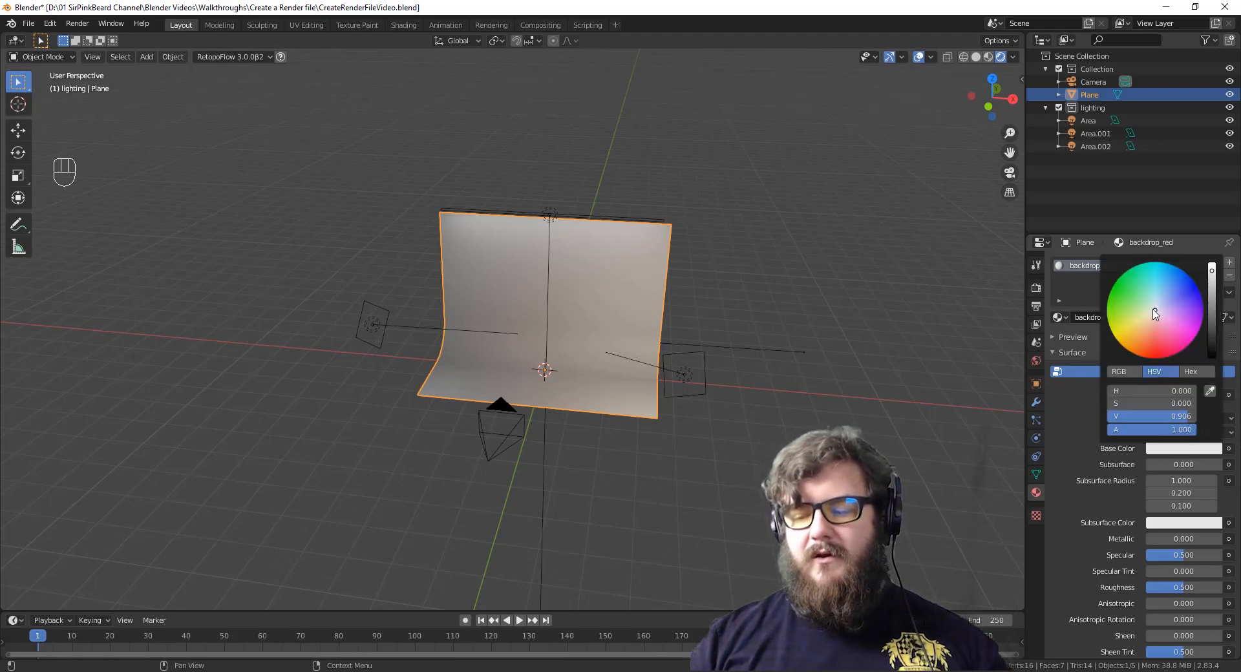
{"action": "left_click_drag", "start_coordinate": [1155, 314], "coordinate": [1152, 356]}
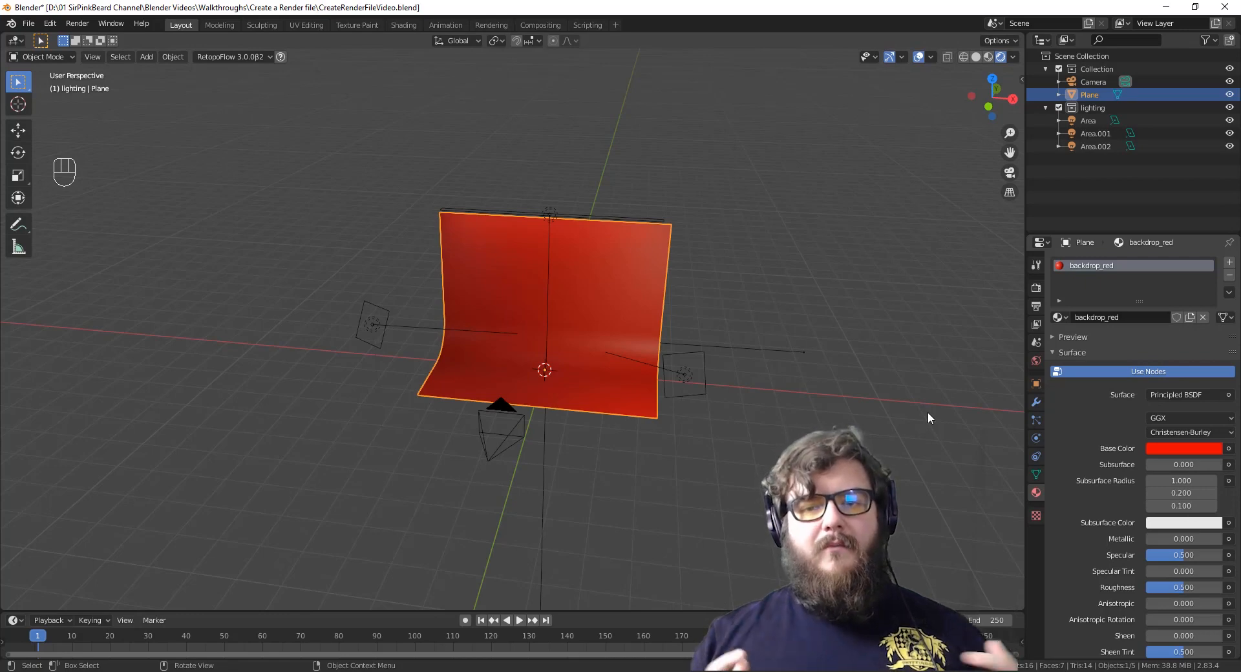
Protect backdrop_red with a fake user and switch the backdrop to Material, followed by Material.001.
{"action": "left_click", "coordinate": [1057, 318]}
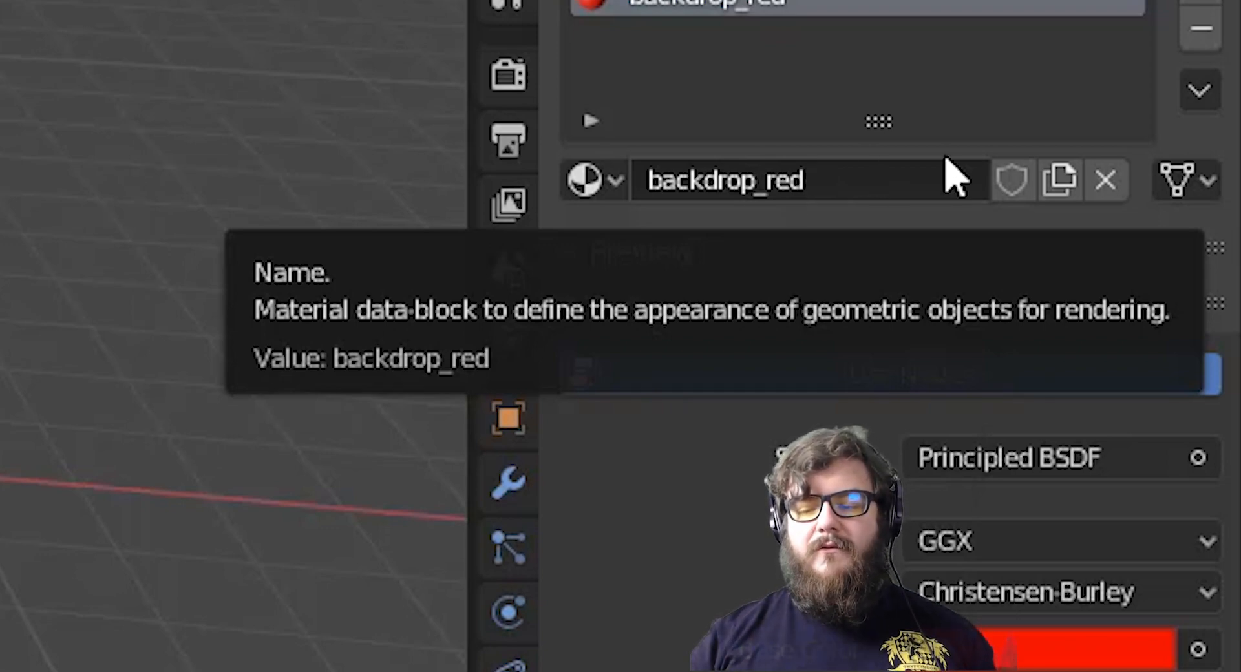
{"action": "left_click", "coordinate": [1013, 193]}
{"action": "left_click", "coordinate": [604, 184]}
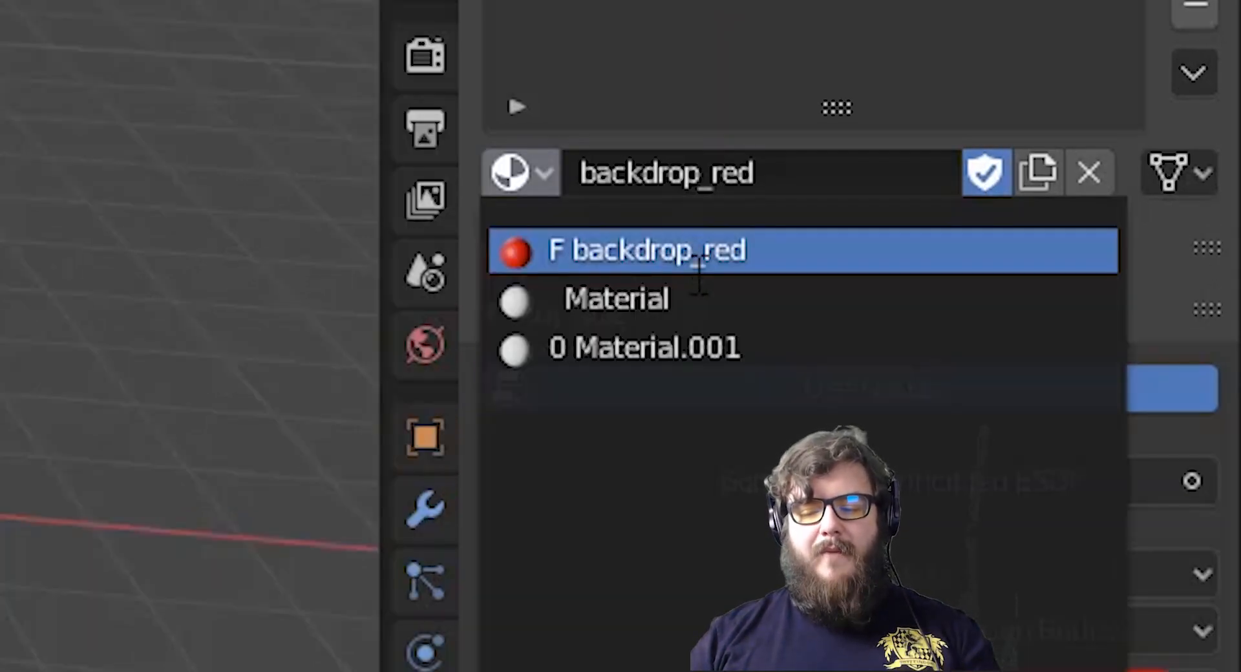
{"action": "left_click", "coordinate": [674, 299]}
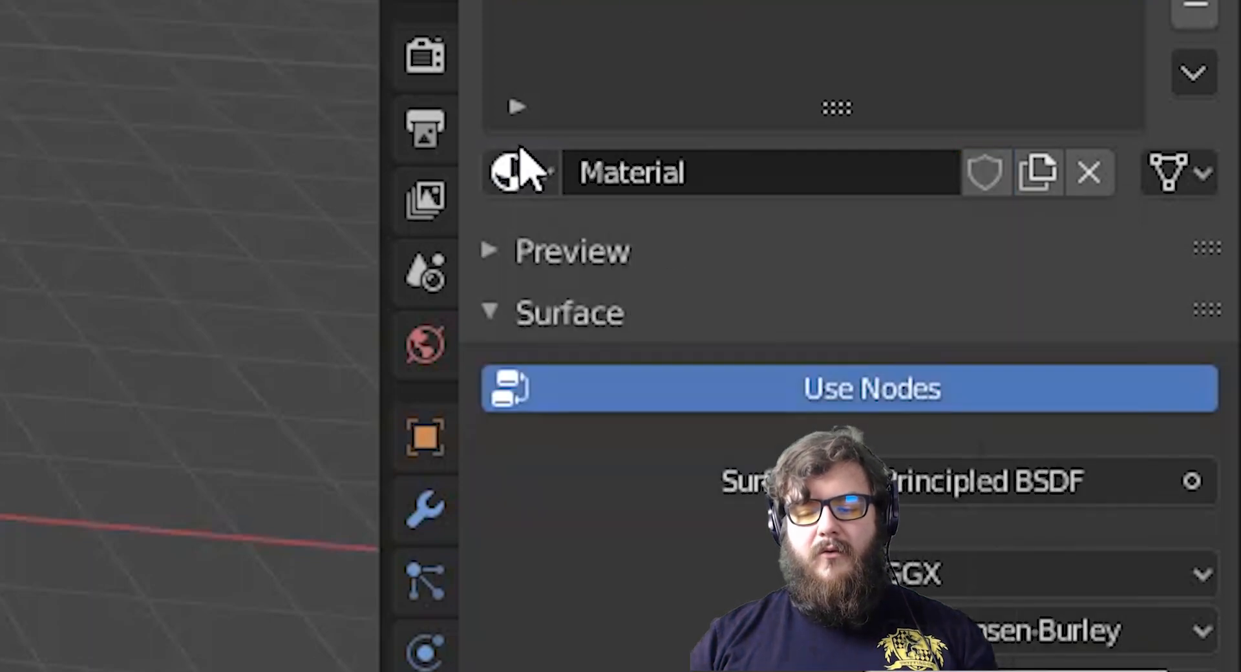
{"action": "left_click", "coordinate": [516, 173]}
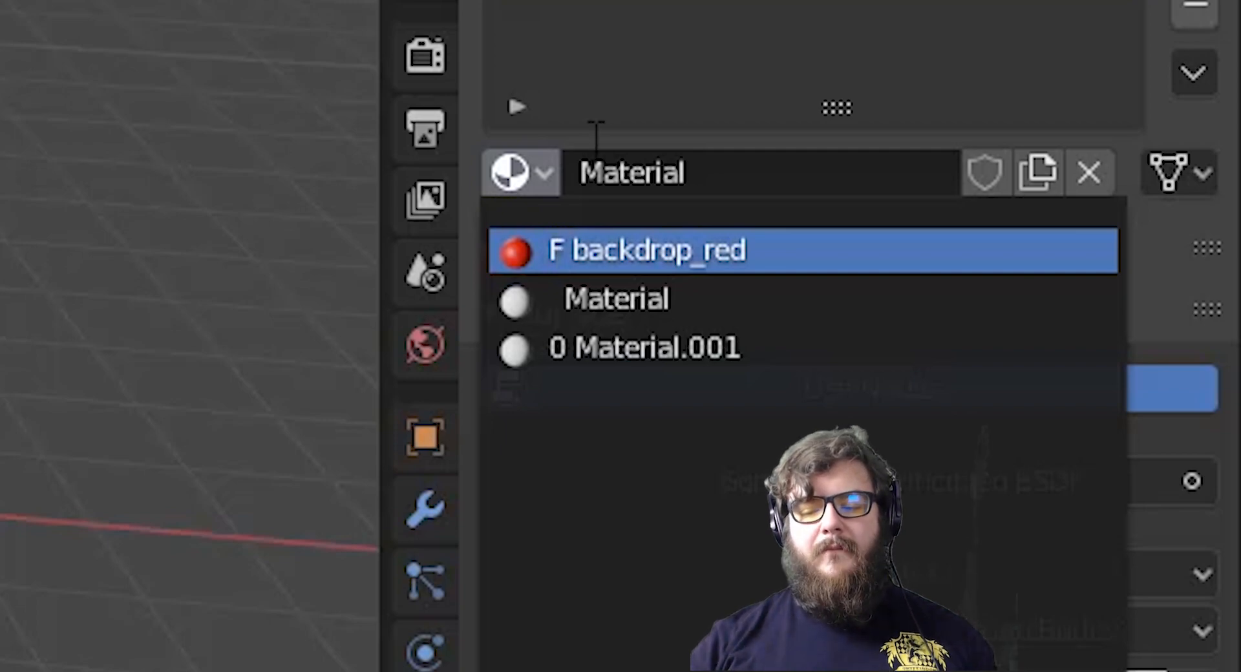
{"action": "left_click", "coordinate": [756, 349]}
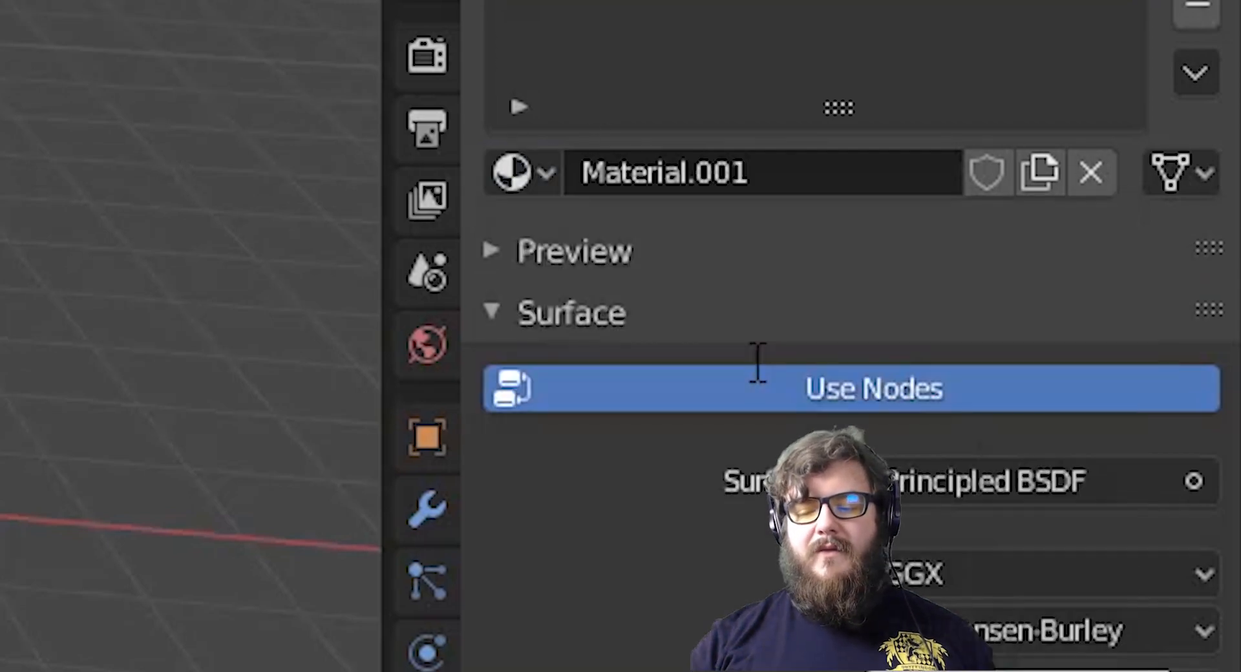
Give Material.001 a fake user and rename it backdrop_green.
{"action": "left_click", "coordinate": [986, 175]}
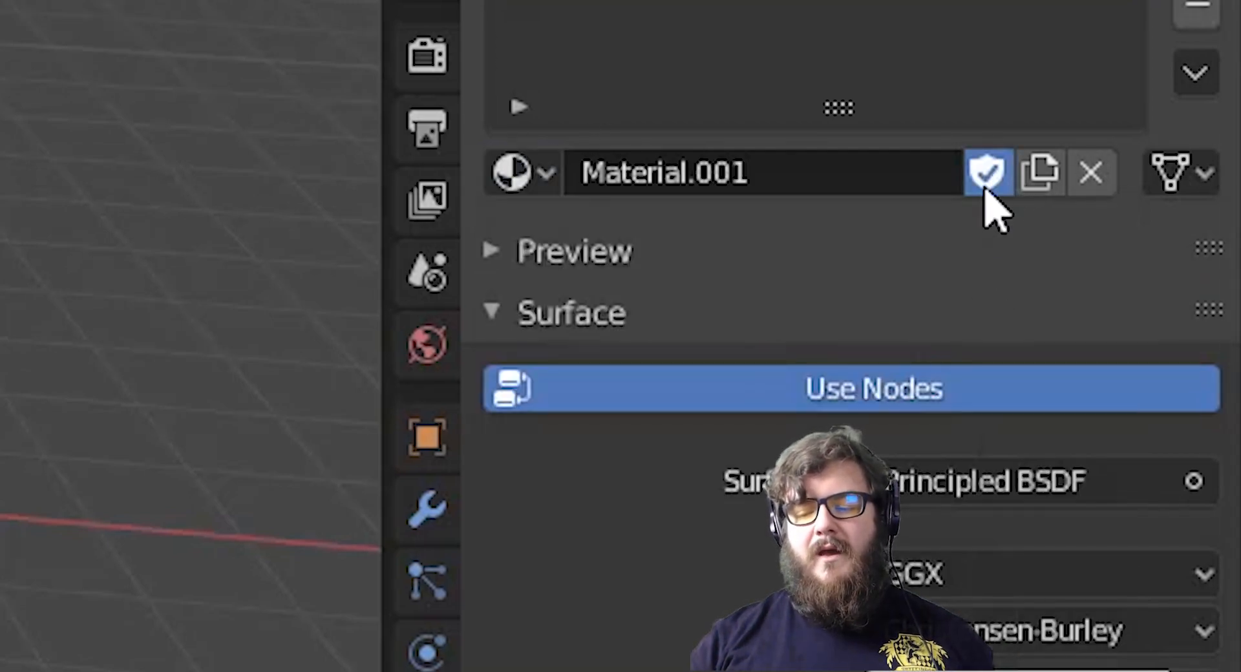
{"action": "left_click", "coordinate": [880, 176]}
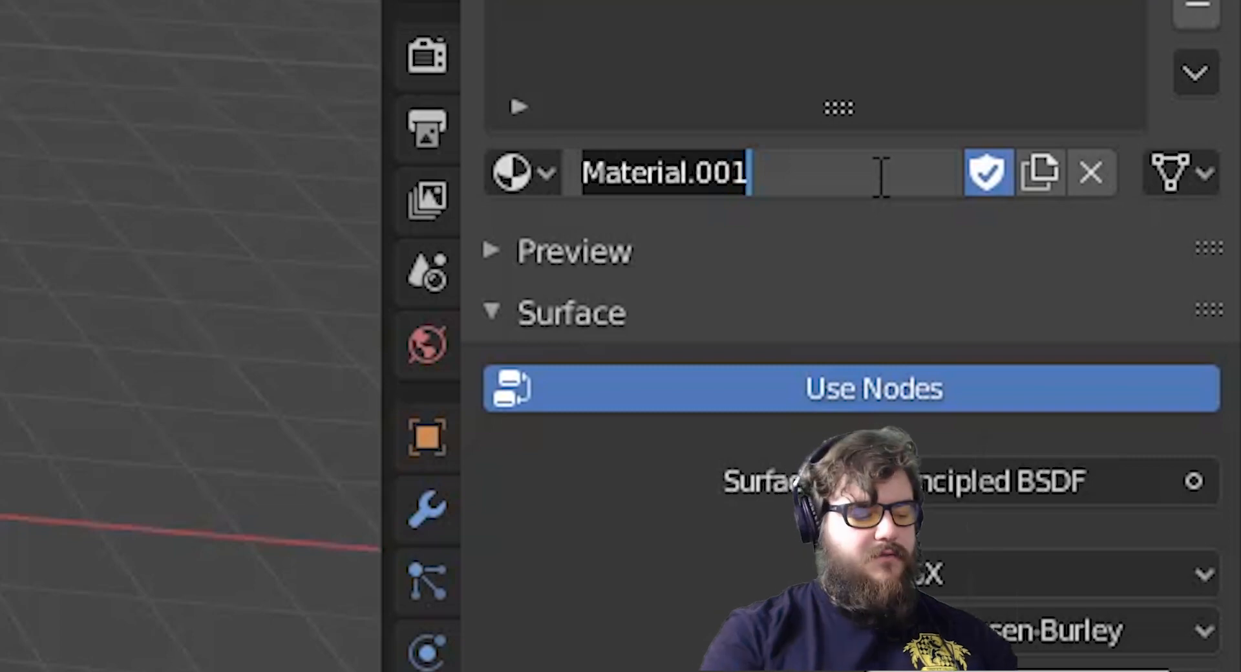
{"action": "type", "text": "backdrop_green"}
{"action": "key", "text": "Return"}
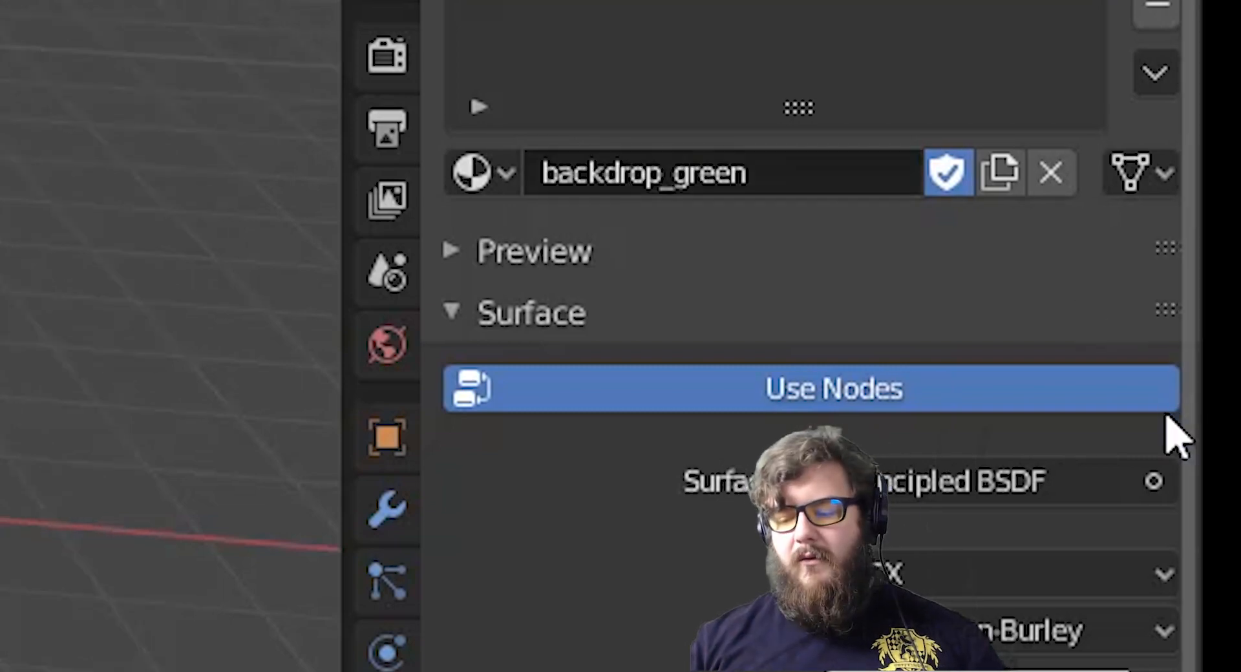
Set the base color of backdrop_green to green and assign backdrop_red to the backdrop again.
{"action": "left_click", "coordinate": [977, 670]}
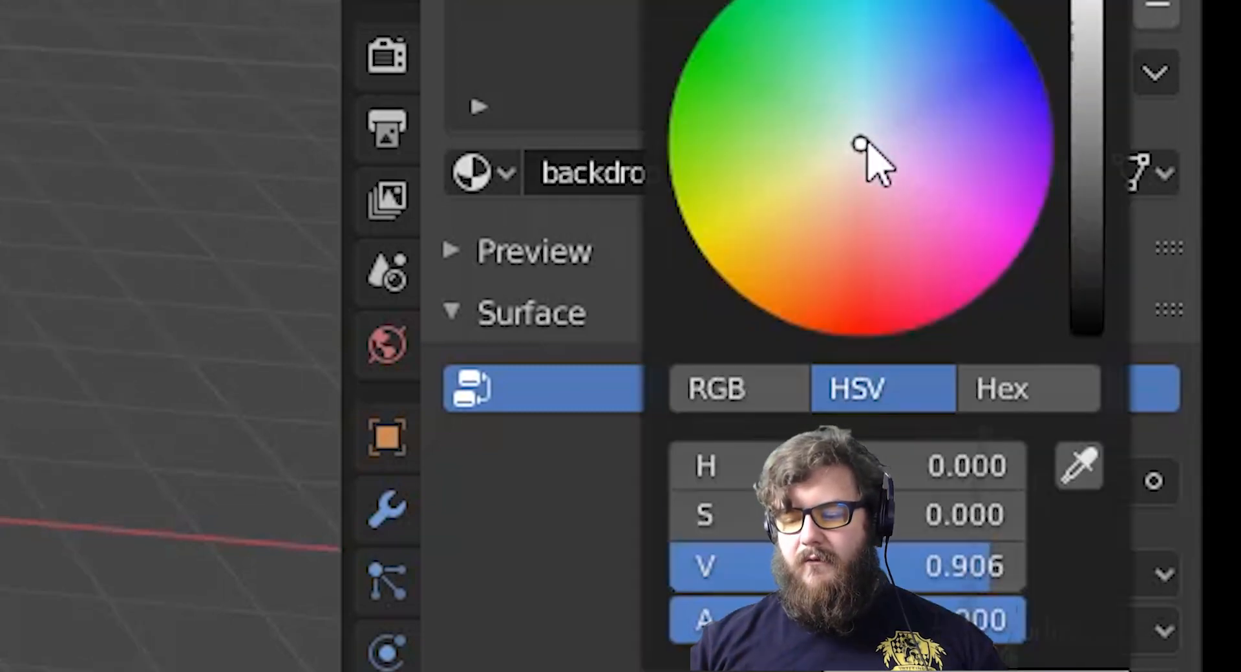
{"action": "left_click_drag", "start_coordinate": [861, 142], "coordinate": [695, 39]}
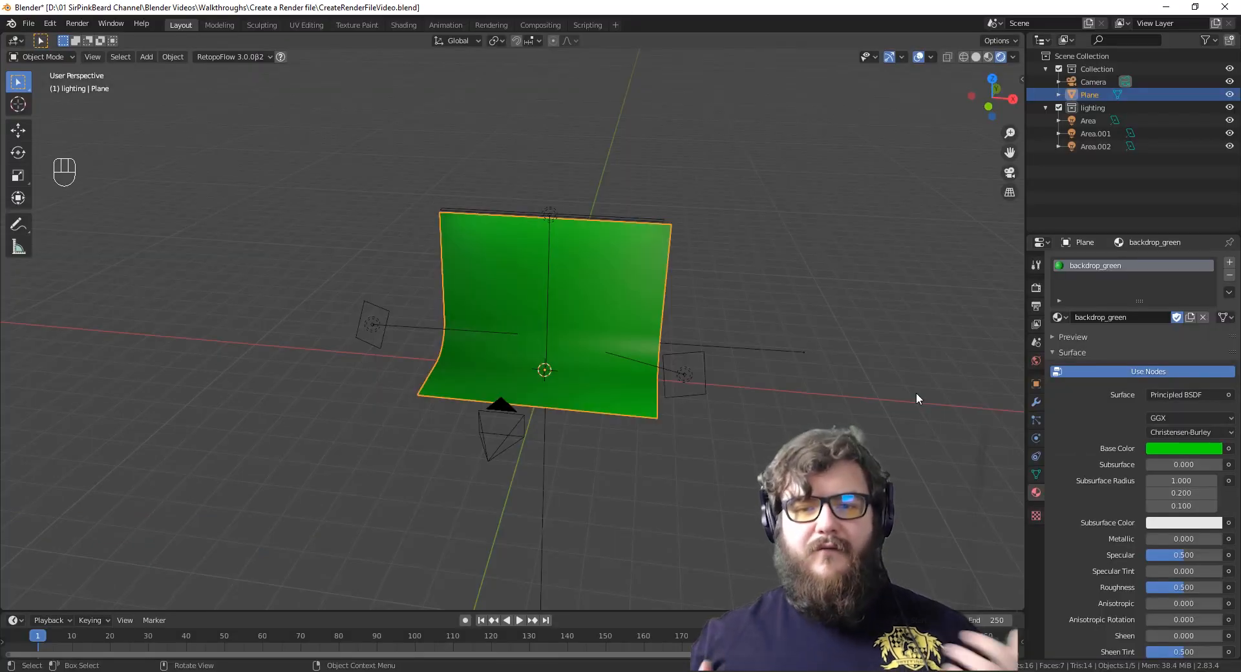
{"action": "left_click", "coordinate": [1059, 317]}
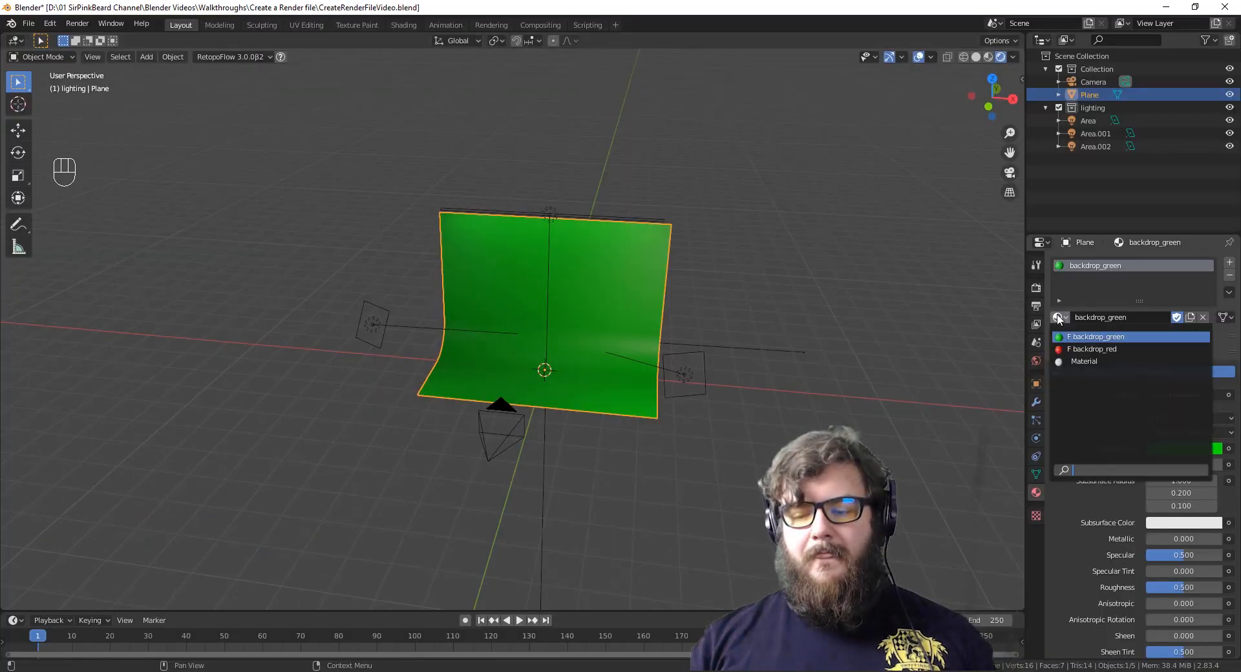
{"action": "left_click", "coordinate": [1092, 349]}
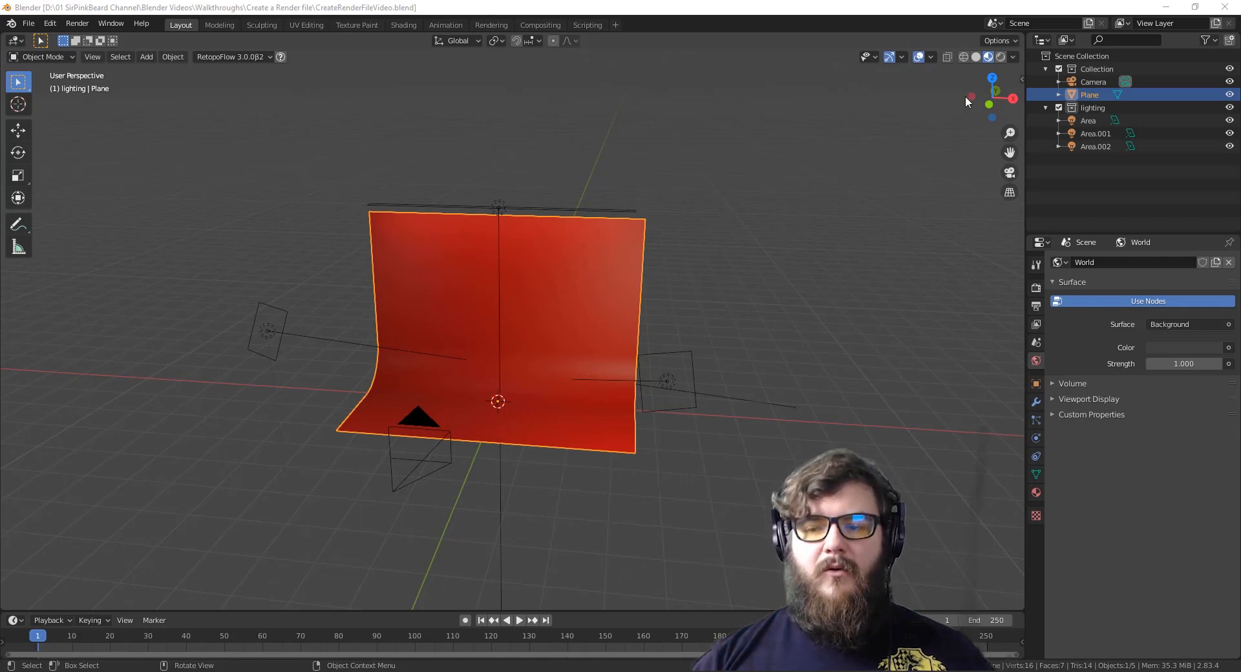
Switch to the Shading workspace and show the World shader nodes instead of the object's material.
{"action": "left_click", "coordinate": [1012, 57]}
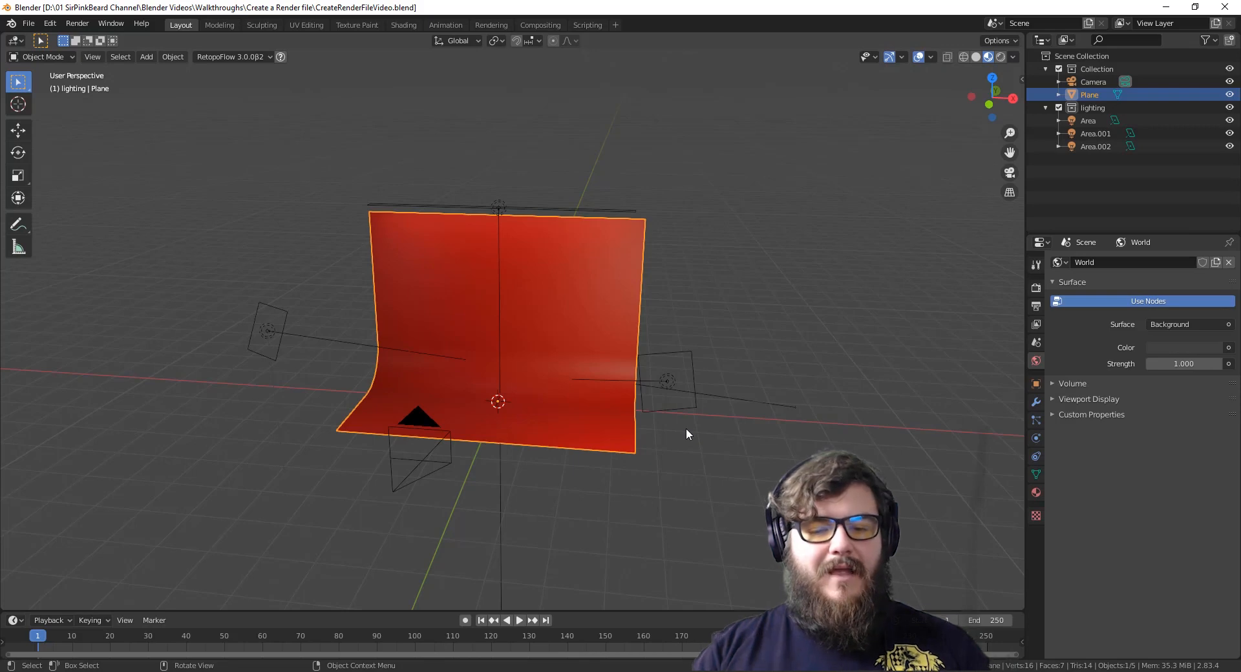
{"action": "middle_click_drag", "start_coordinate": [688, 428], "coordinate": [355, 114]}
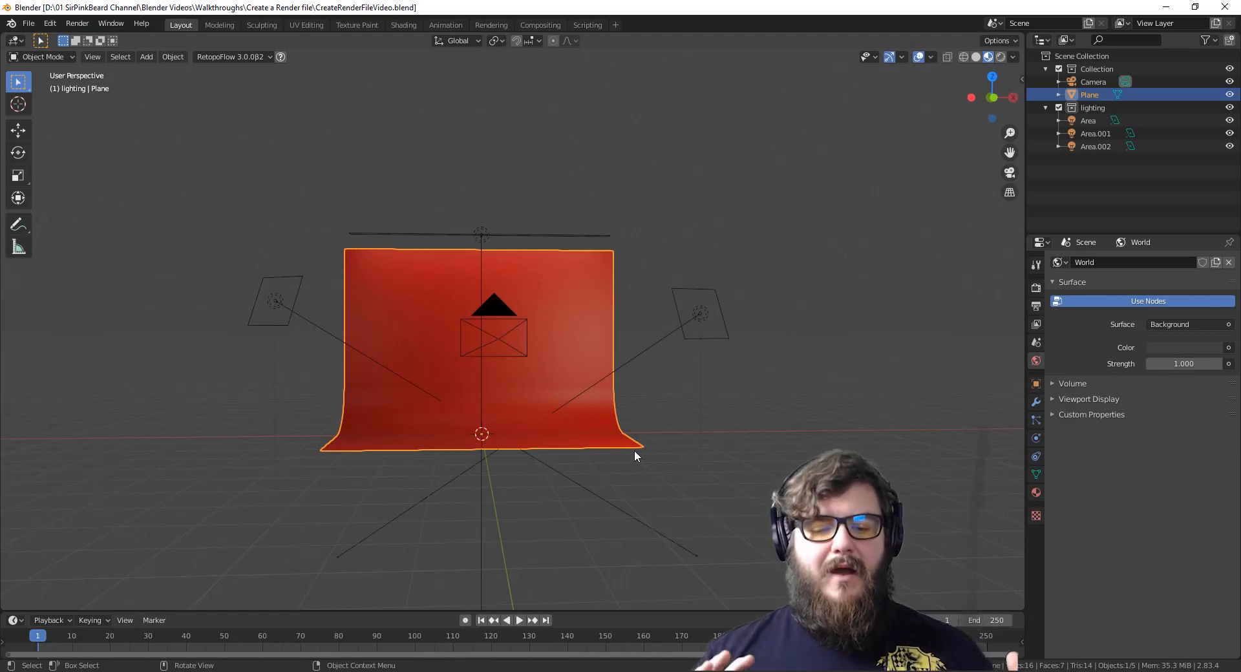
{"action": "left_click", "coordinate": [407, 25]}
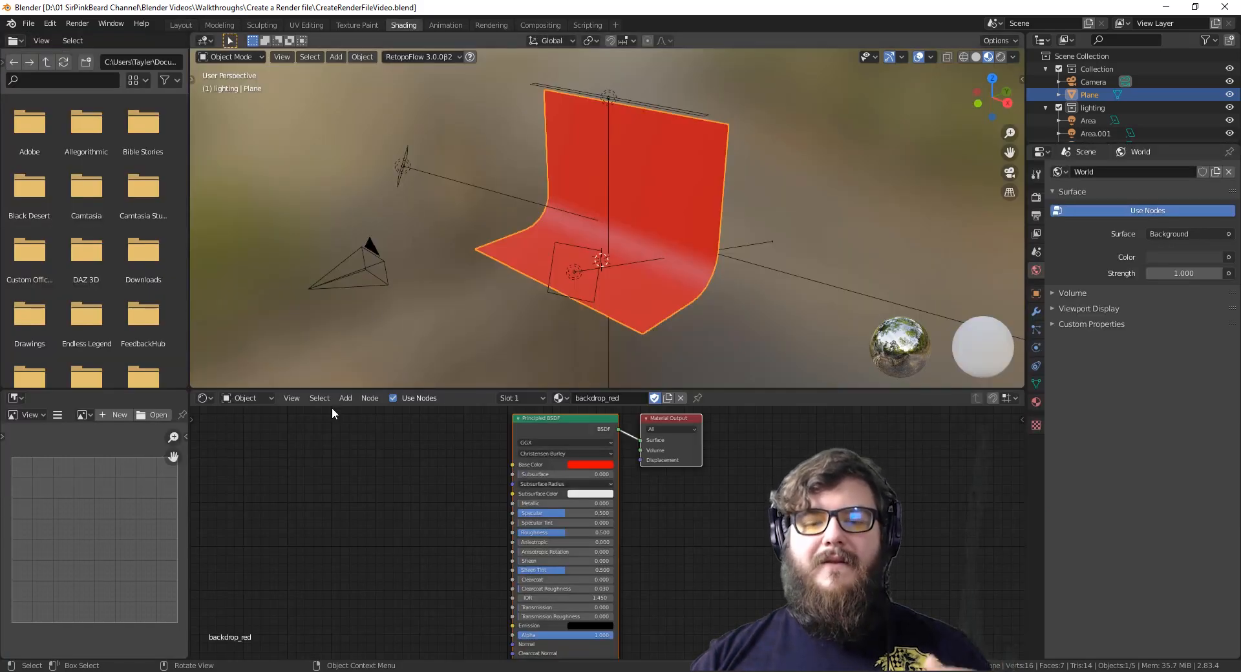
{"action": "left_click", "coordinate": [267, 398]}
{"action": "left_click", "coordinate": [265, 430]}
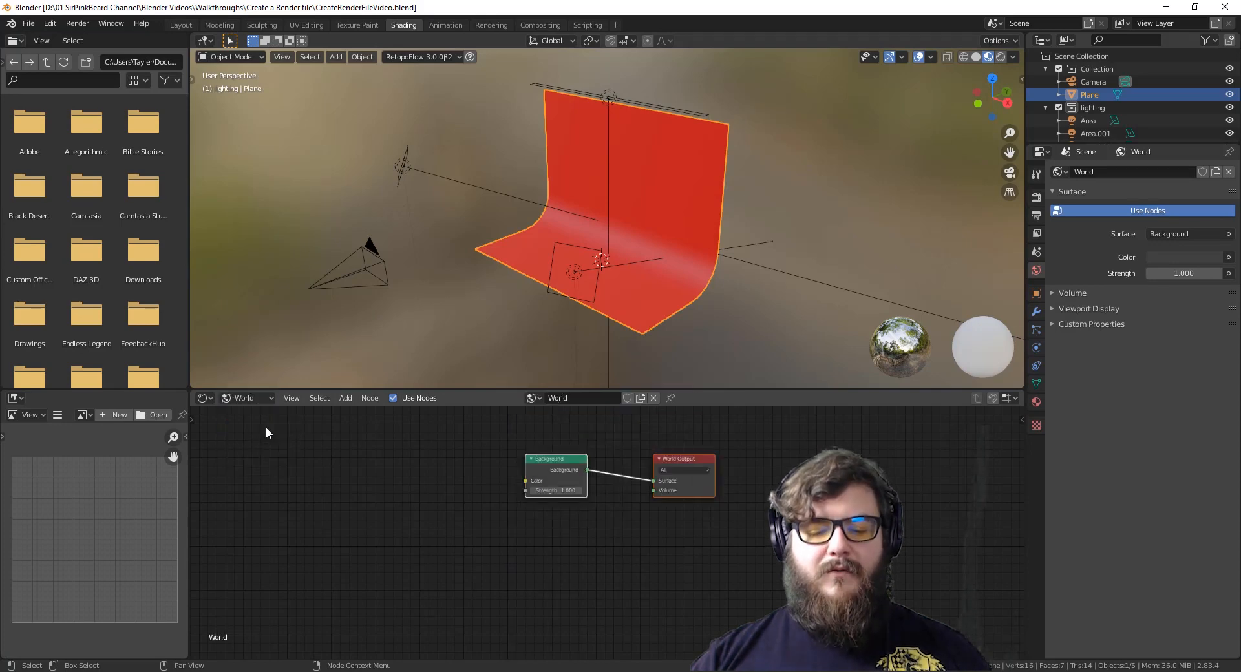
Brighten the world background color to light grey with a value of 0.819 and display the scene in Rendered shading.
{"action": "scroll", "coordinate": [589, 542], "scroll_direction": "up", "scroll_amount": 3}
{"action": "middle_click_drag", "start_coordinate": [592, 557], "coordinate": [639, 578]}
{"action": "scroll", "coordinate": [611, 593], "scroll_direction": "up", "scroll_amount": 3}
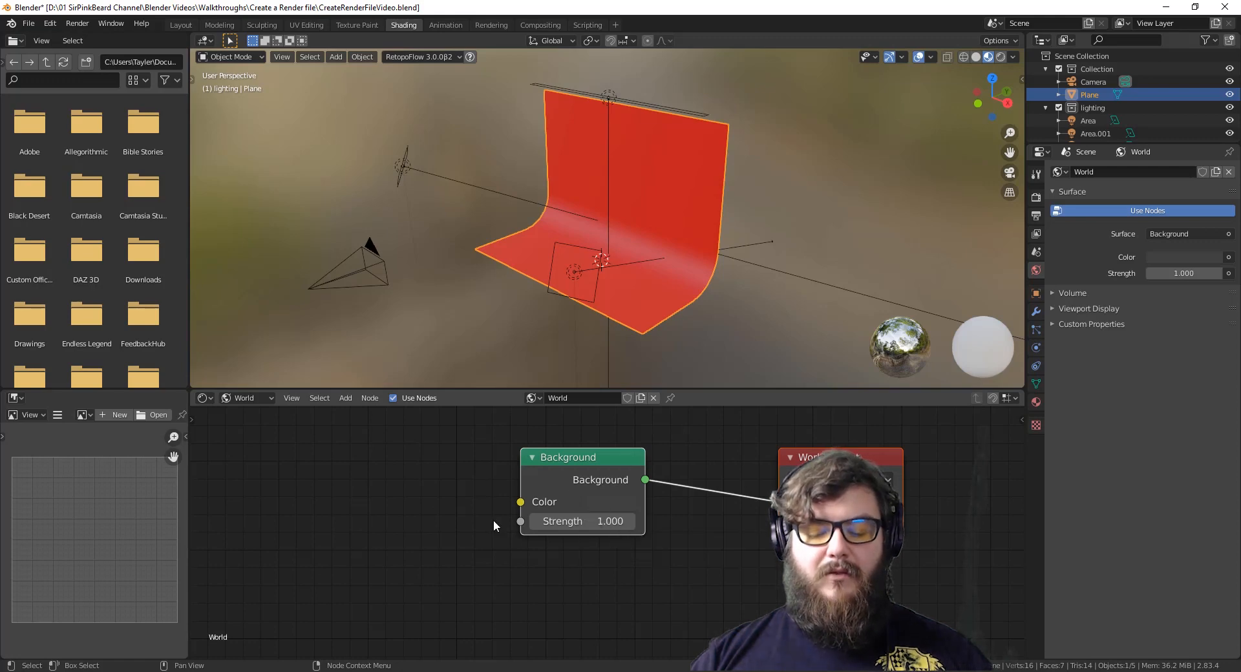
{"action": "left_click", "coordinate": [604, 501]}
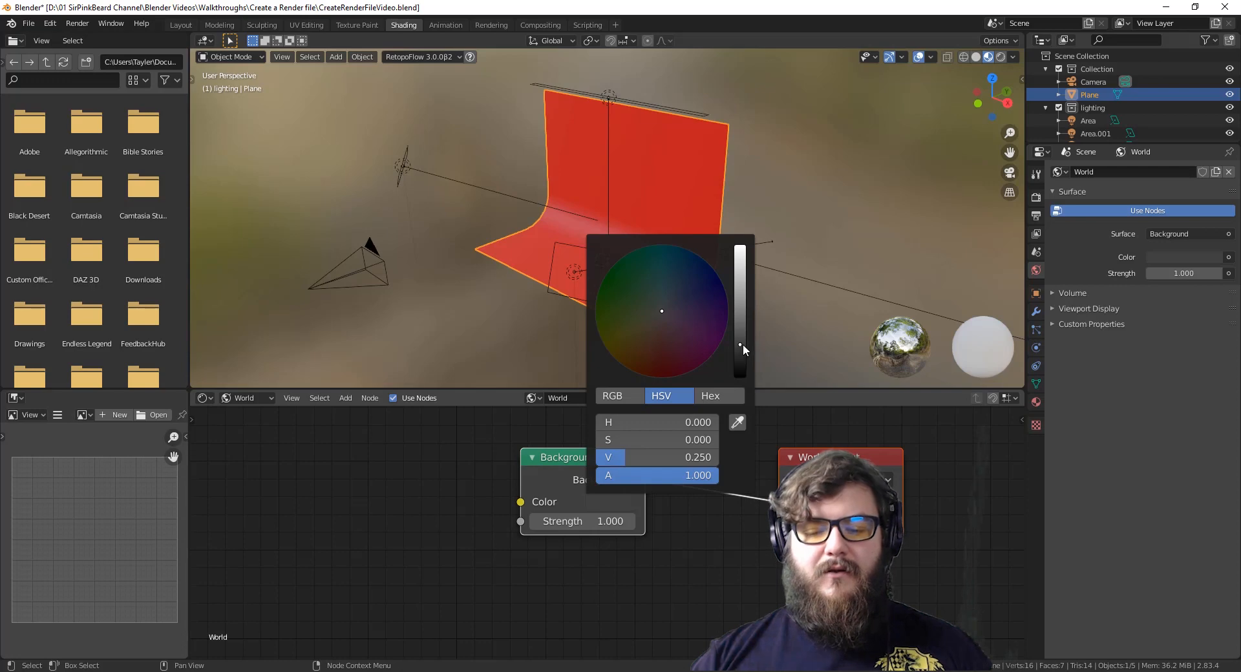
{"action": "left_click_drag", "start_coordinate": [743, 344], "coordinate": [742, 262]}
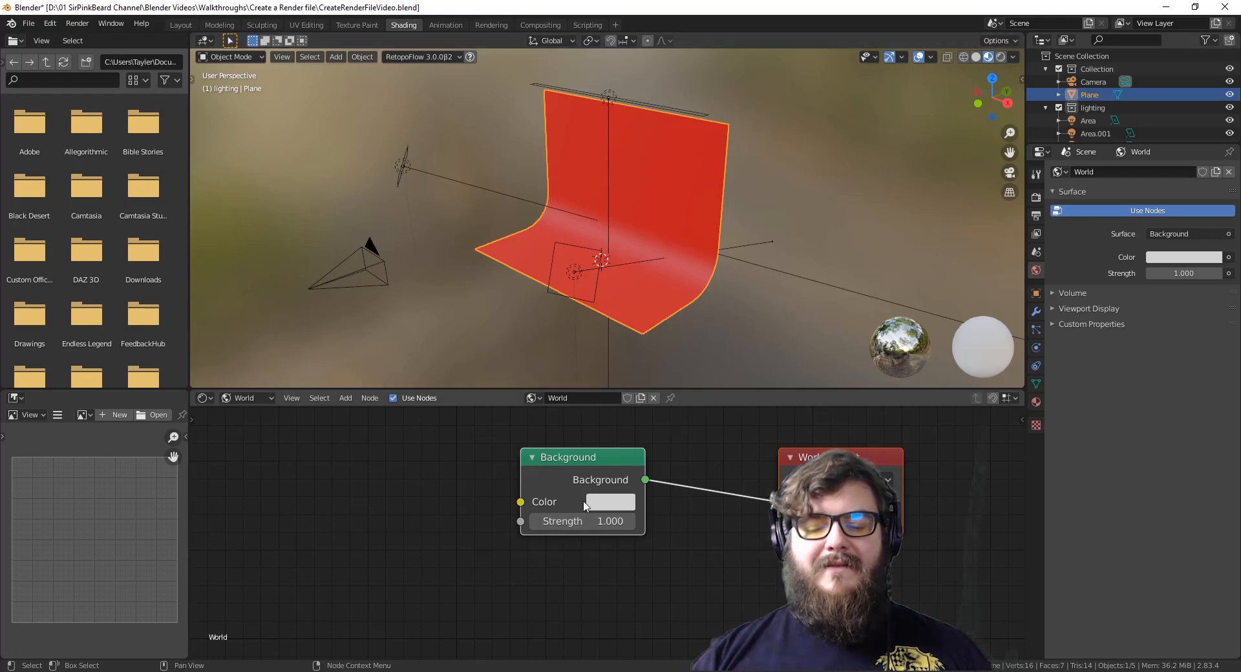
{"action": "left_click", "coordinate": [1000, 58]}
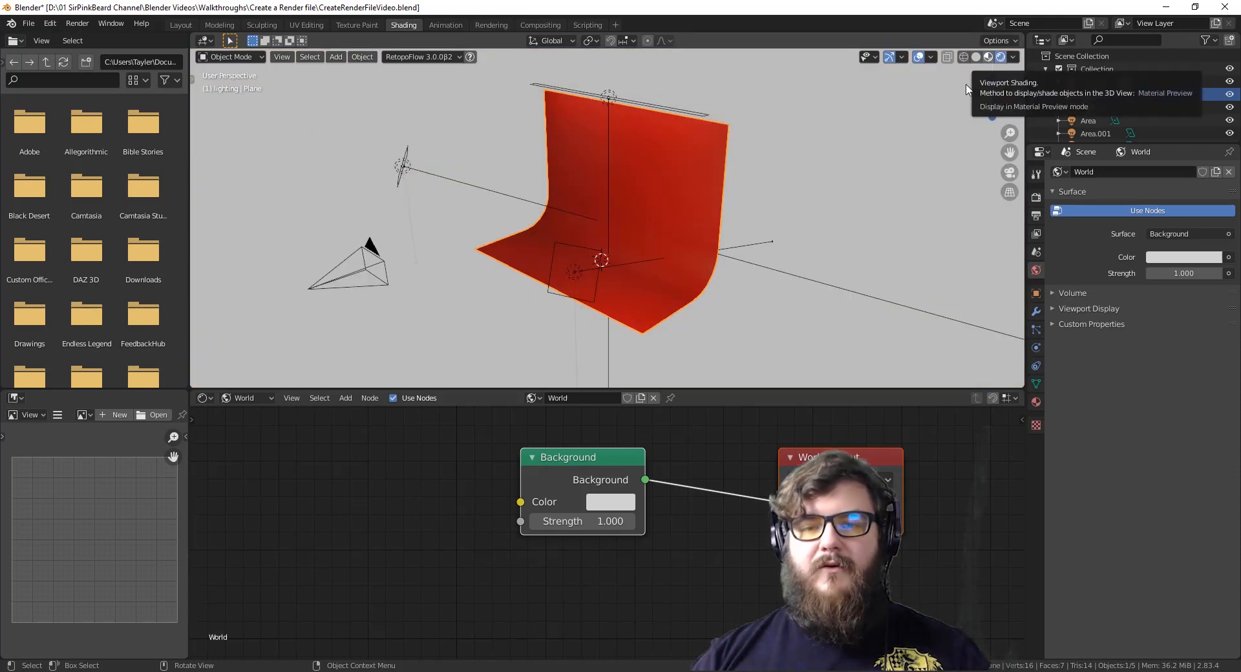
{"action": "middle_click_drag", "start_coordinate": [752, 289], "coordinate": [819, 300]}
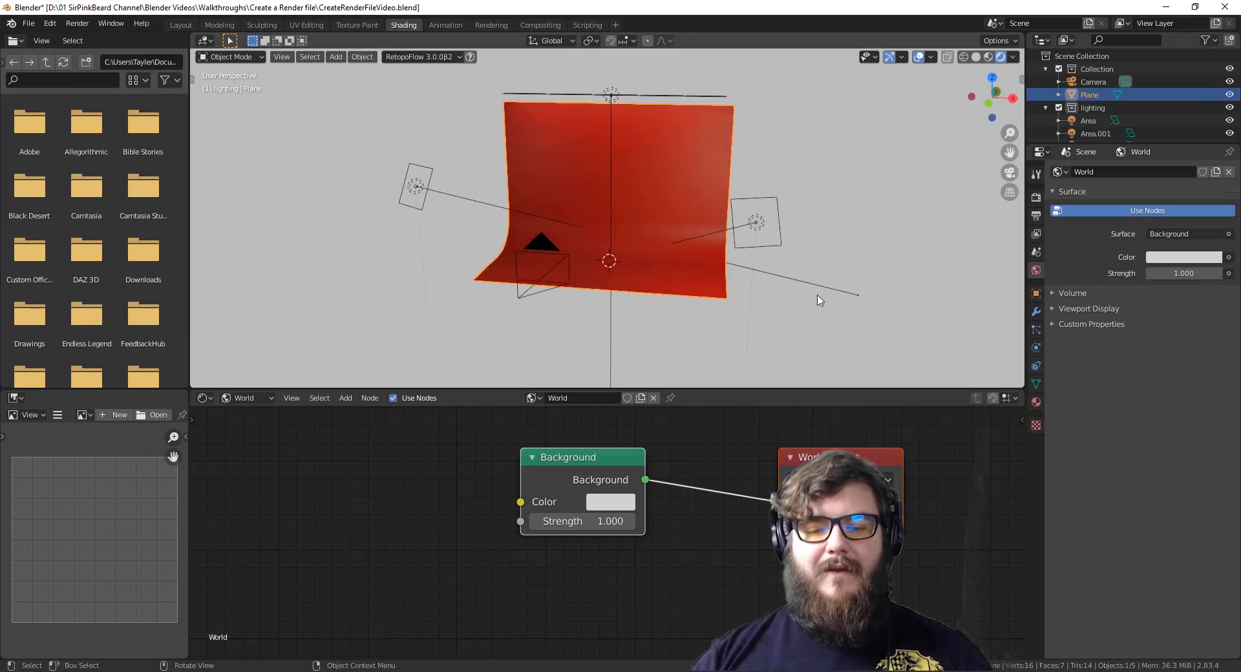
Change the world background color to green and try its strength at 28.200 and at 0.
{"action": "left_click", "coordinate": [606, 503]}
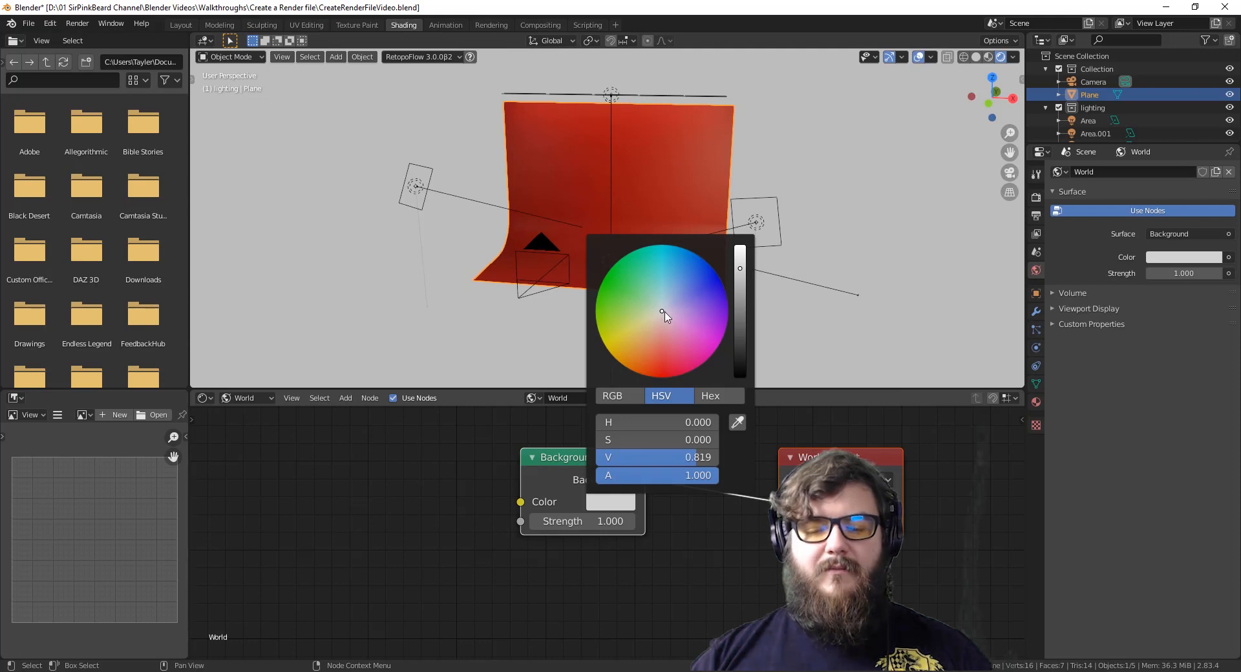
{"action": "left_click_drag", "start_coordinate": [663, 312], "coordinate": [601, 284]}
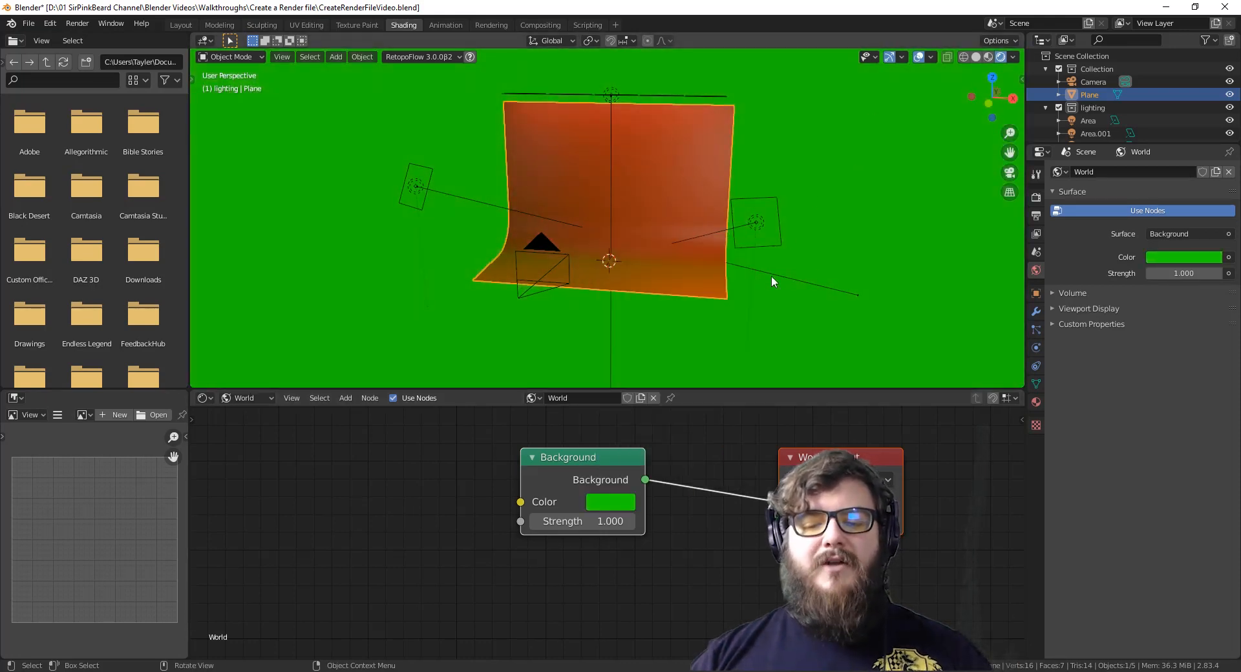
{"action": "middle_click_drag", "start_coordinate": [773, 276], "coordinate": [749, 316]}
{"action": "left_click_drag", "start_coordinate": [594, 521], "coordinate": [647, 521]}
{"action": "middle_click_drag", "start_coordinate": [840, 258], "coordinate": [879, 212]}
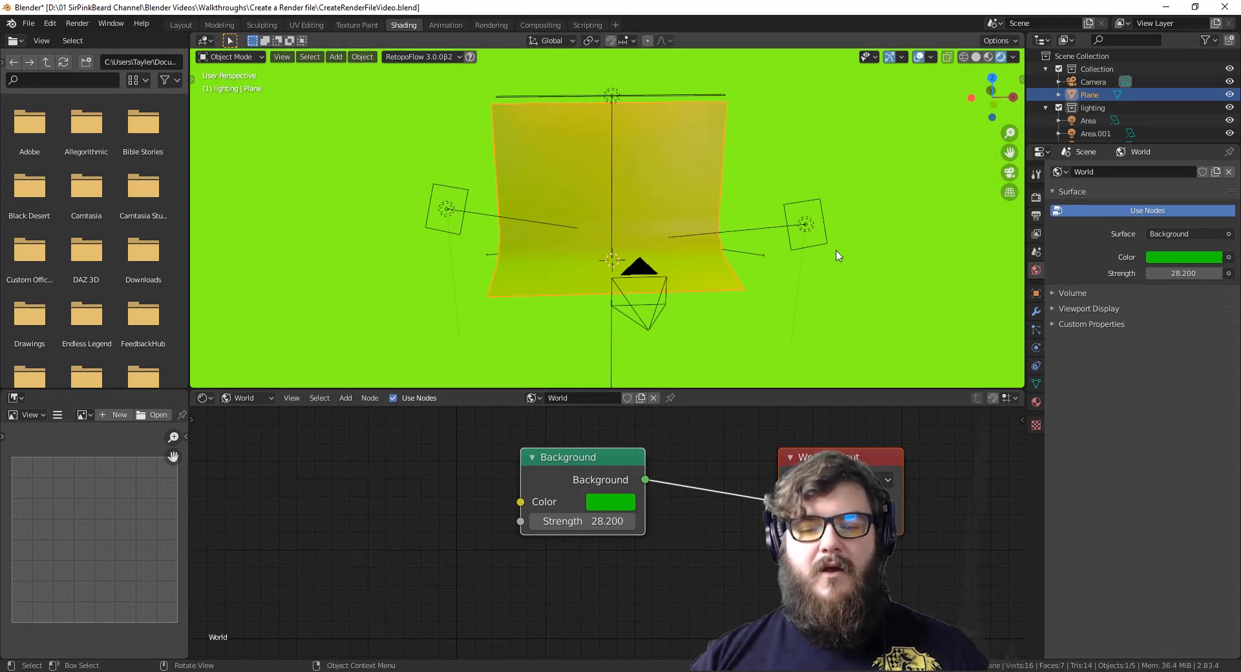
{"action": "left_click", "coordinate": [877, 294]}
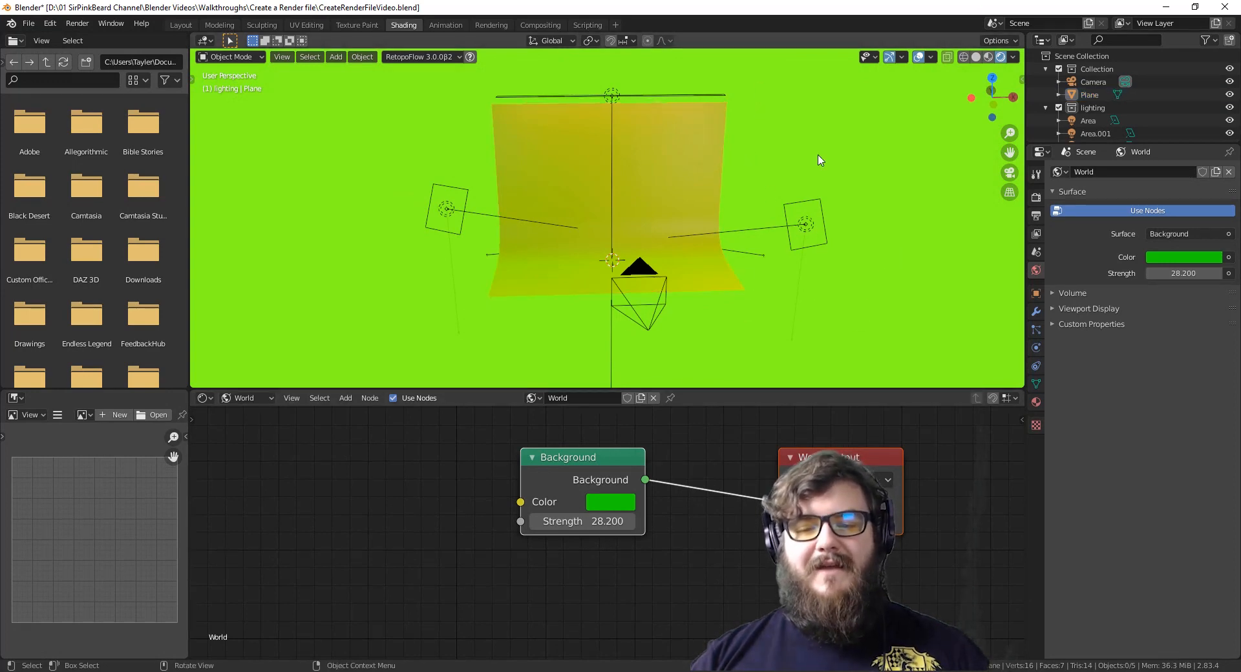
{"action": "middle_click_drag", "start_coordinate": [819, 159], "coordinate": [792, 172]}
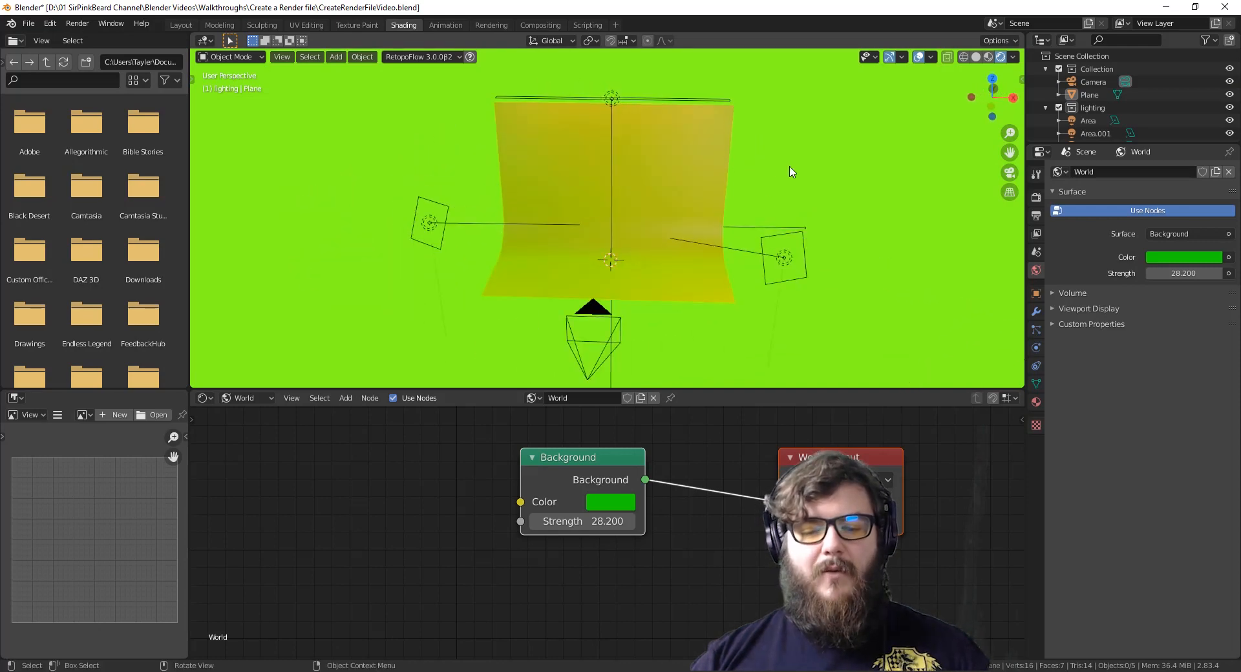
{"action": "left_click_drag", "start_coordinate": [608, 521], "coordinate": [425, 521]}
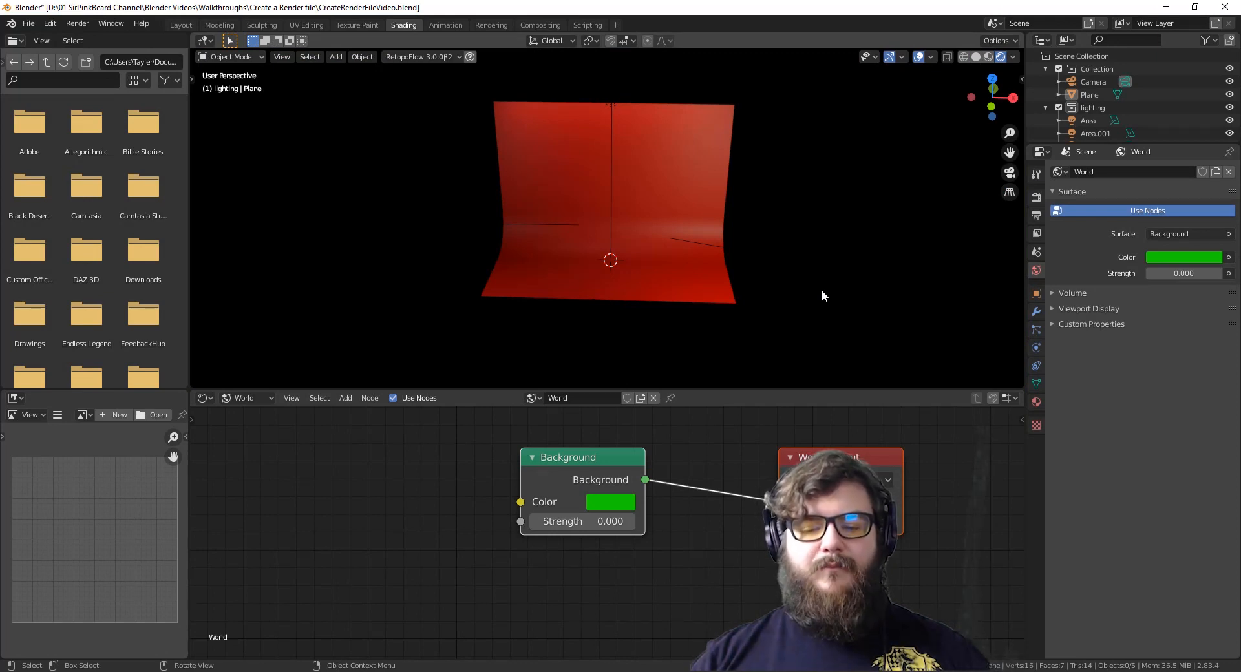
Set the world background to a light blue color with a strength of 0.300.
{"action": "left_click", "coordinate": [610, 502]}
{"action": "left_click", "coordinate": [679, 296]}
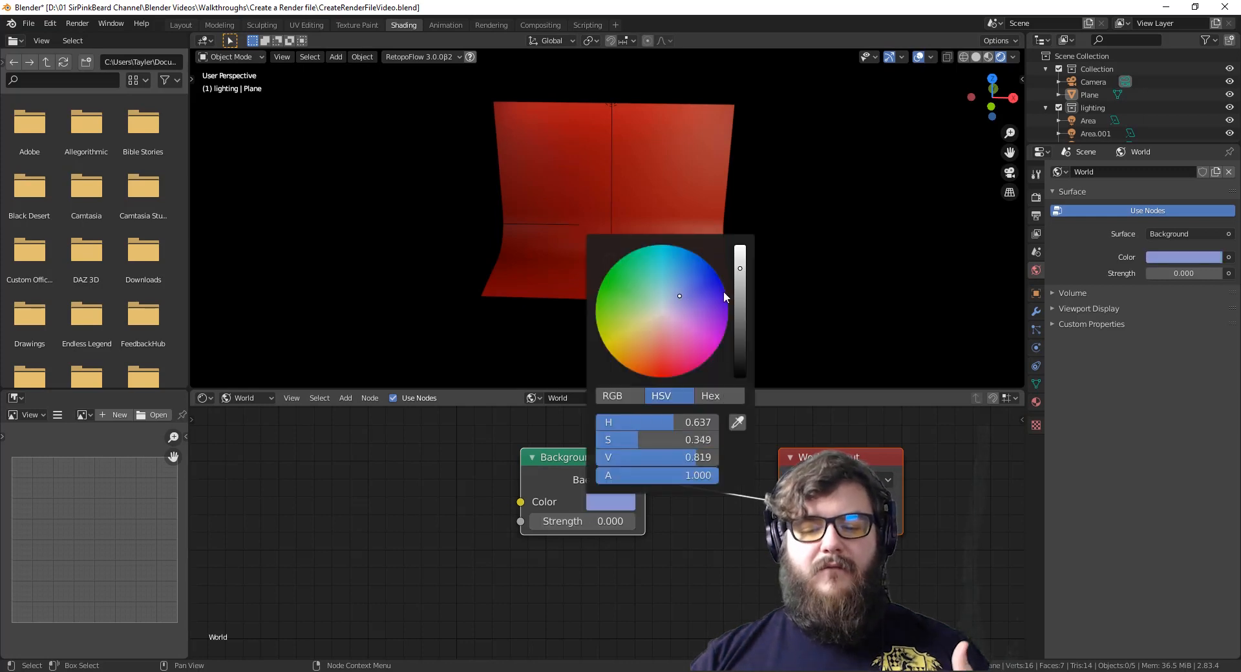
{"action": "left_click", "coordinate": [632, 521]}
{"action": "left_click", "coordinate": [632, 520]}
{"action": "left_click", "coordinate": [632, 520]}
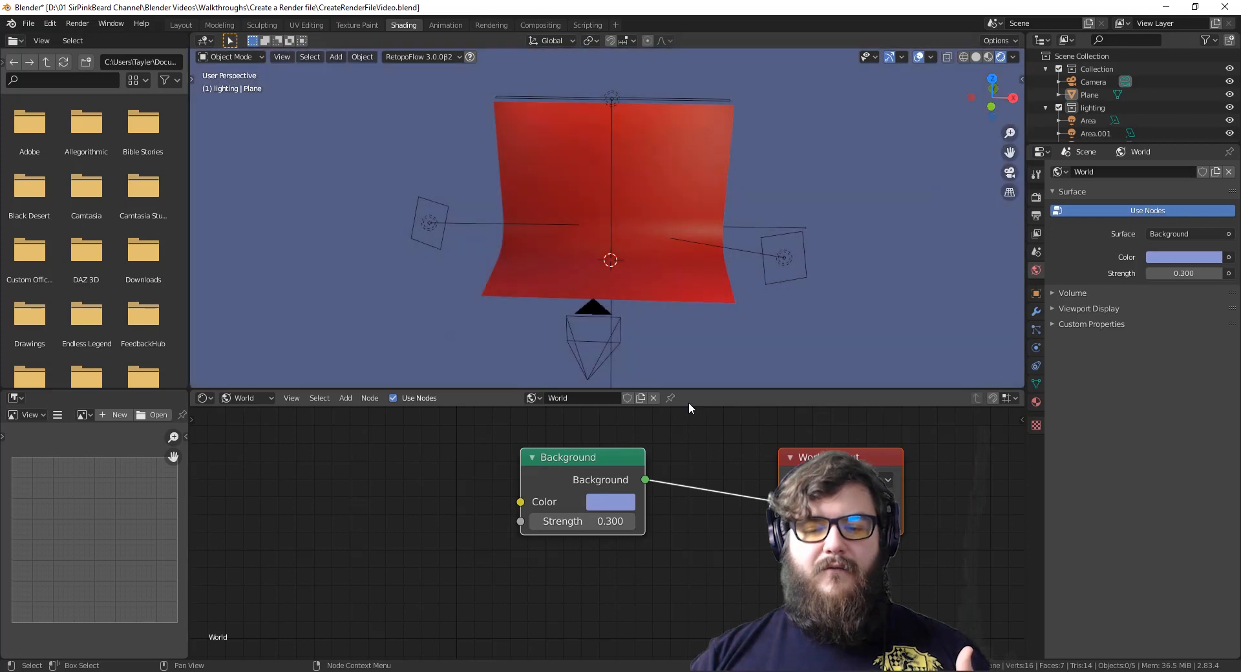
{"action": "middle_click_drag", "start_coordinate": [841, 265], "coordinate": [811, 276]}
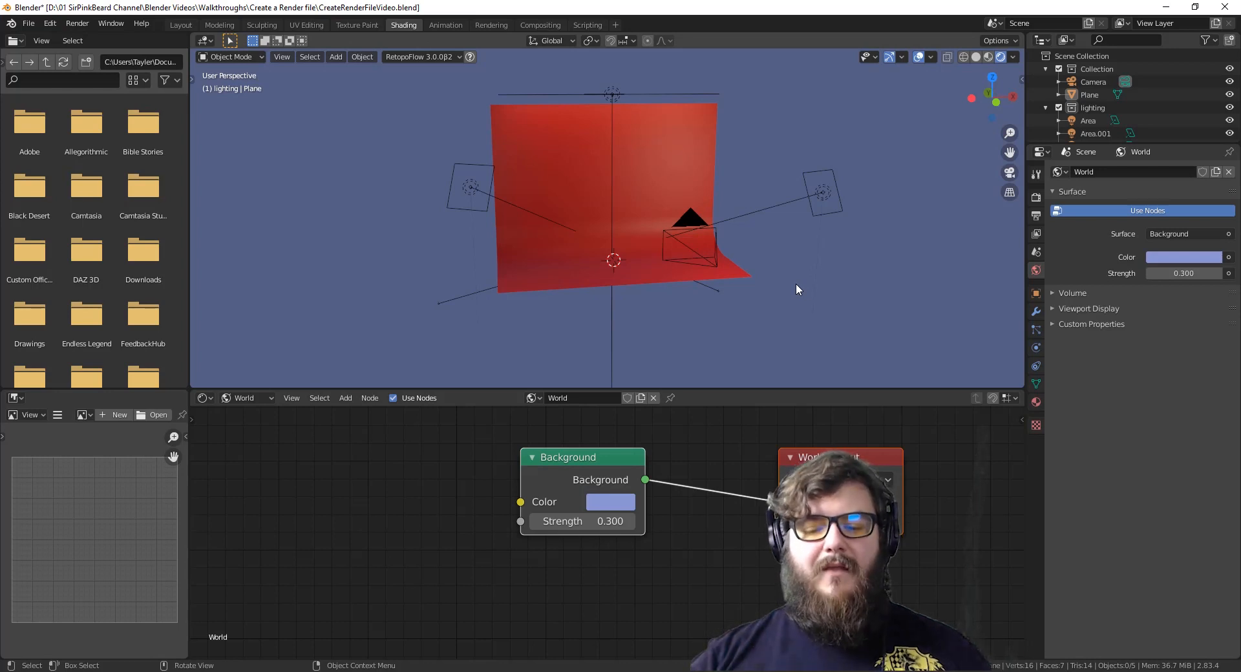
{"action": "scroll", "coordinate": [692, 470], "scroll_direction": "down", "scroll_amount": 1}
{"action": "scroll", "coordinate": [694, 491], "scroll_direction": "down", "scroll_amount": 1}
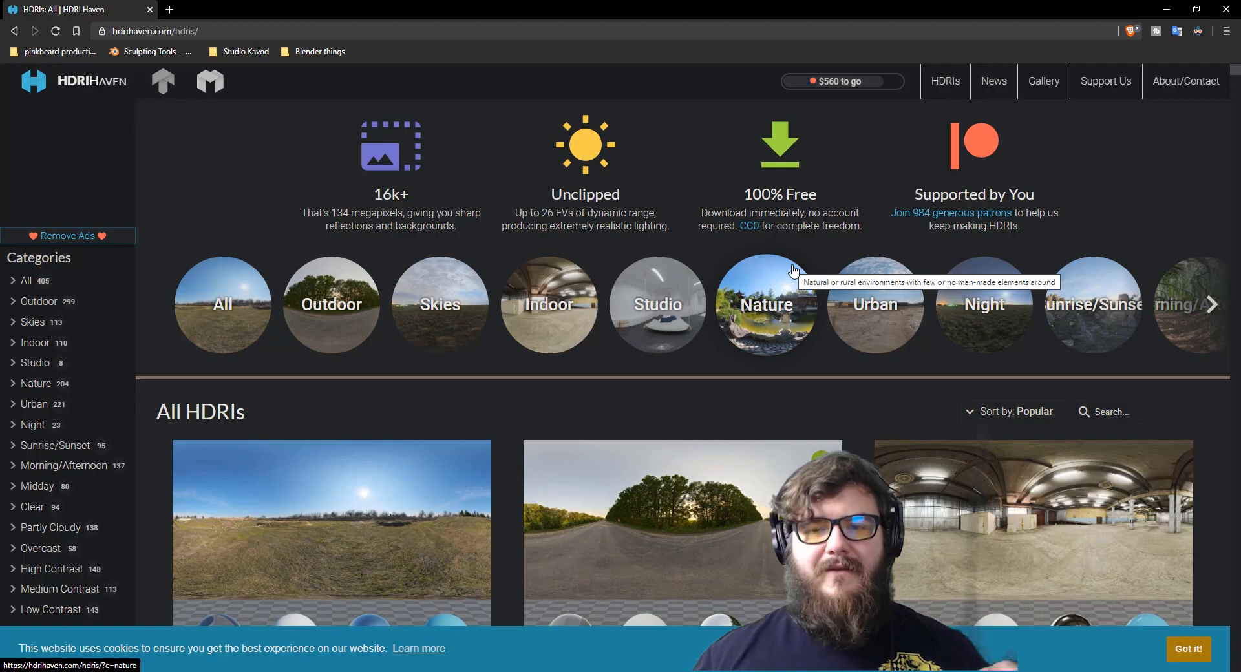
Browse the HDRI listing on HDRI Haven and return to Blender.
{"action": "scroll", "coordinate": [724, 452], "scroll_direction": "down", "scroll_amount": 3}
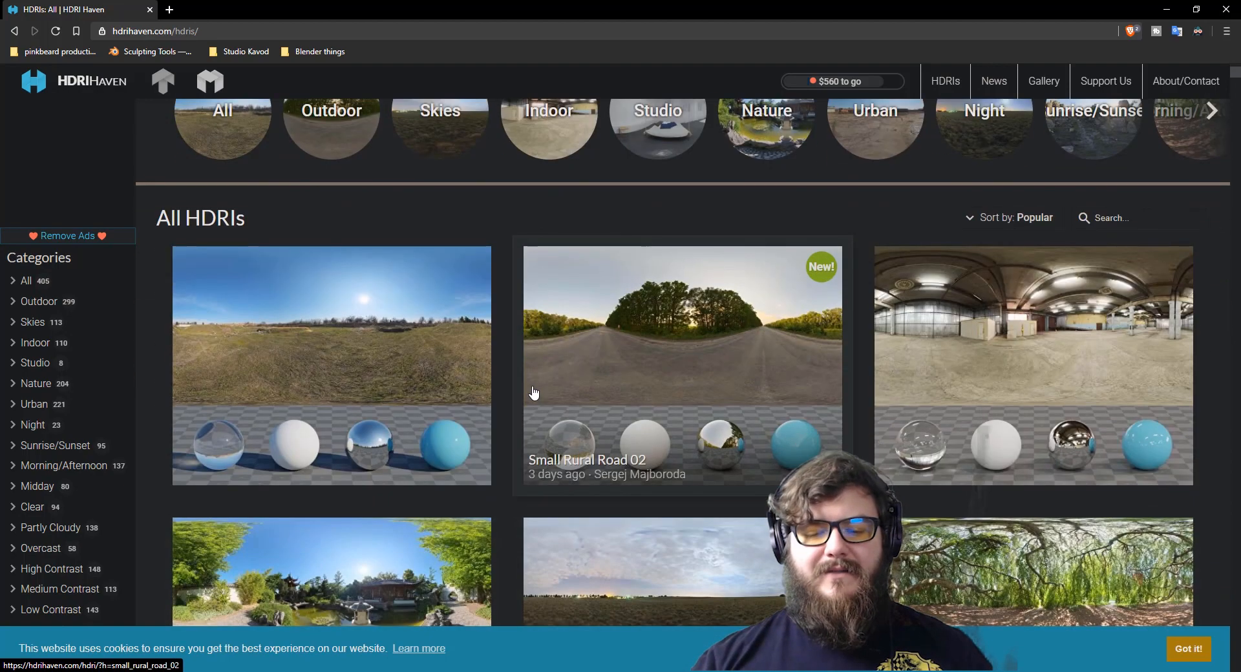
{"action": "scroll", "coordinate": [582, 388], "scroll_direction": "up", "scroll_amount": 2}
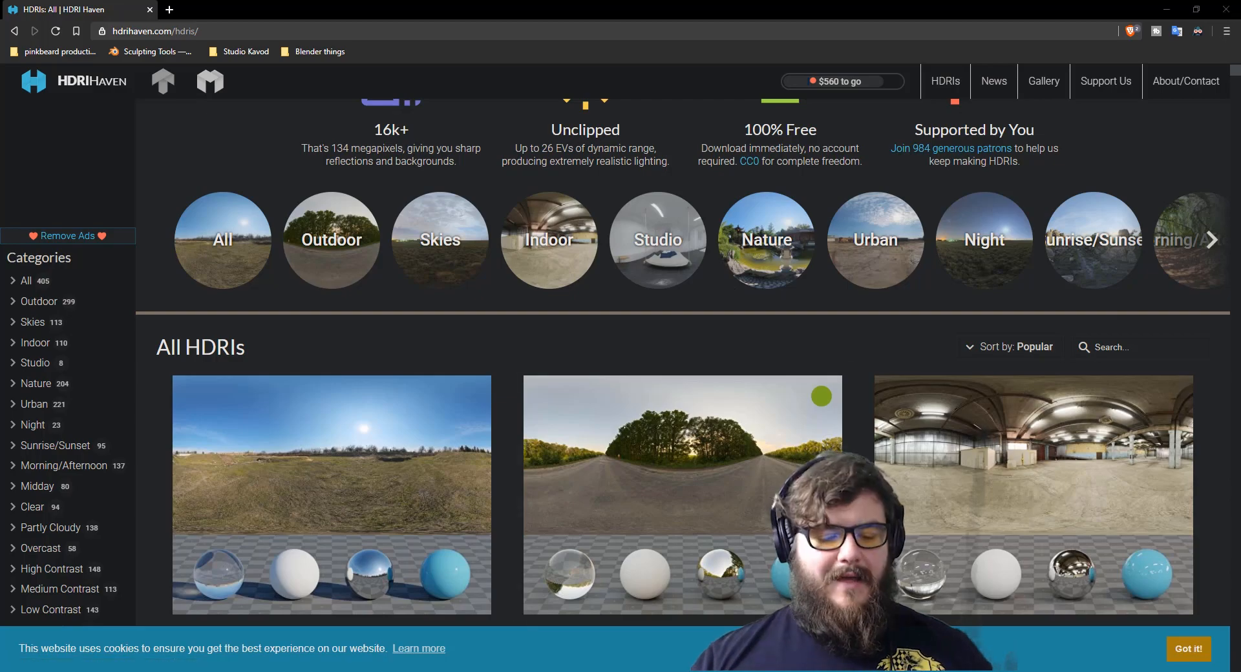
{"action": "key", "text": "alt+Tab"}
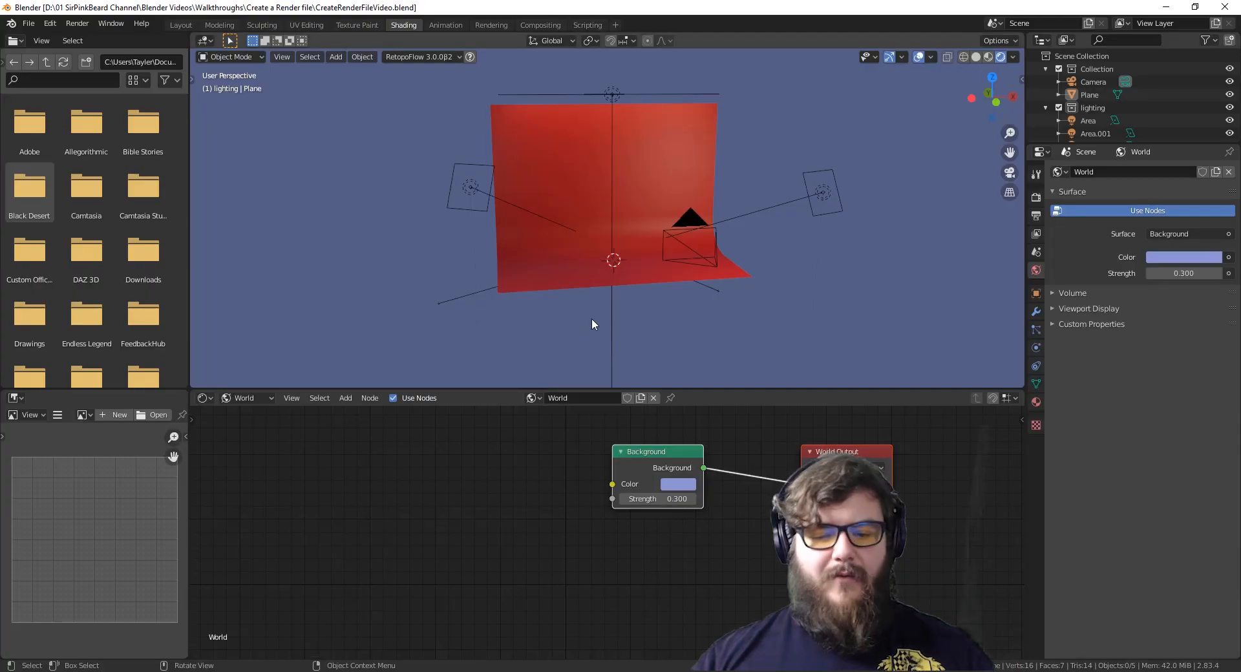
Add an Environment Texture node beside the Background node in the world shader.
{"action": "left_click", "coordinate": [348, 398]}
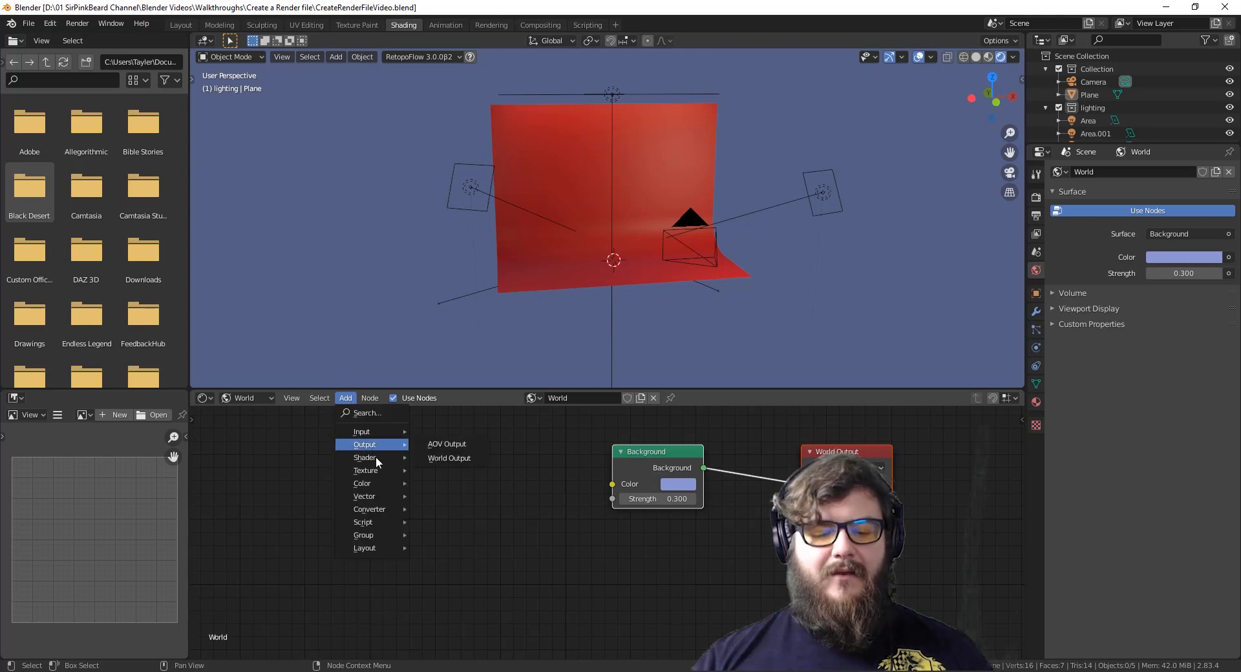
{"action": "mouse_move", "coordinate": [376, 459]}
{"action": "left_click", "coordinate": [478, 313]}
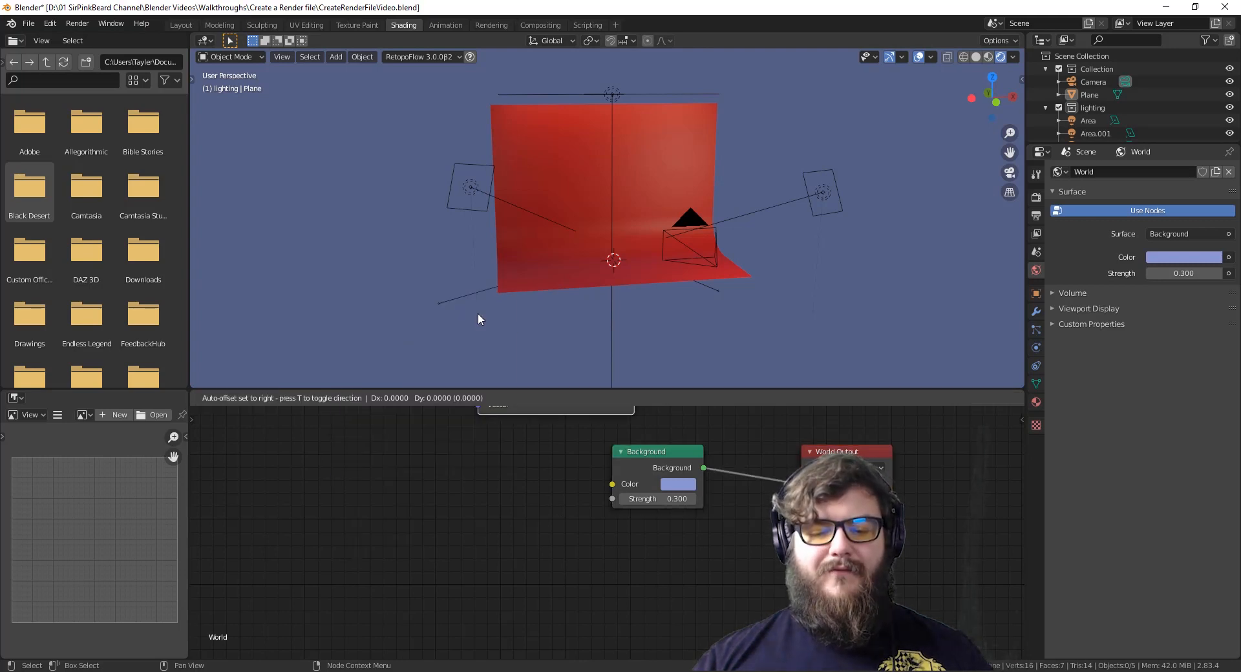
{"action": "left_click", "coordinate": [395, 447]}
Load OpenfootageNET_Autumn_field_low.hdr from cc-by-HDRI_environments into the Environment Texture and connect its Color output to the Background color.
{"action": "left_click", "coordinate": [517, 493]}
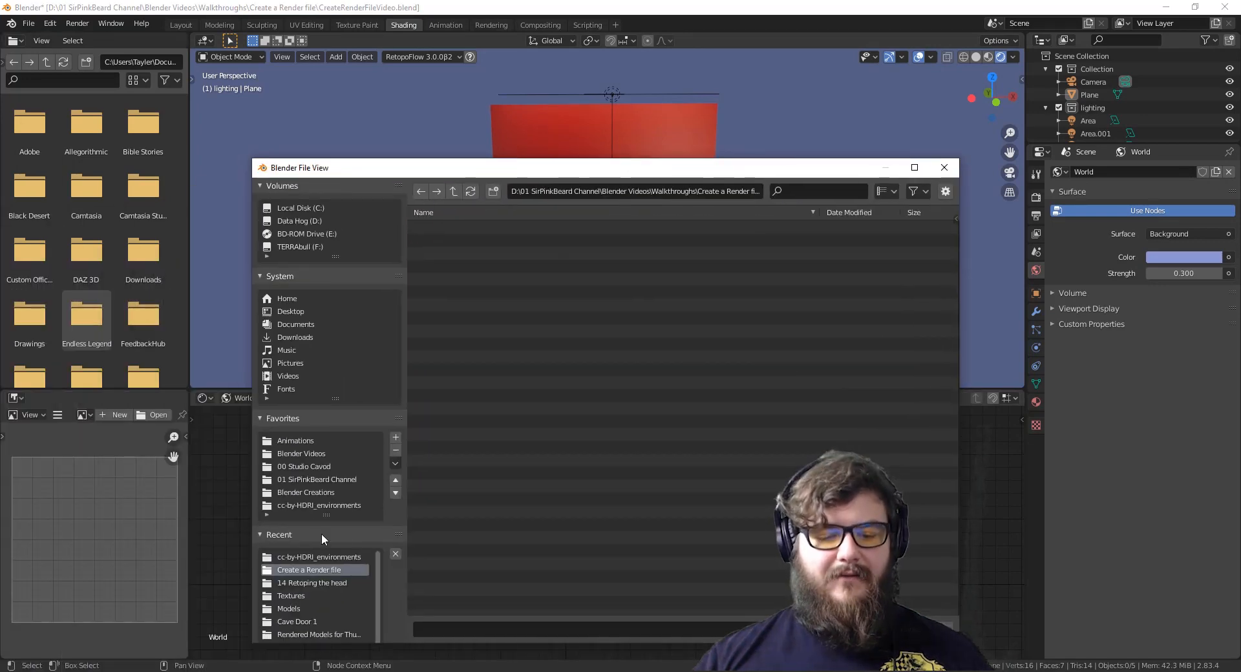
{"action": "left_click", "coordinate": [334, 506]}
{"action": "left_click", "coordinate": [491, 228]}
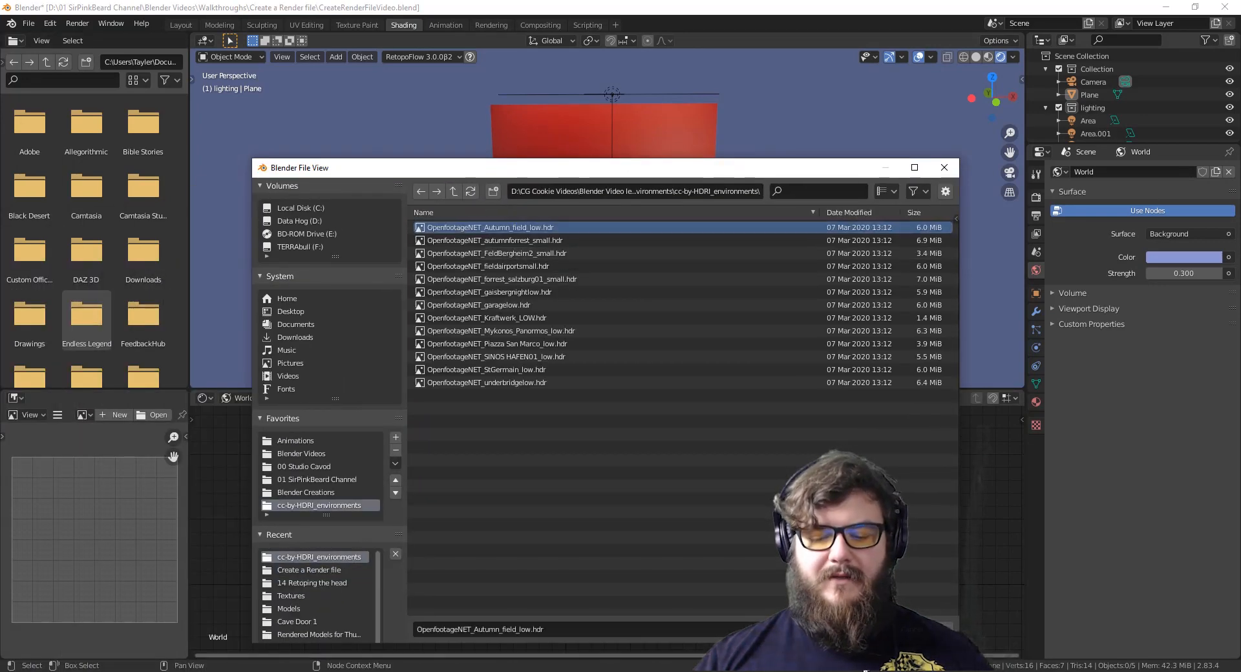
{"action": "left_click", "coordinate": [812, 629]}
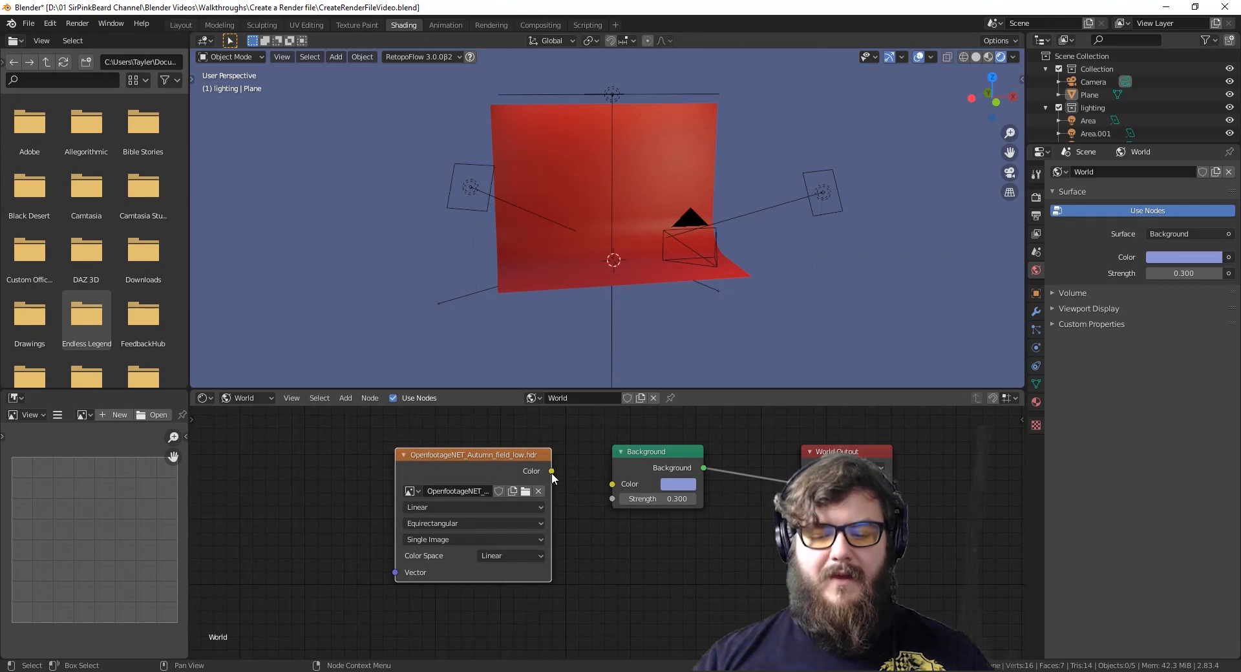
{"action": "left_click_drag", "start_coordinate": [551, 471], "coordinate": [611, 484]}
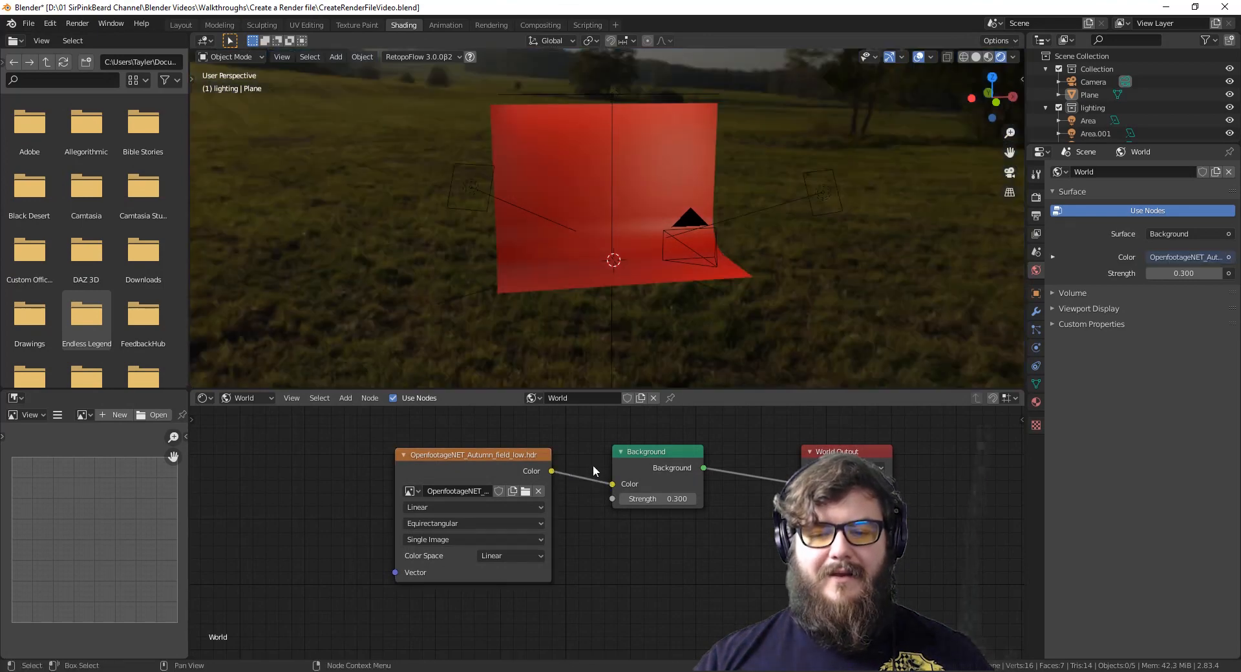
Check the HDRI surroundings from several angles and set the Background strength to 1.
{"action": "middle_click_drag", "start_coordinate": [490, 350], "coordinate": [461, 306]}
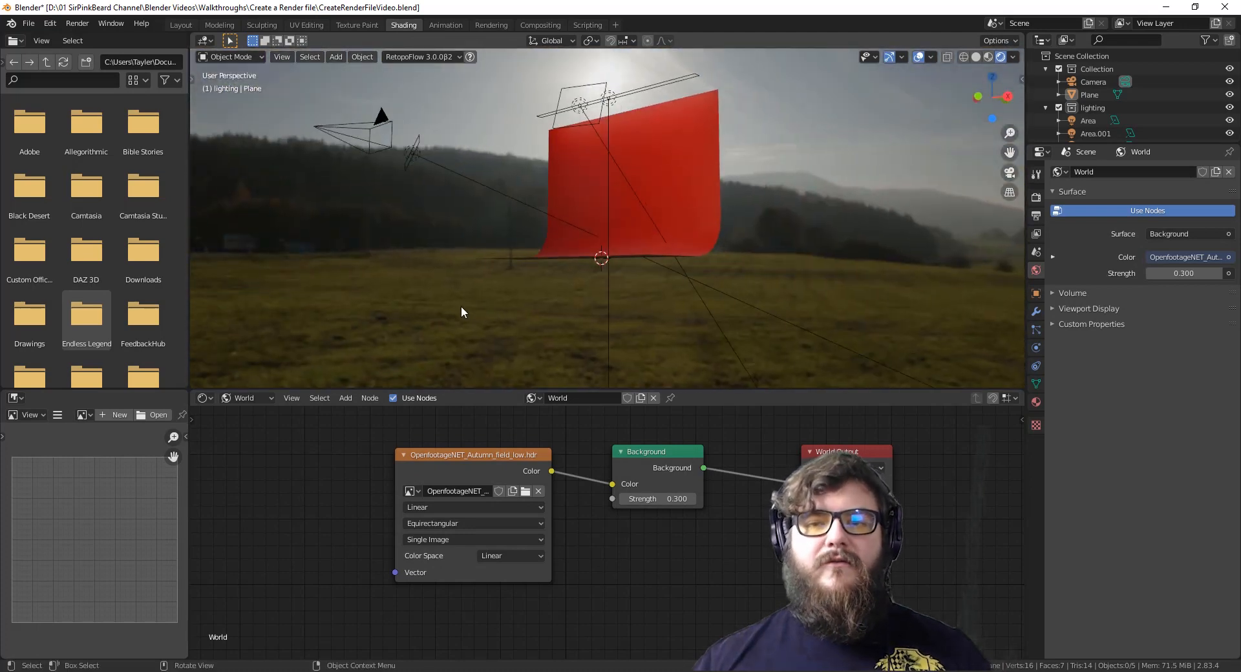
{"action": "middle_click_drag", "start_coordinate": [575, 289], "coordinate": [588, 319]}
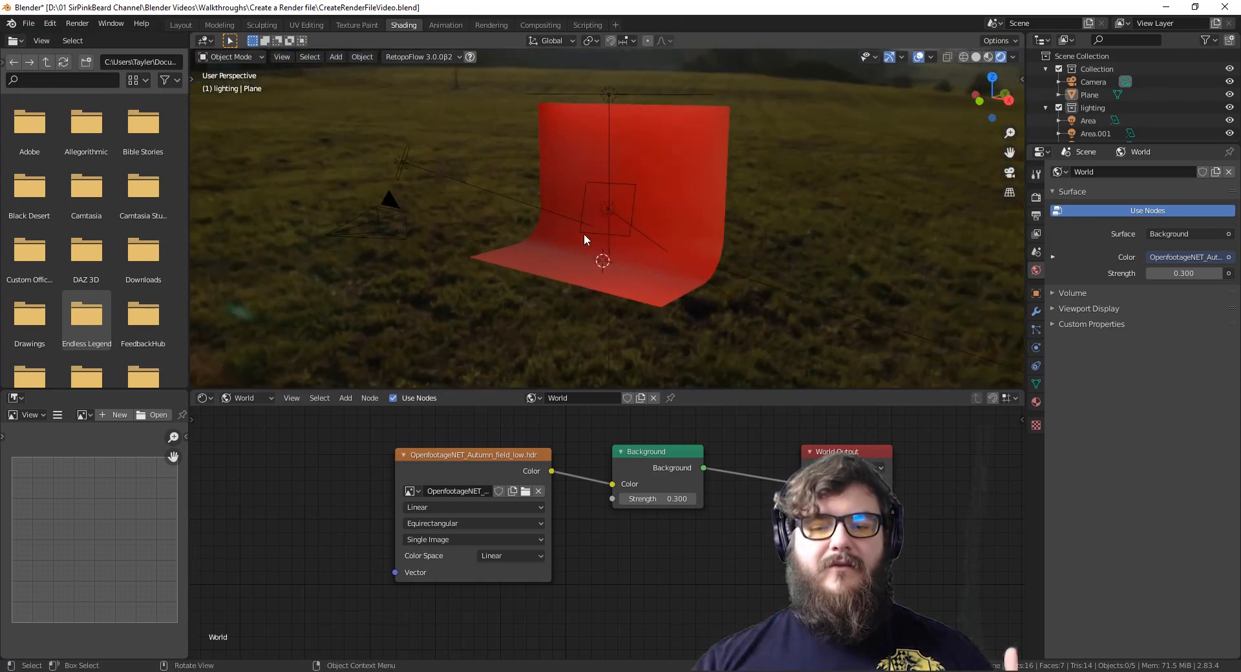
{"action": "scroll", "coordinate": [591, 285], "scroll_direction": "down", "scroll_amount": 3}
{"action": "middle_click_drag", "start_coordinate": [657, 276], "coordinate": [753, 249]}
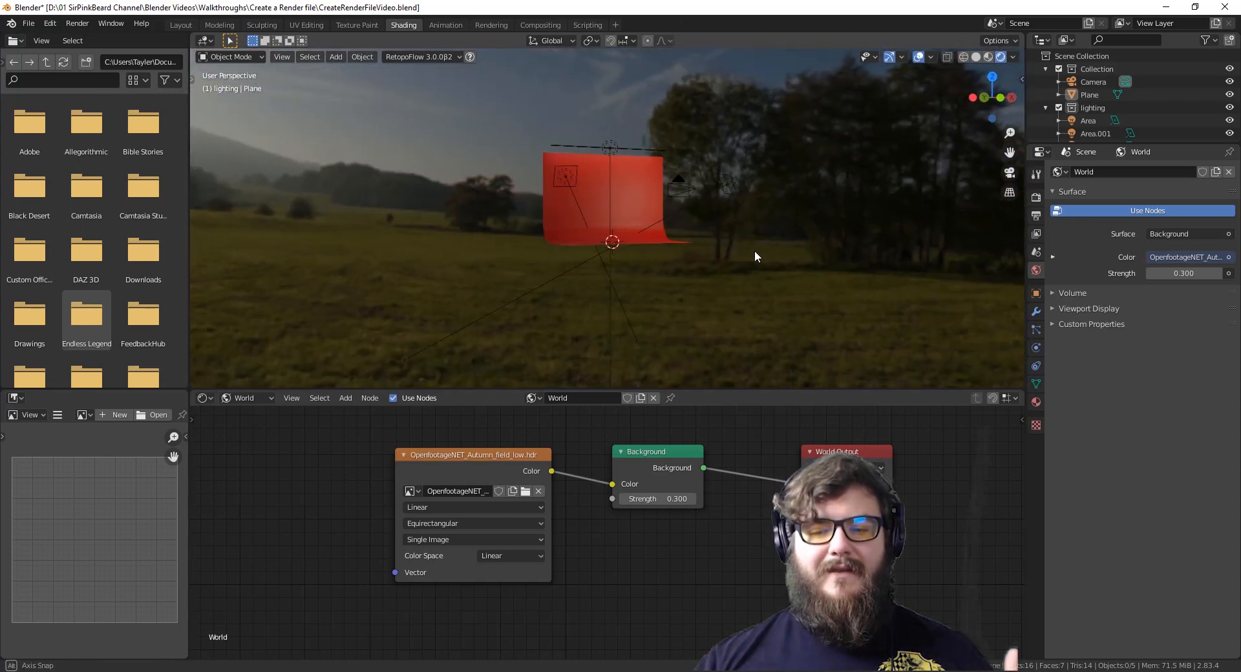
{"action": "left_click", "coordinate": [672, 498]}
{"action": "type", "text": "1"}
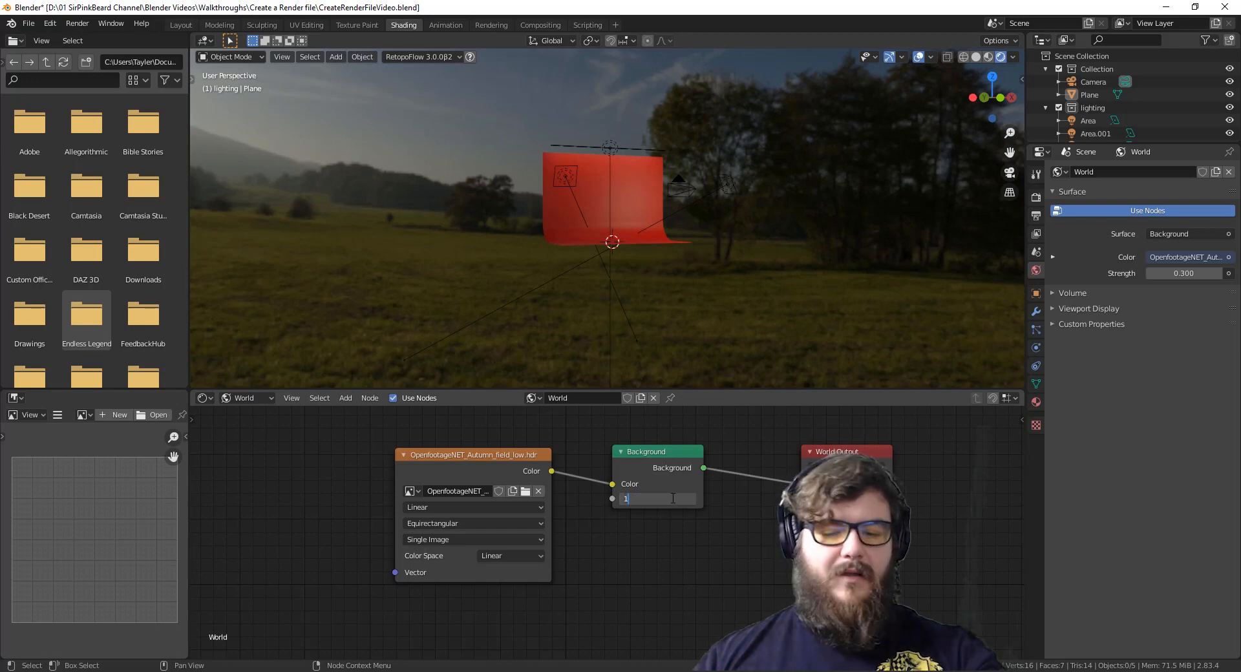
{"action": "key", "text": "Return"}
Inspect the backdrop against the HDRI environment and switch to the Layout workspace.
{"action": "middle_click_drag", "start_coordinate": [743, 196], "coordinate": [720, 227]}
{"action": "scroll", "coordinate": [711, 301], "scroll_direction": "up", "scroll_amount": 3}
{"action": "middle_click_drag", "start_coordinate": [711, 301], "coordinate": [777, 304]}
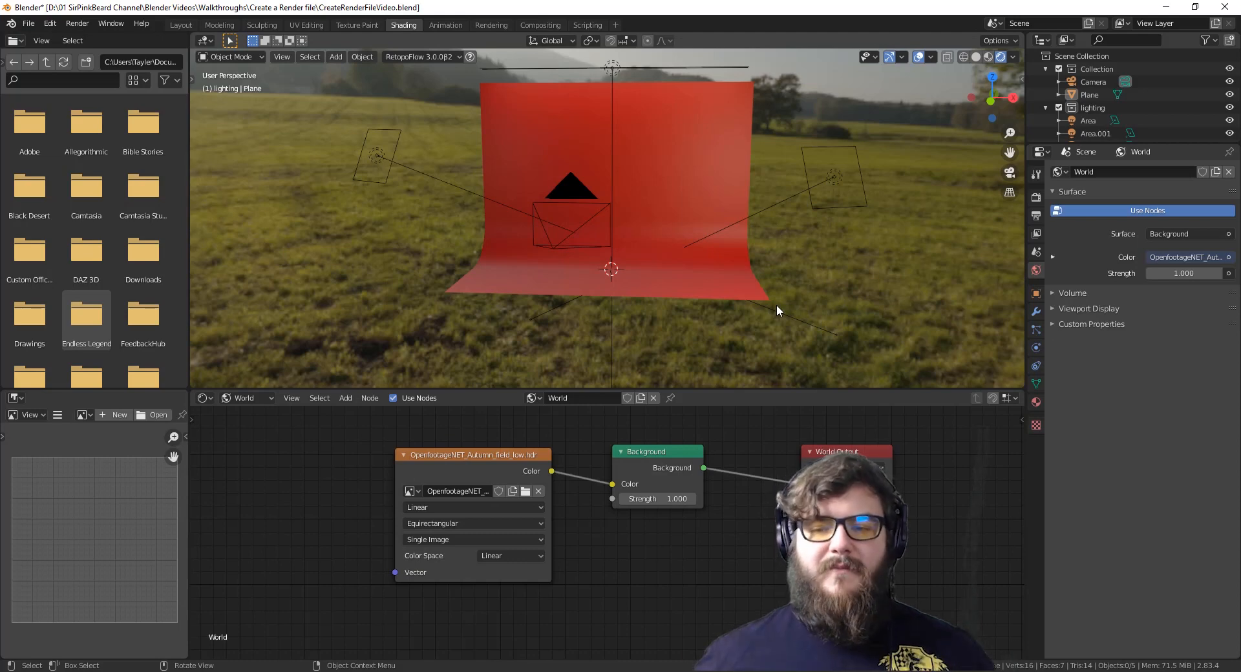
{"action": "left_click", "coordinate": [181, 25]}
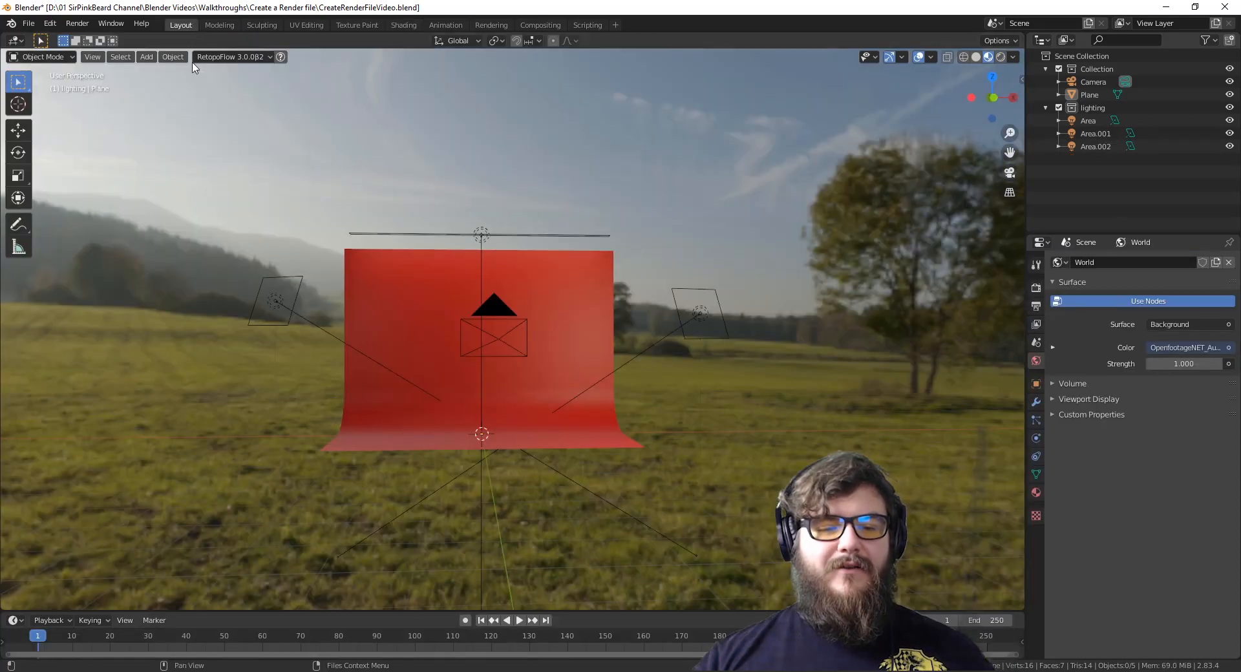
{"action": "mouse_move", "coordinate": [736, 446]}
{"action": "middle_mouse_down"}
{"action": "mouse_move", "coordinate": [757, 453]}
{"action": "mouse_move", "coordinate": [751, 444]}
{"action": "middle_mouse_up"}
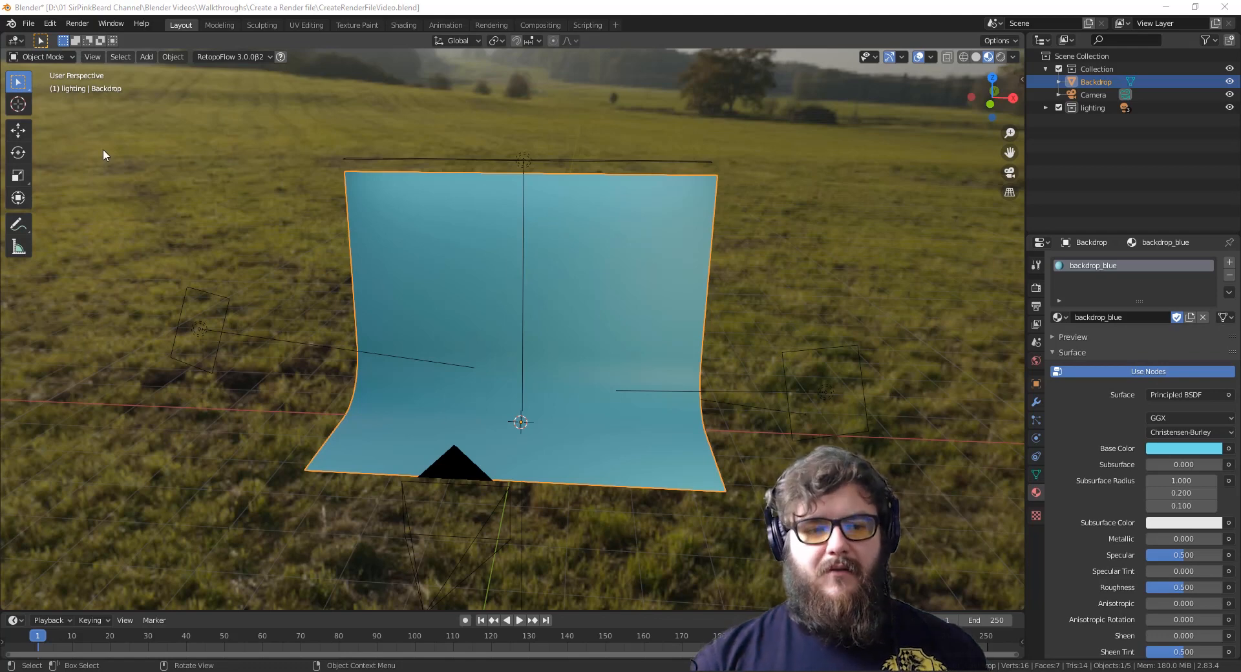
Append the Suzanne object from Monkey head.blend into the scene.
{"action": "left_click", "coordinate": [36, 23]}
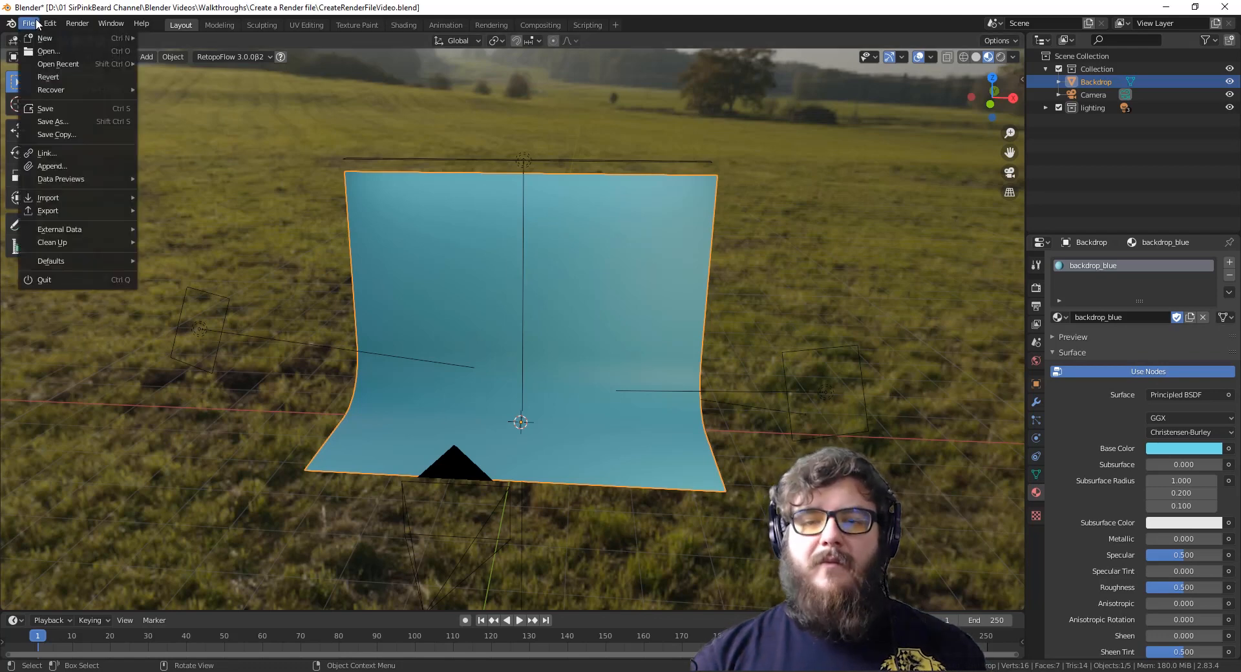
{"action": "left_click", "coordinate": [75, 166]}
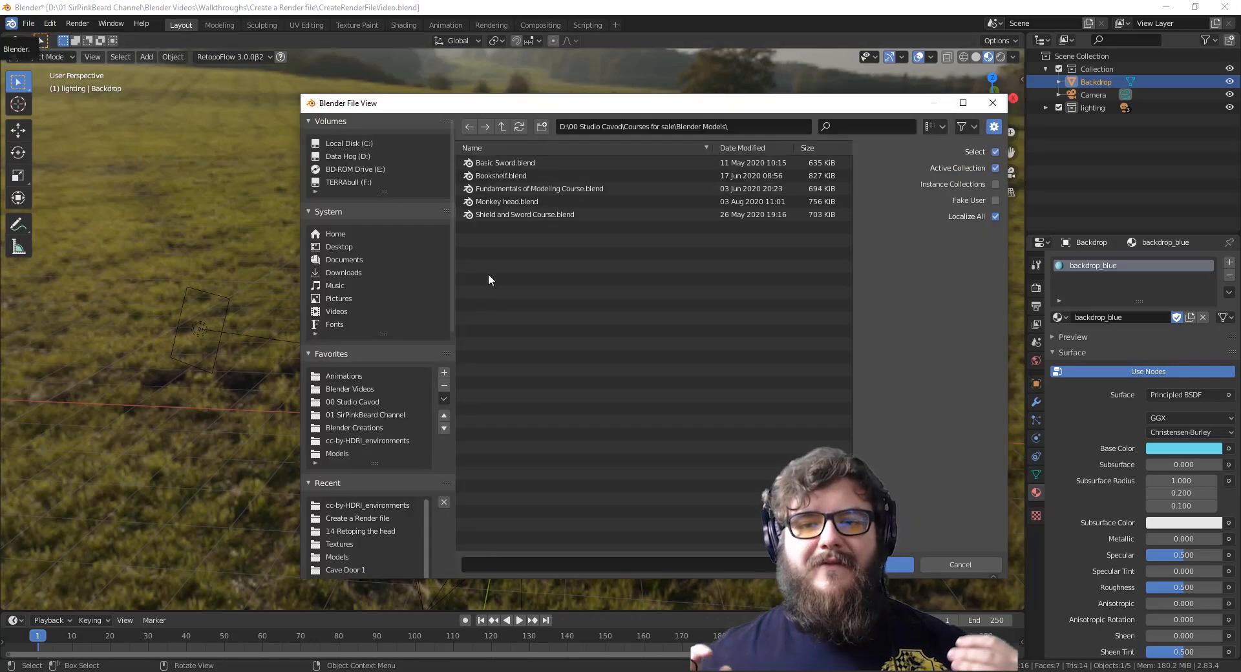
{"action": "double_click", "coordinate": [521, 201]}
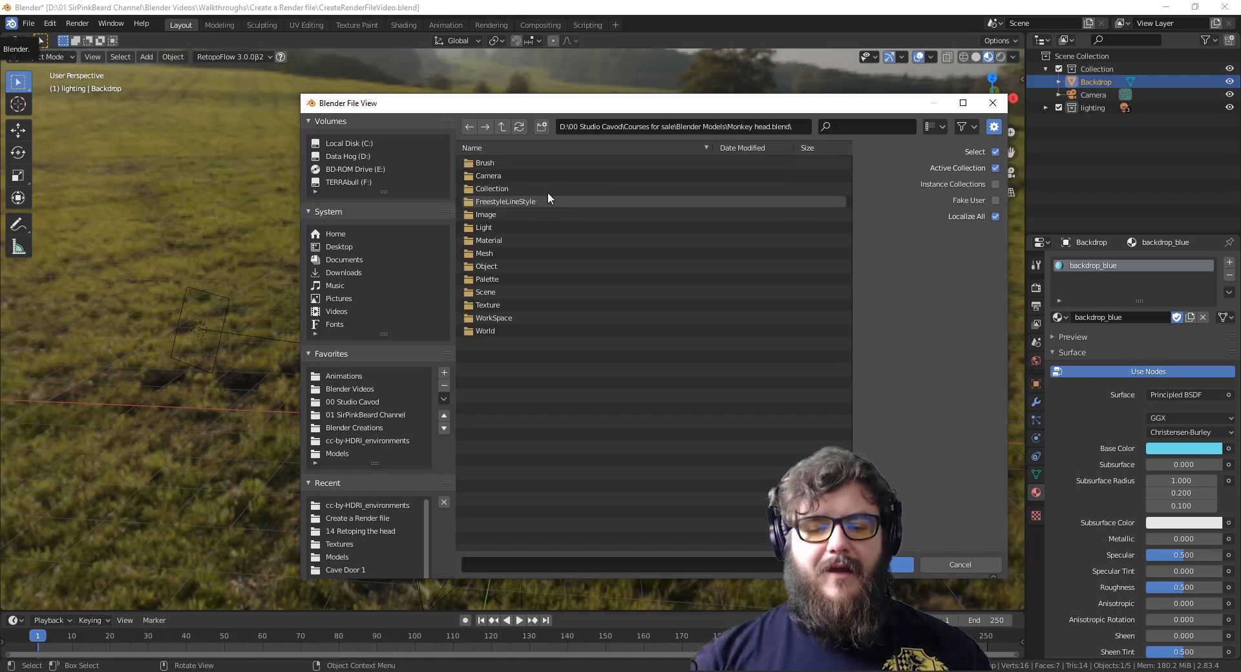
{"action": "double_click", "coordinate": [534, 265]}
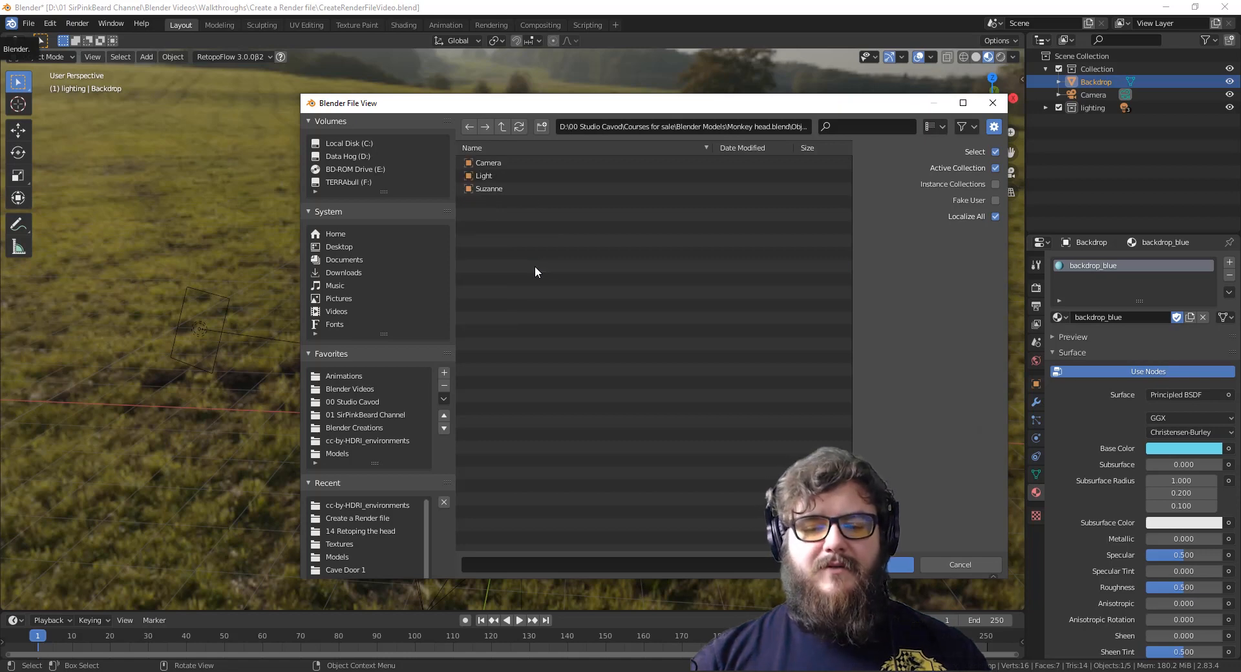
{"action": "double_click", "coordinate": [520, 192]}
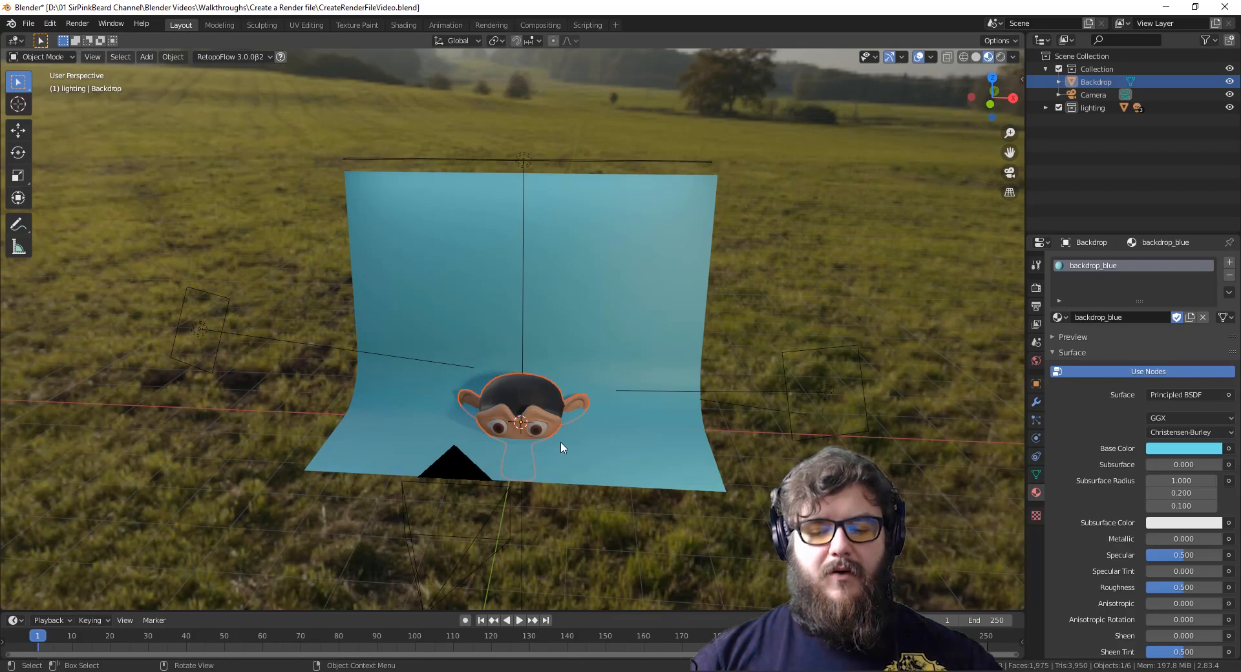
Raise the monkey head about 1.86 m along Z so it floats in front of the backdrop.
{"action": "key", "text": "g"}
{"action": "key", "text": "z"}
{"action": "left_click", "coordinate": [622, 420]}
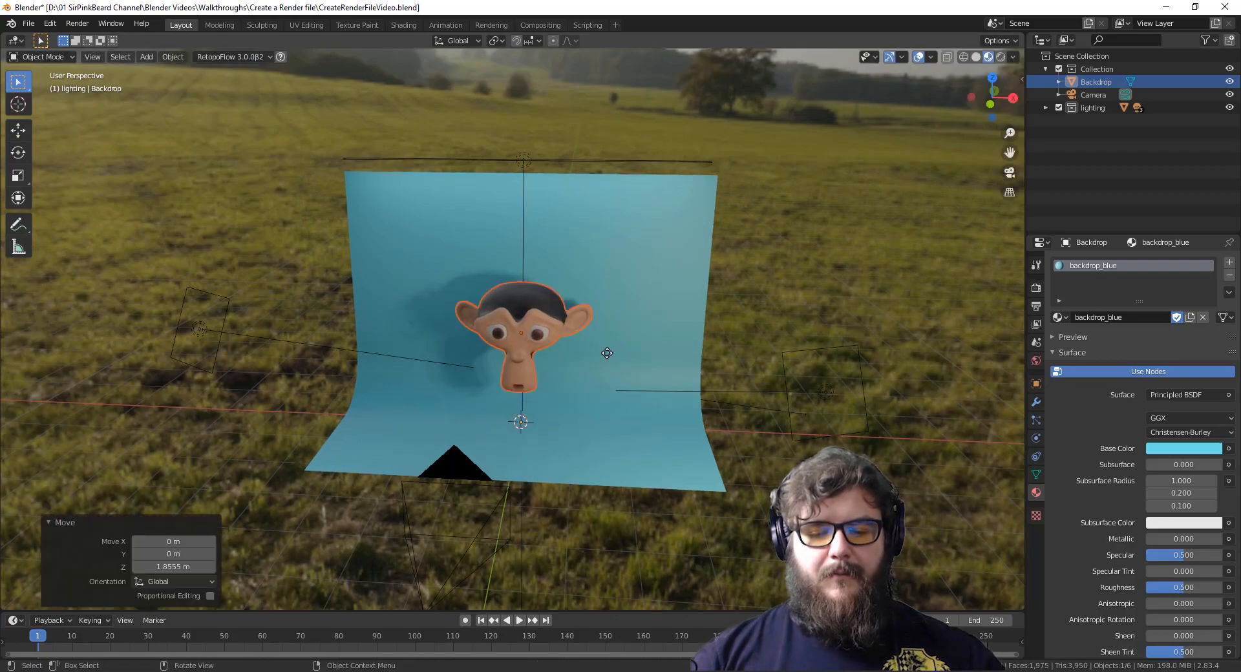
{"action": "mouse_move", "coordinate": [622, 420]}
{"action": "middle_mouse_down"}
{"action": "mouse_move", "coordinate": [734, 414]}
{"action": "mouse_move", "coordinate": [641, 410]}
{"action": "middle_mouse_up"}
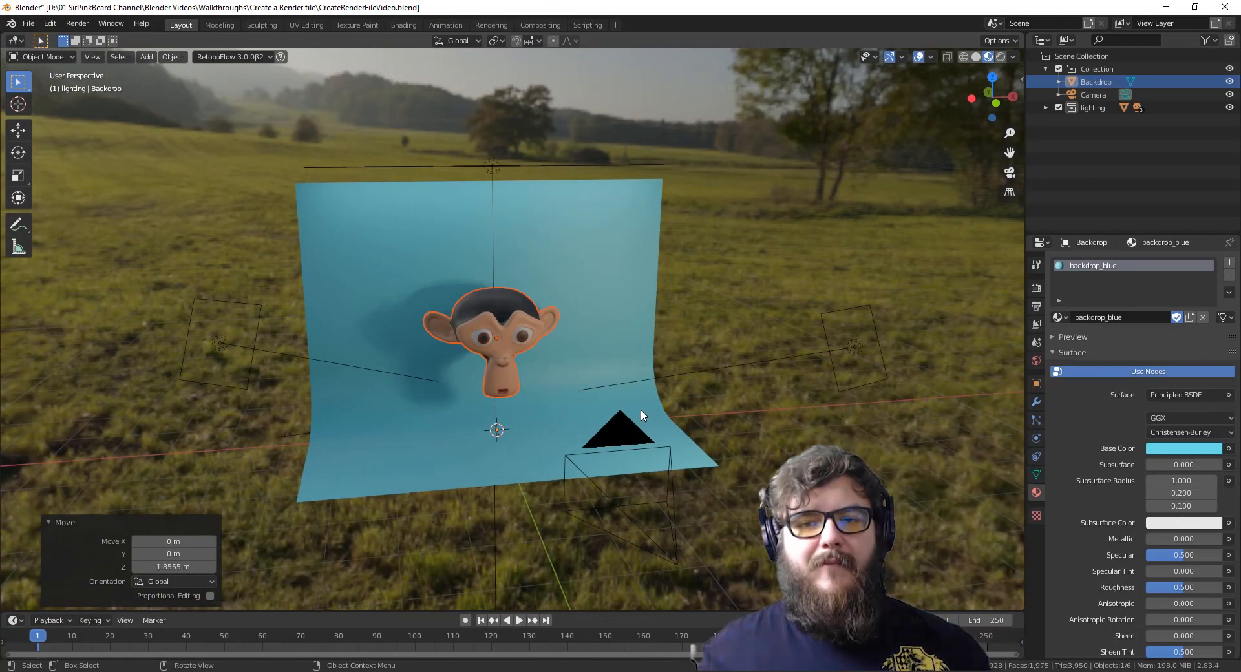
In camera view, move the monkey head about 1.02 m along X and 0.44 m along Z, and rotate it about -29° around Z.
{"action": "key", "text": "KP_0"}
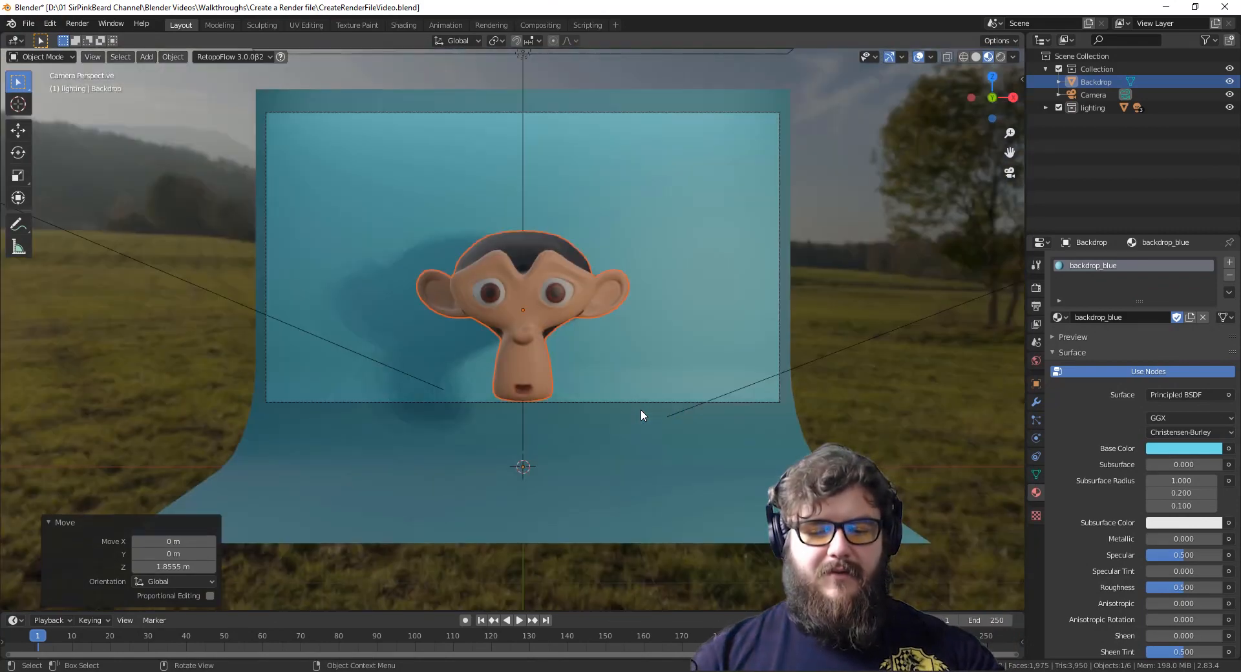
{"action": "key", "text": "r"}
{"action": "key", "text": "z"}
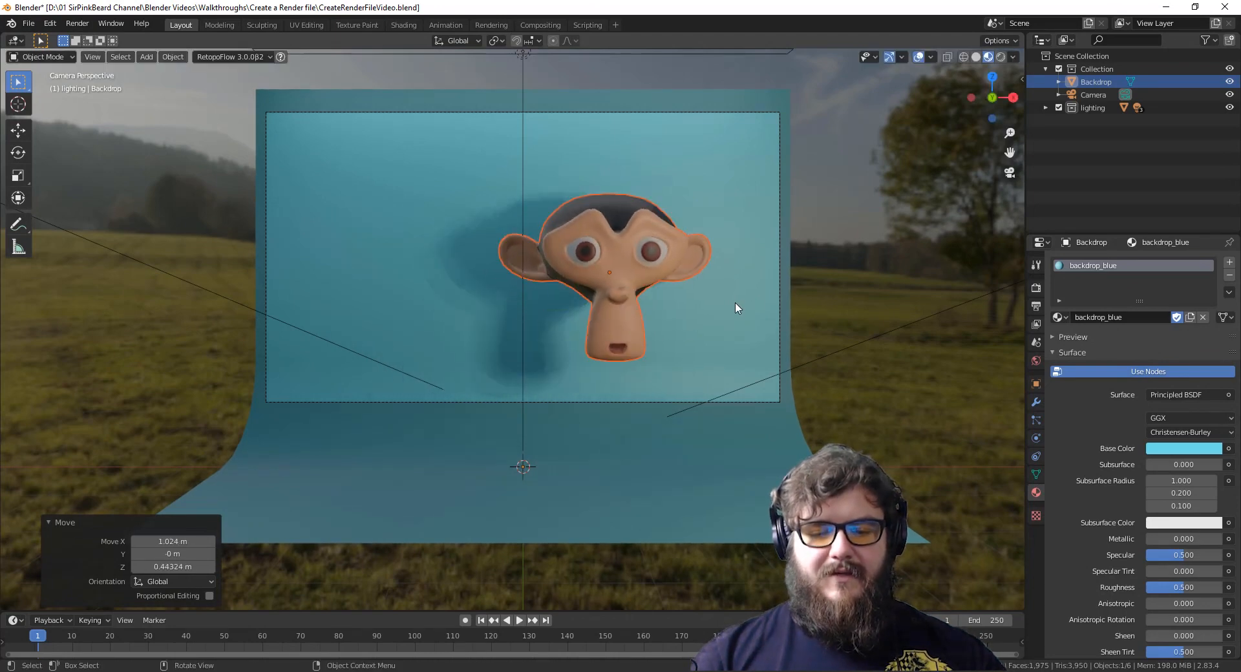
{"action": "left_click", "coordinate": [831, 166]}
Scale the monkey head up by about 1.63 and rotate it around Z, fitting it inside the camera frame.
{"action": "key", "text": "s"}
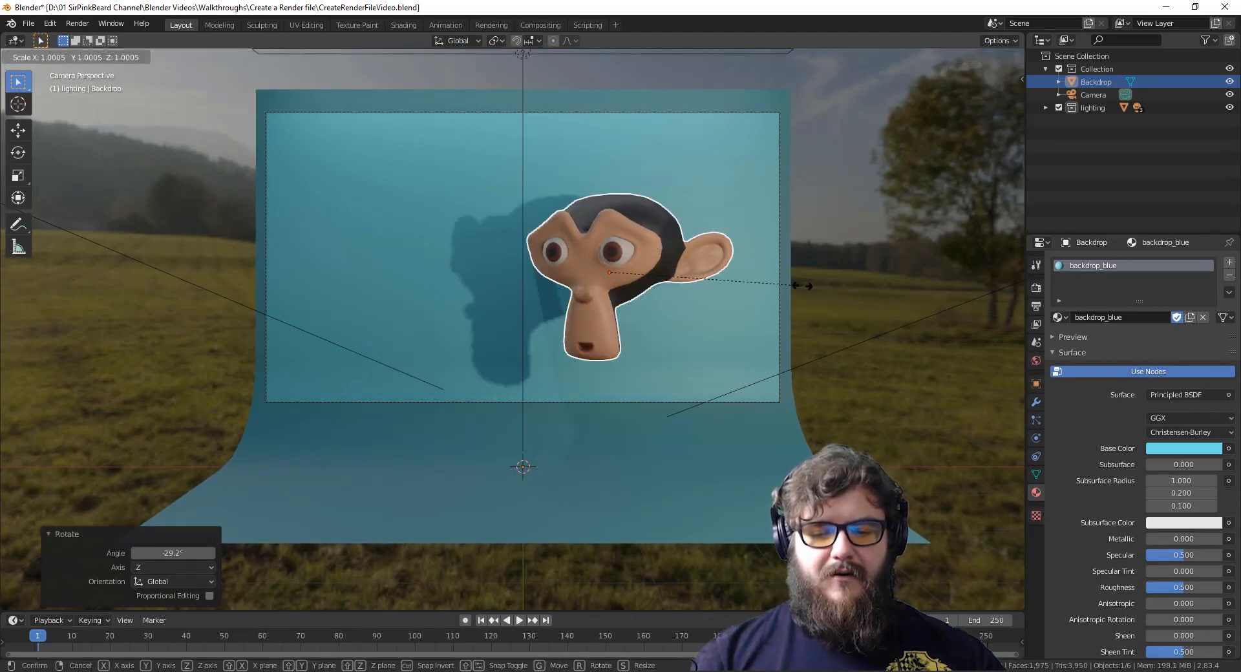
{"action": "left_click", "coordinate": [897, 402]}
{"action": "key", "text": "r"}
{"action": "key", "text": "z"}
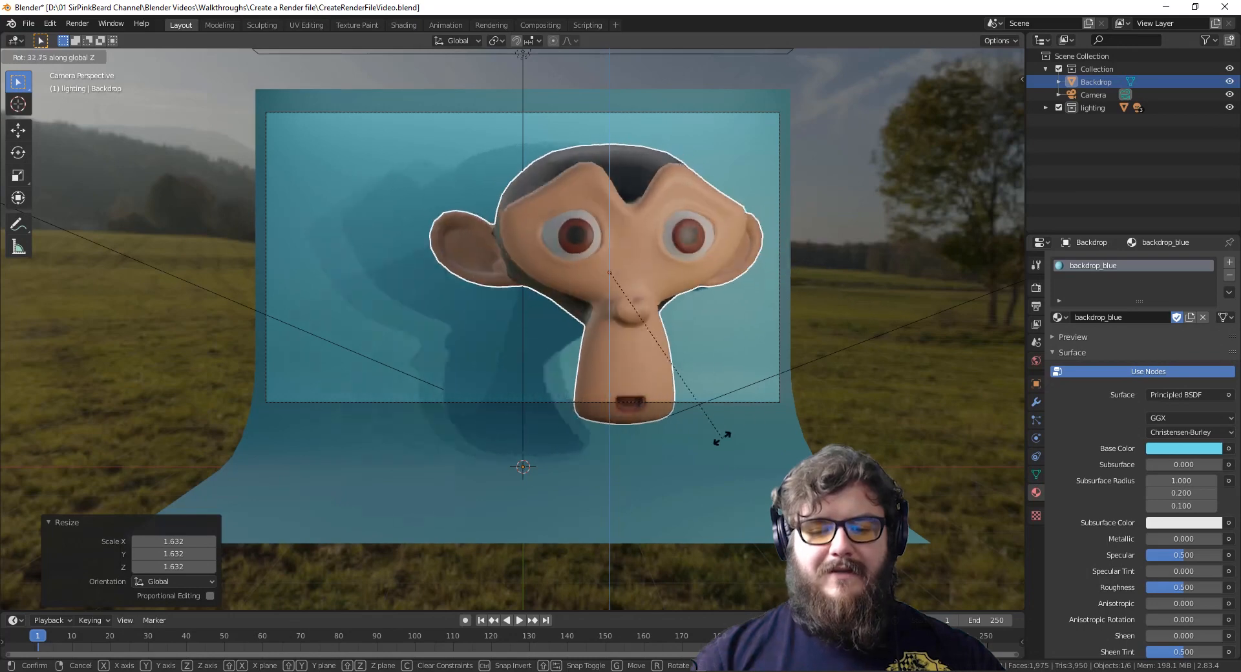
{"action": "left_click", "coordinate": [742, 409]}
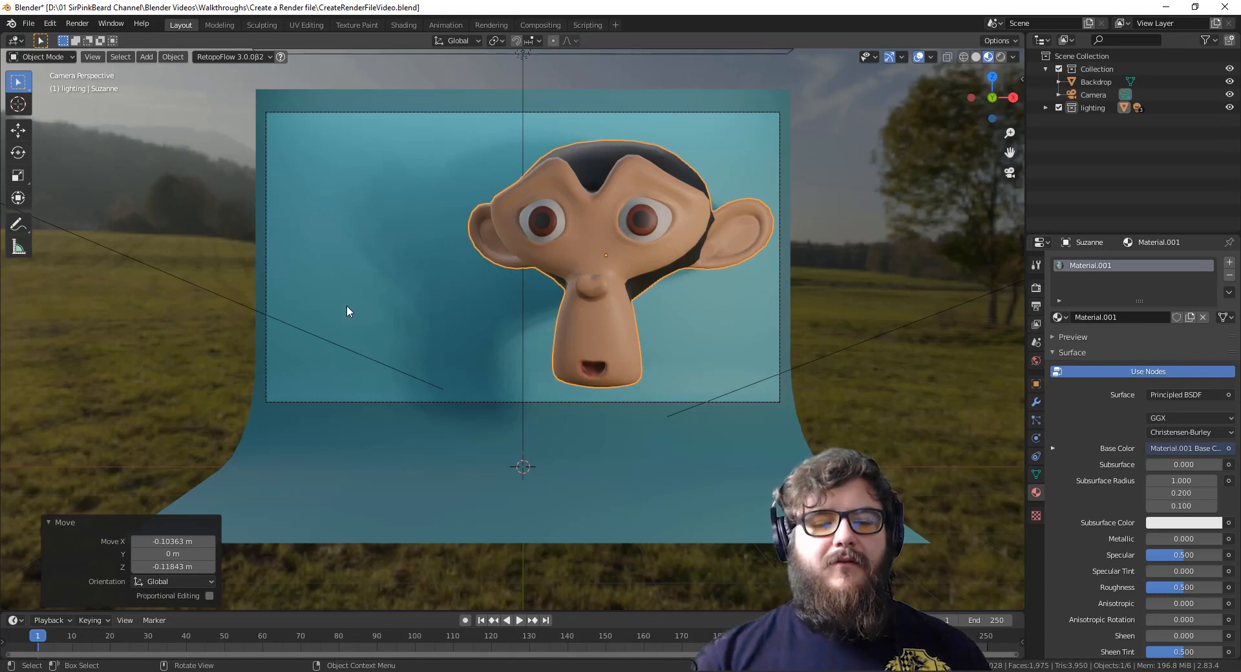
Render the image of the monkey head and view the result in the Rendering workspace.
{"action": "left_click", "coordinate": [77, 23]}
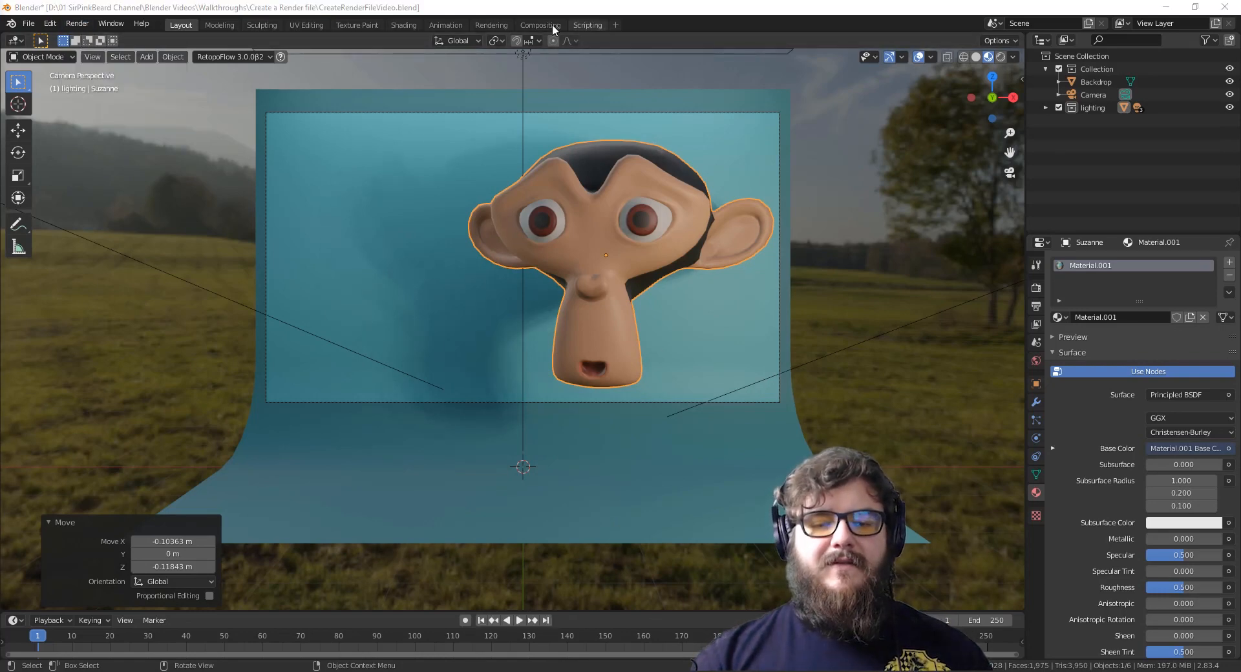
{"action": "left_click", "coordinate": [504, 24]}
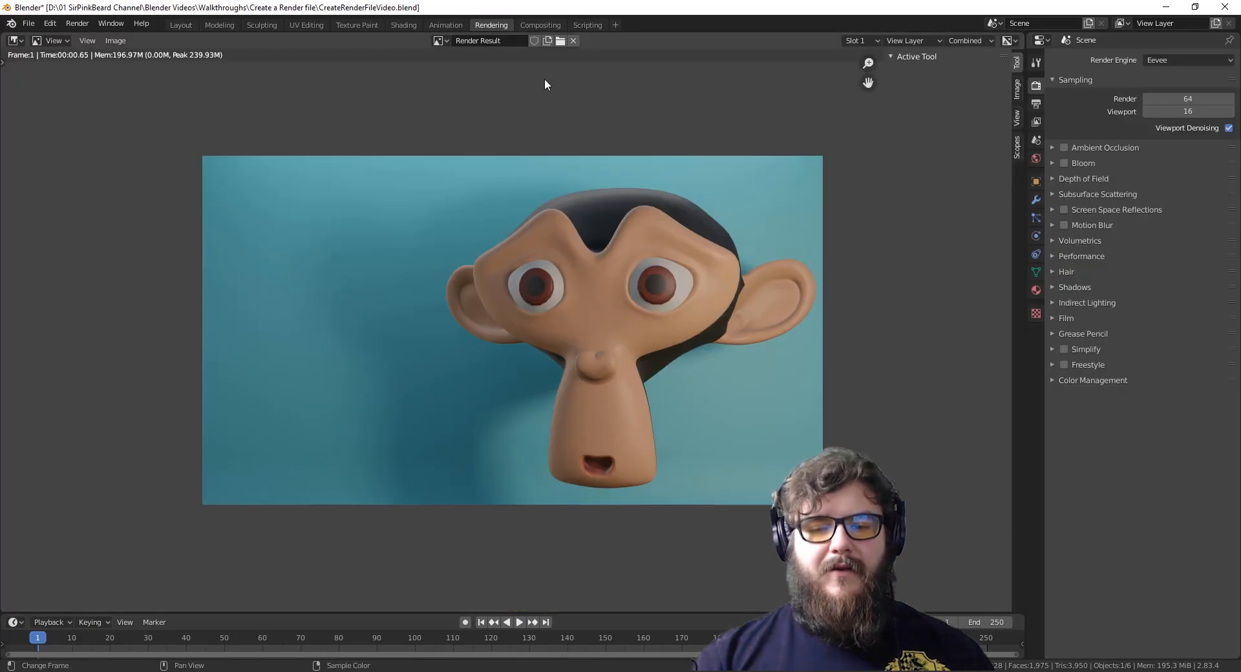